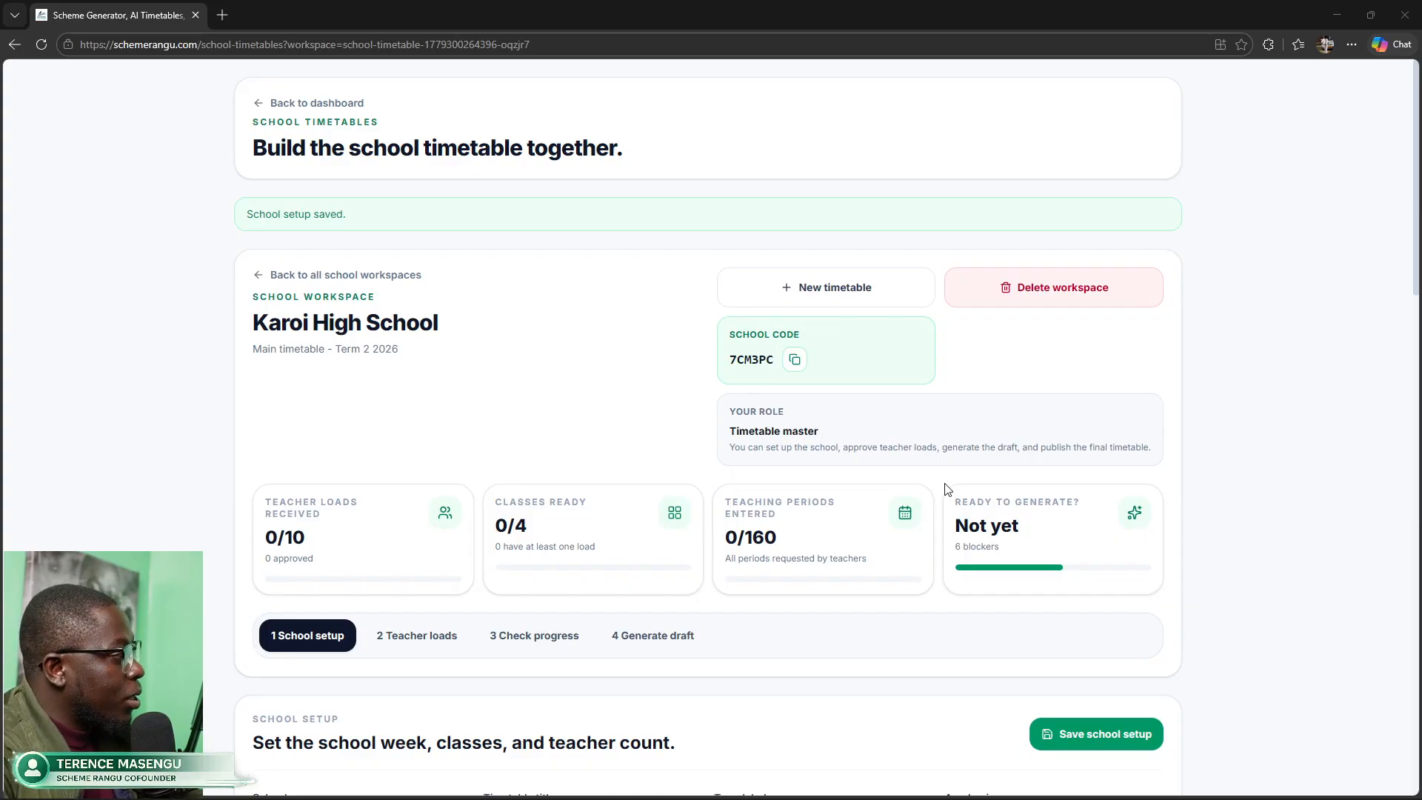
click(794, 360)
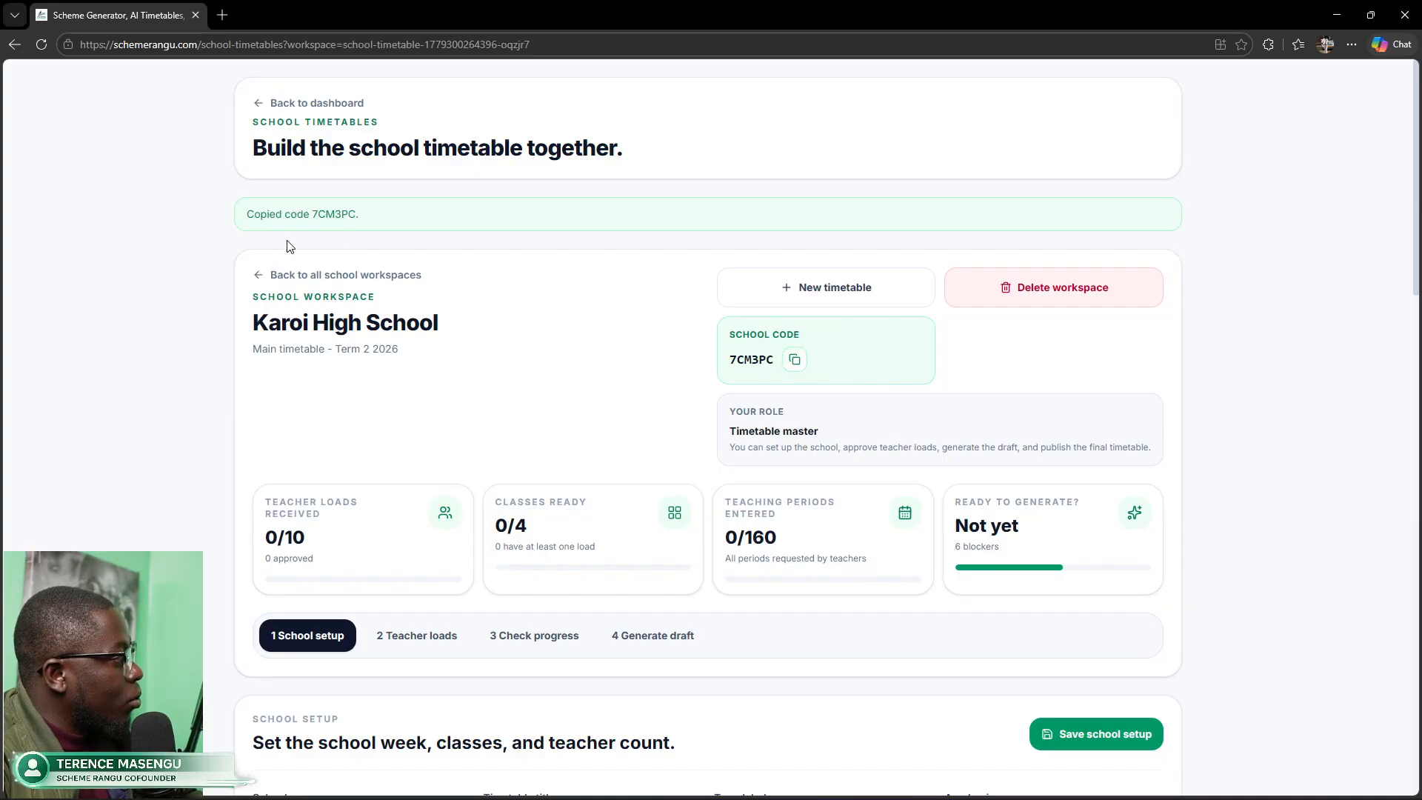
drag(251, 217, 361, 220)
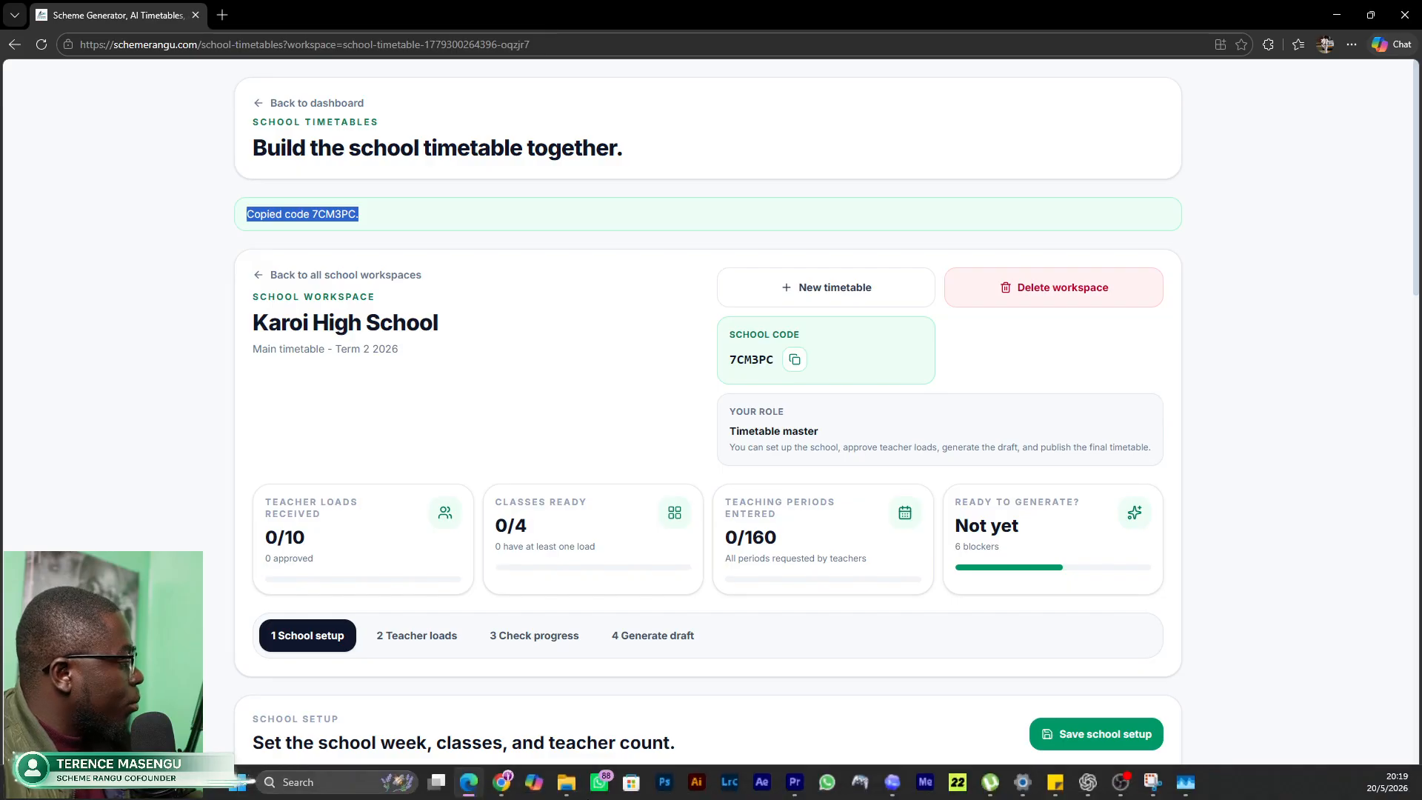
Step: Bring up the other browser window's dashboard and highlight the timetable pass heading
click(511, 784)
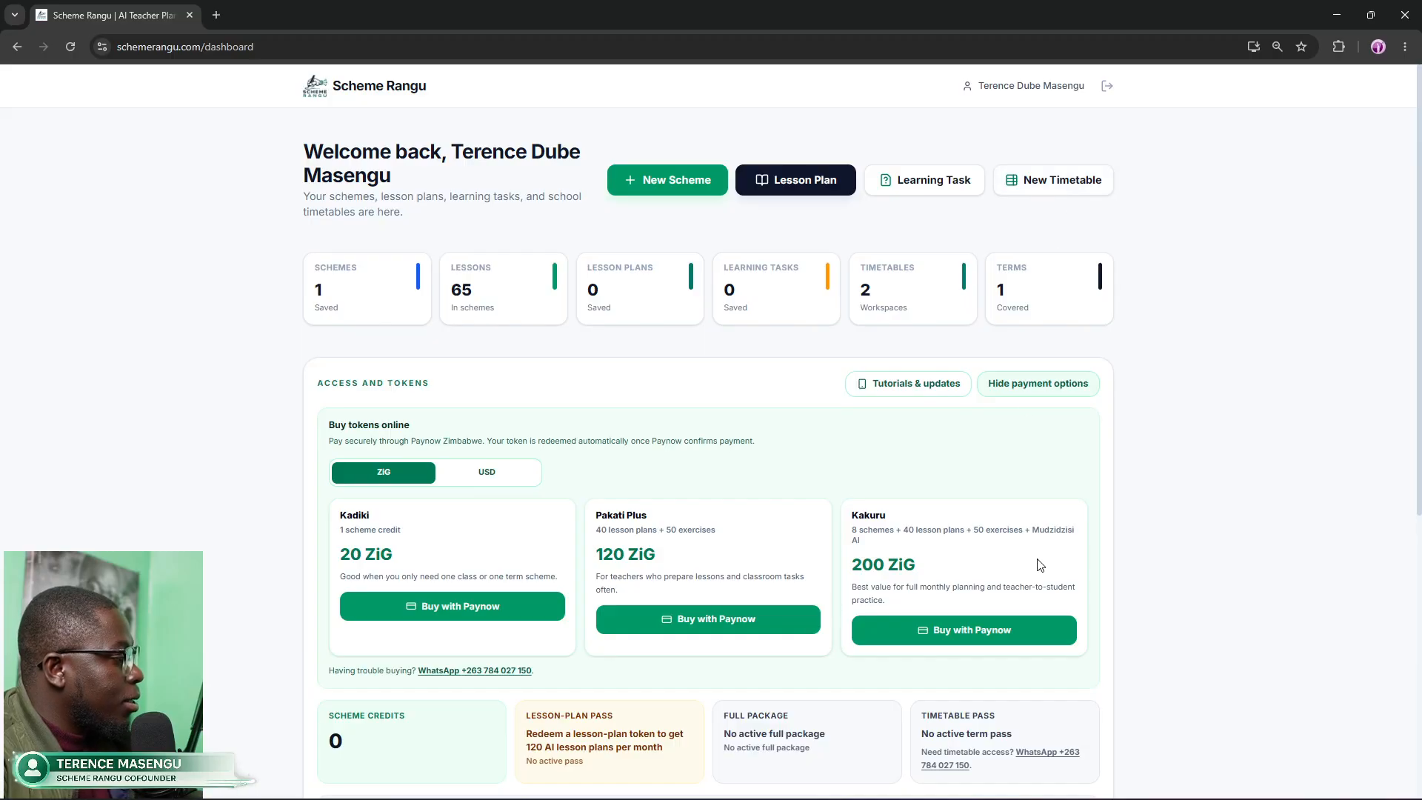
drag(931, 717, 1008, 724)
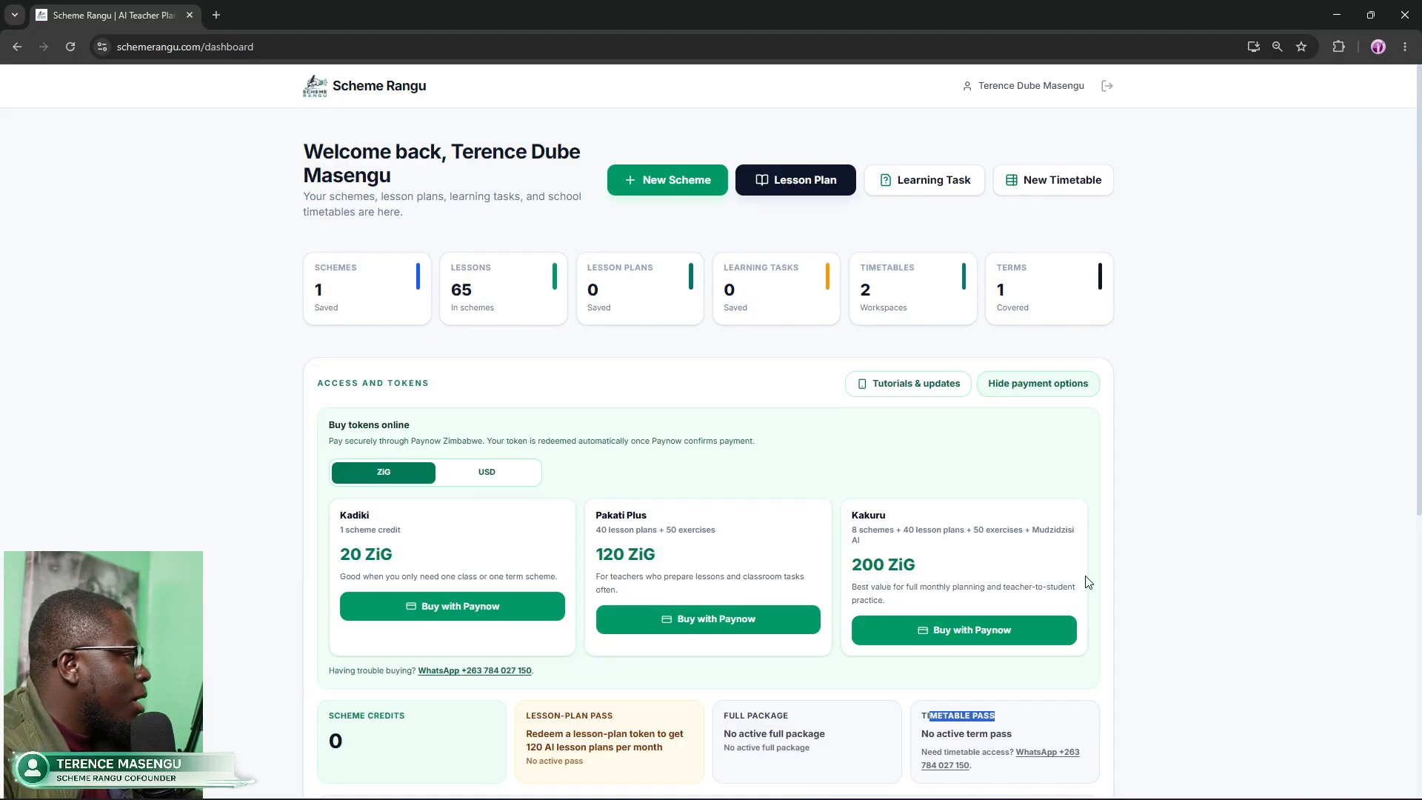
click(1047, 191)
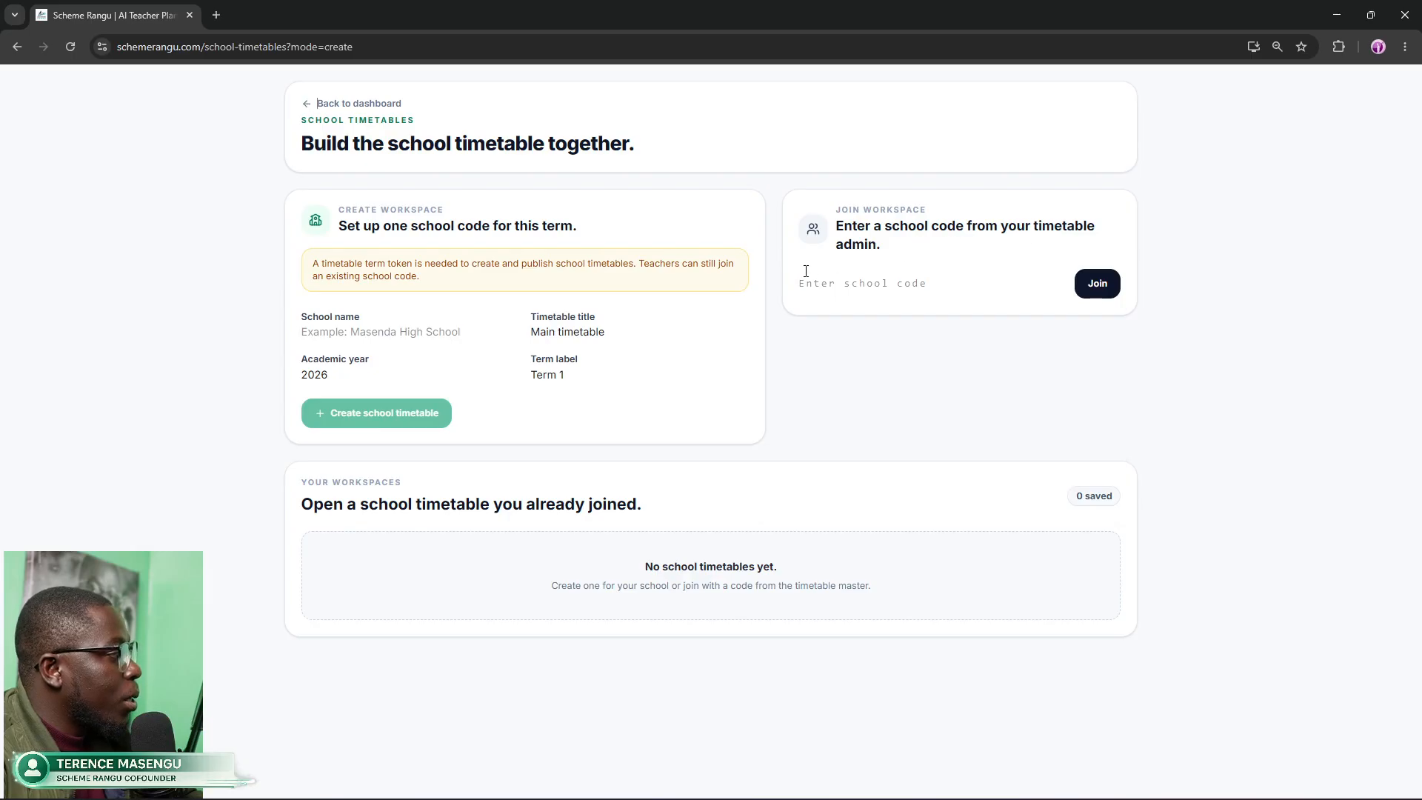
click(871, 282)
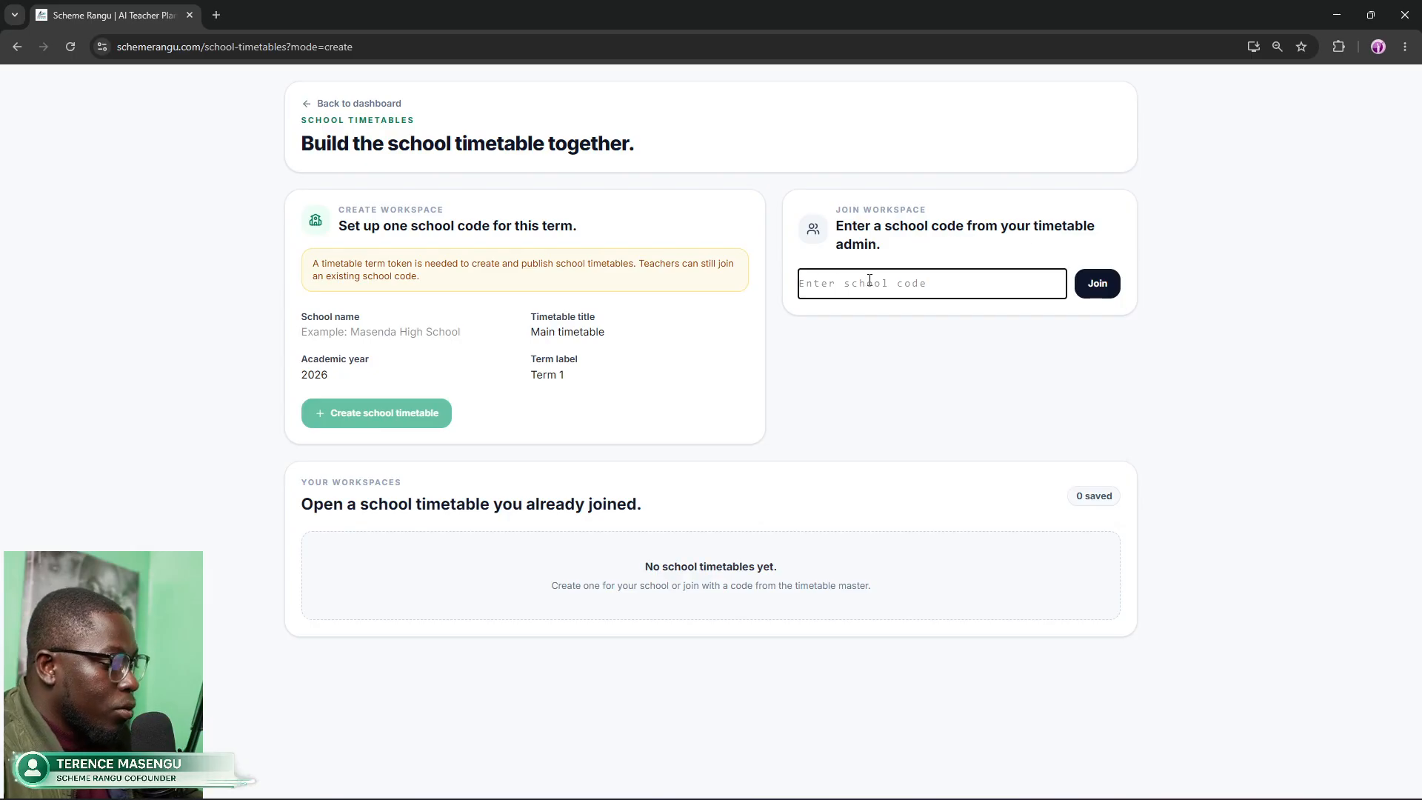
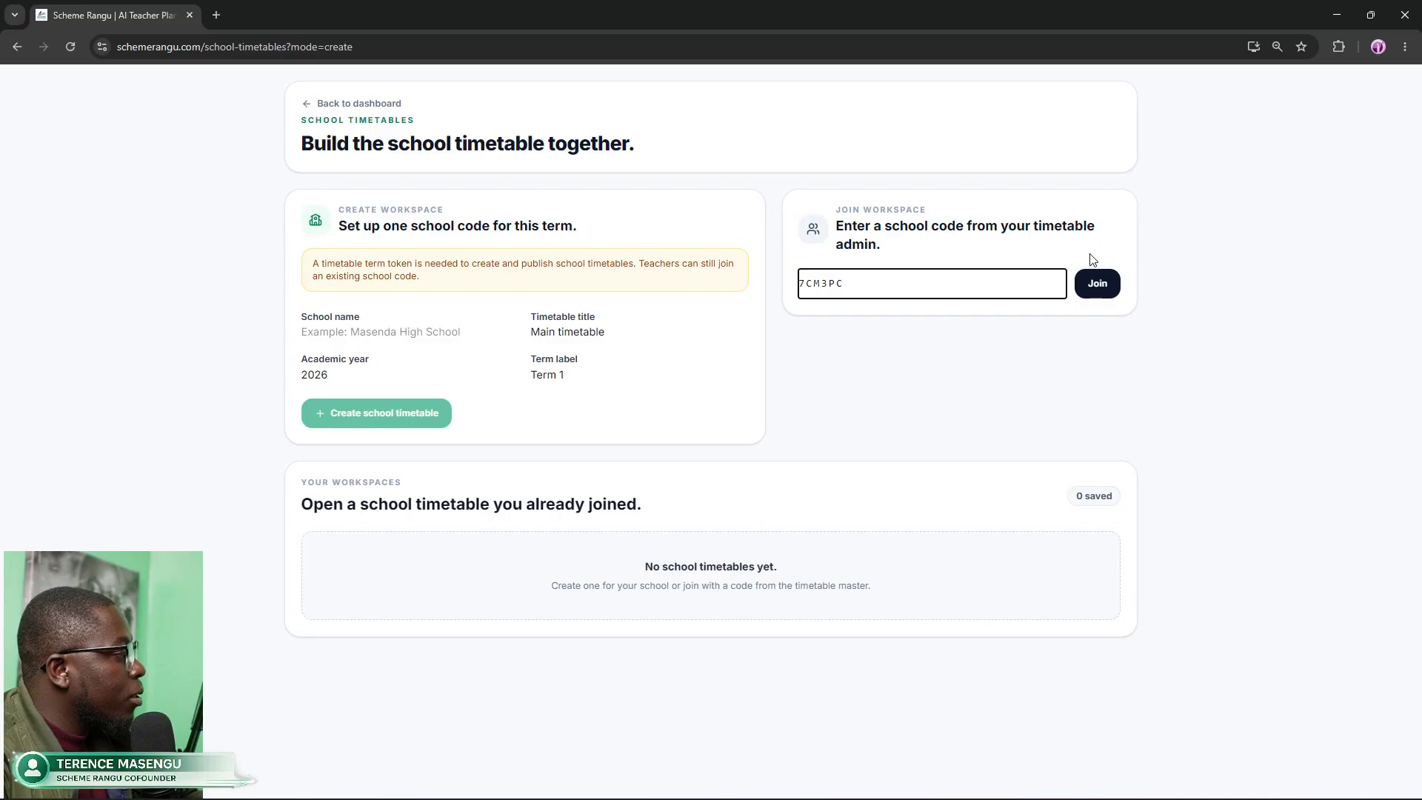
click(1095, 288)
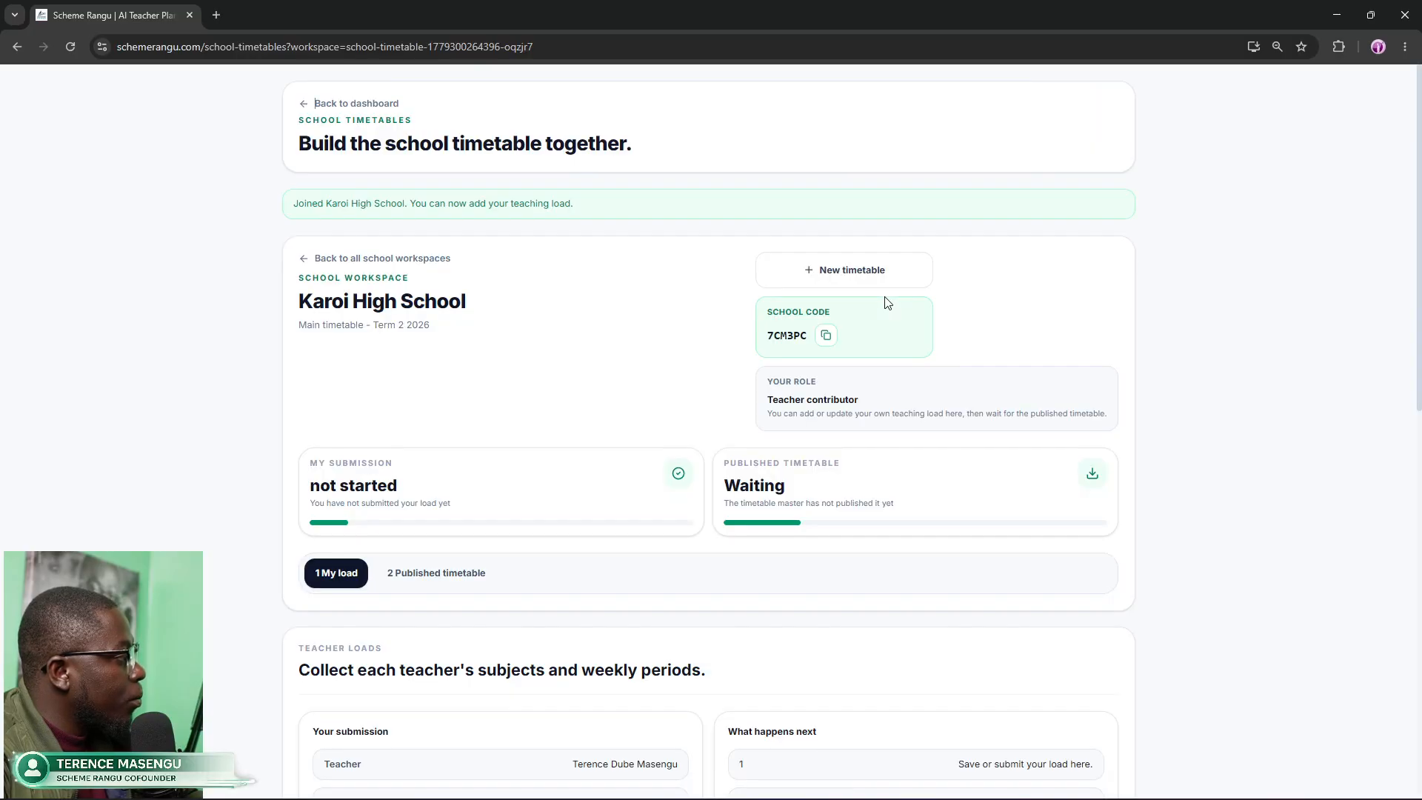
drag(293, 301, 462, 301)
scroll(592, 385, down, 1)
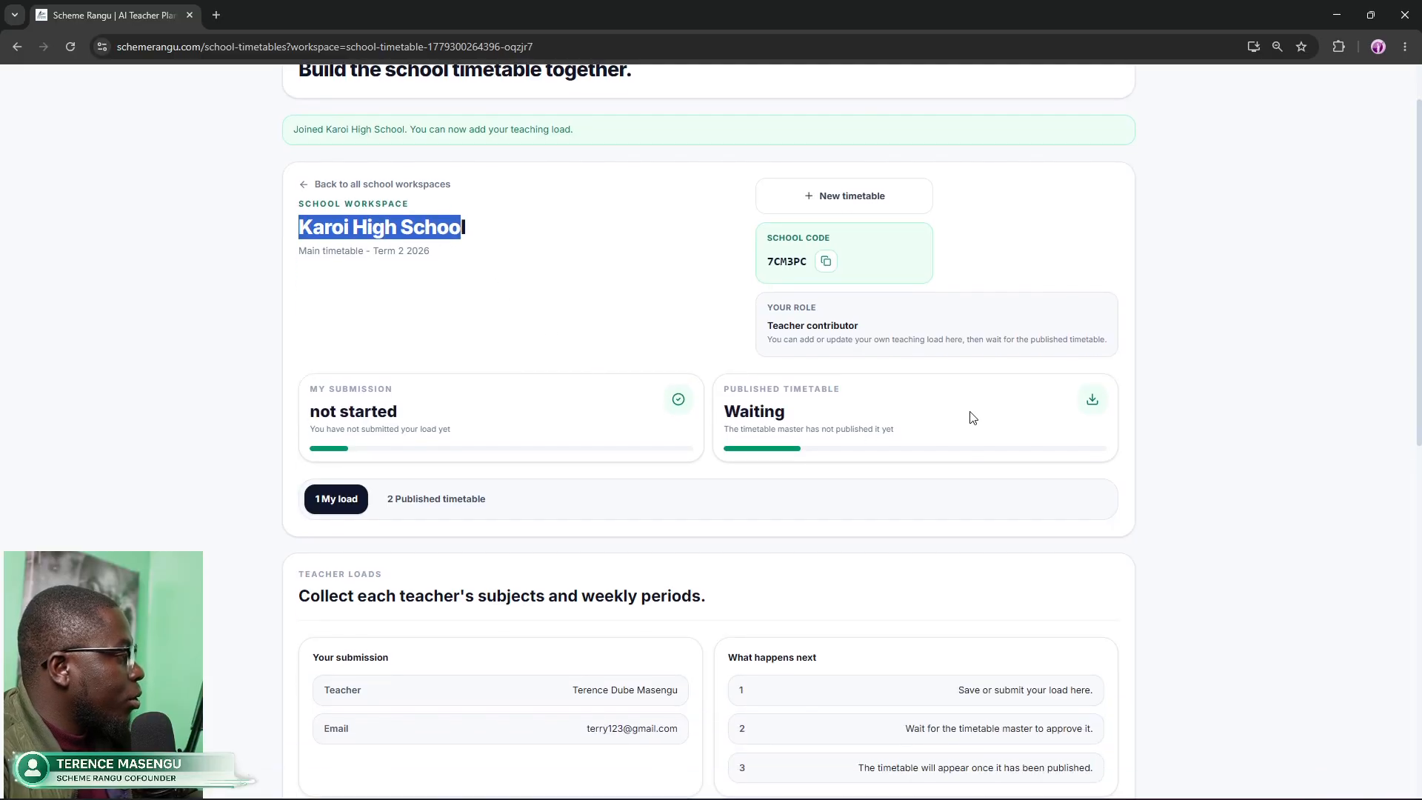
drag(774, 327, 877, 328)
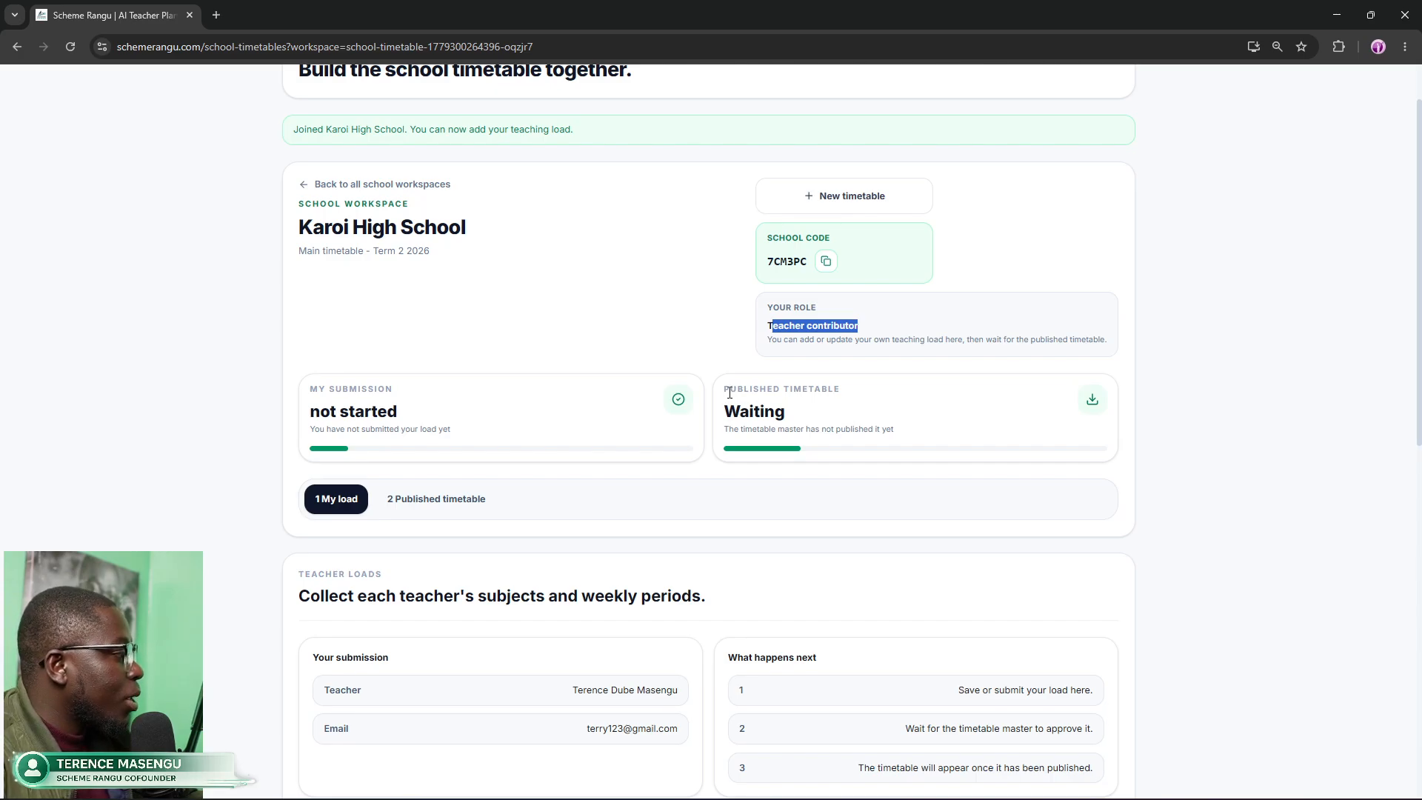
drag(729, 393, 889, 397)
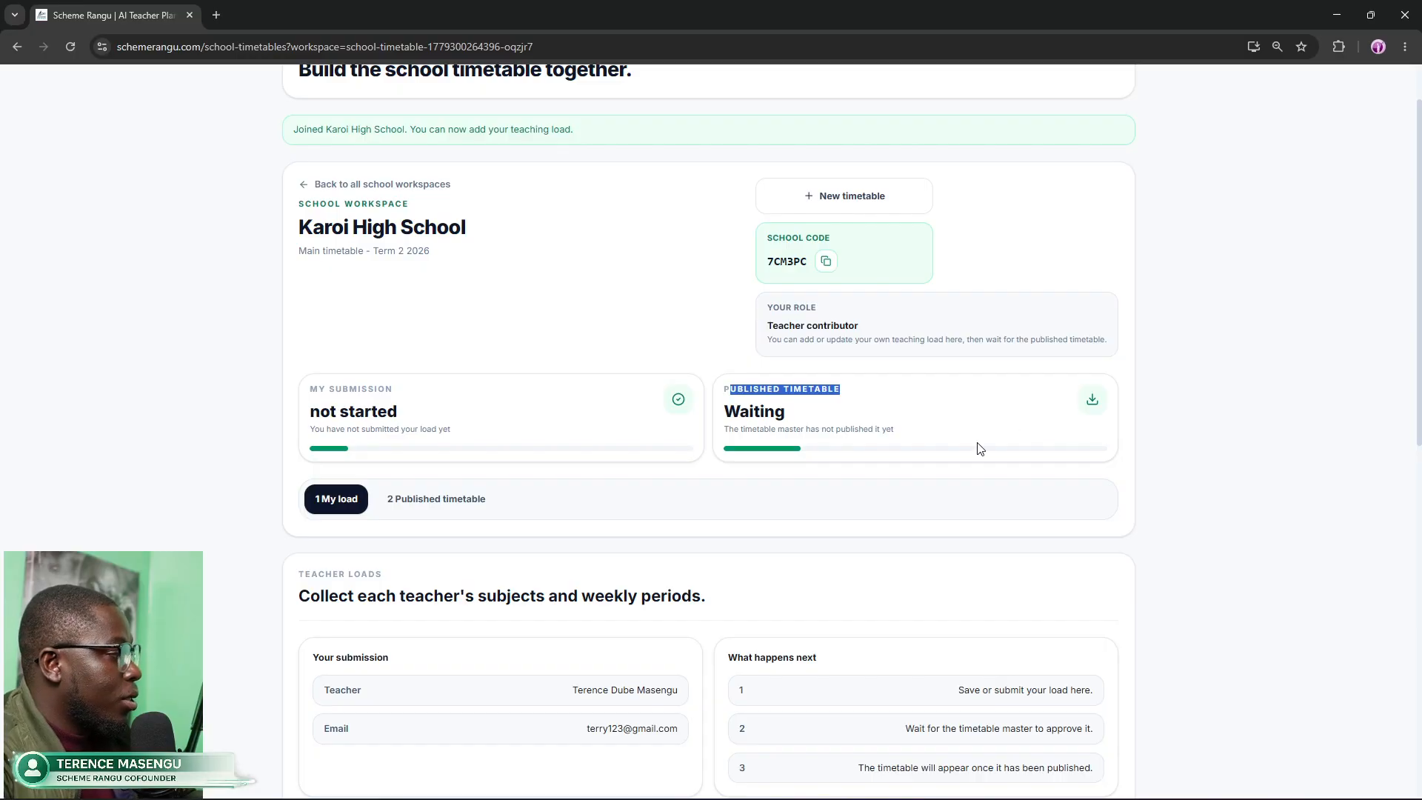
scroll(975, 386, down, 2)
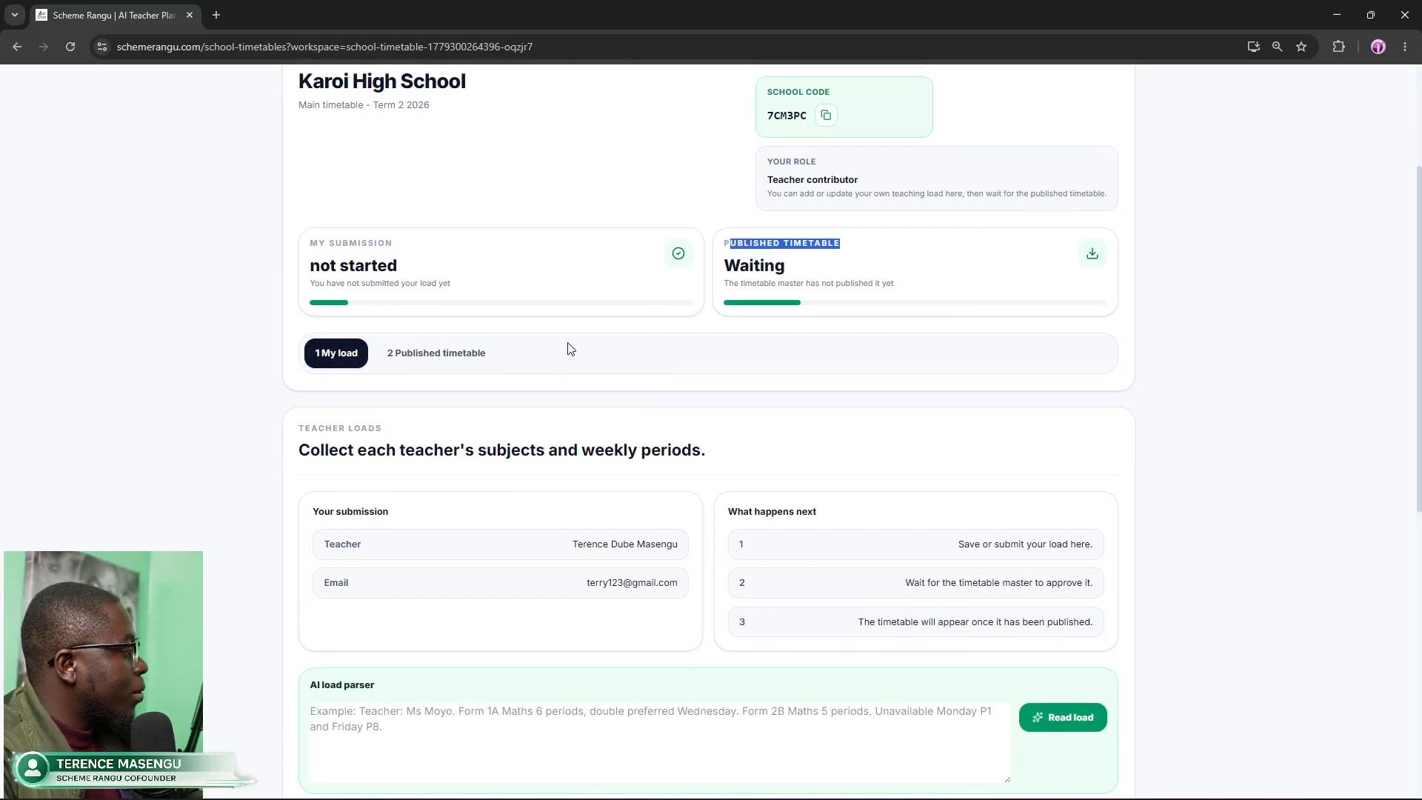
drag(288, 271, 415, 271)
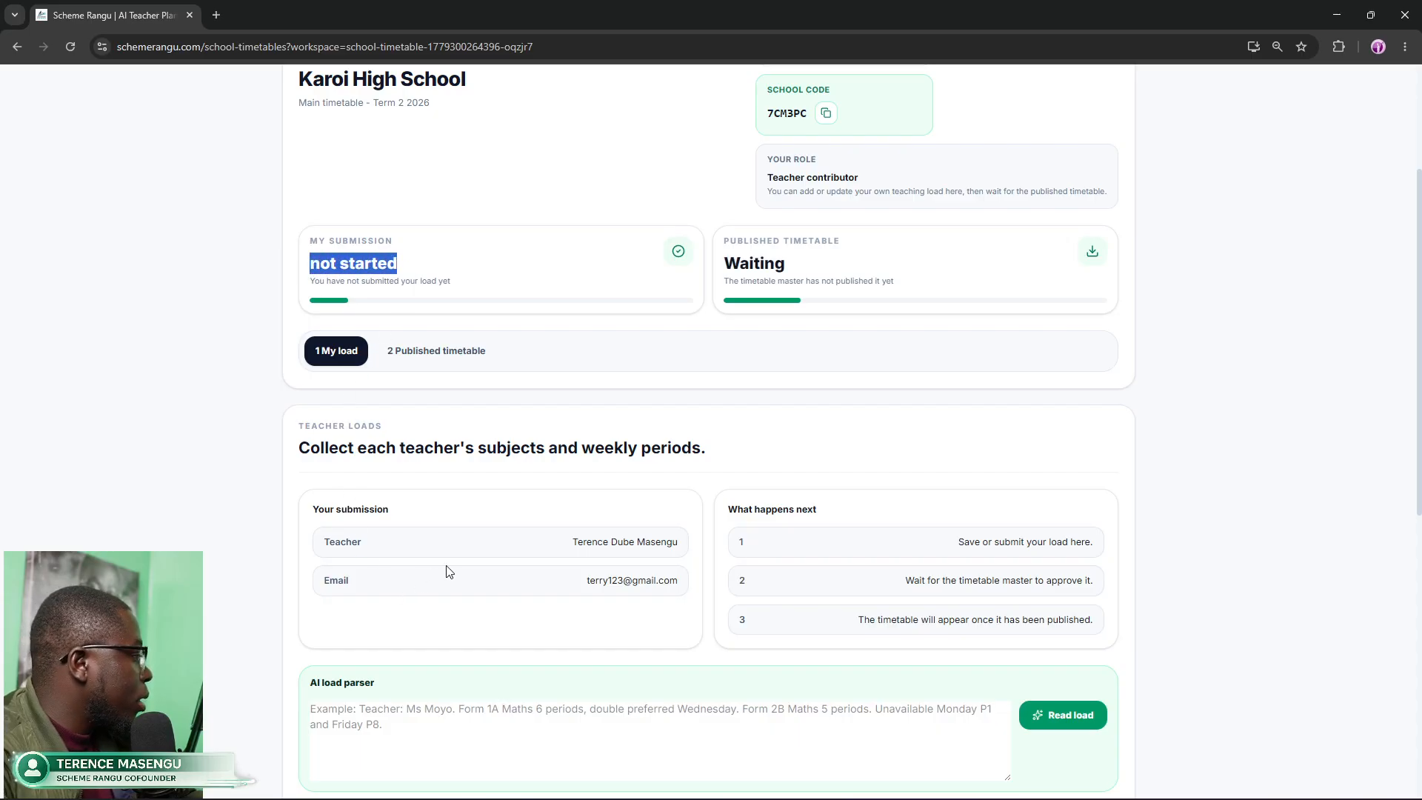
scroll(448, 574, down, 5)
scroll(448, 574, down, 4)
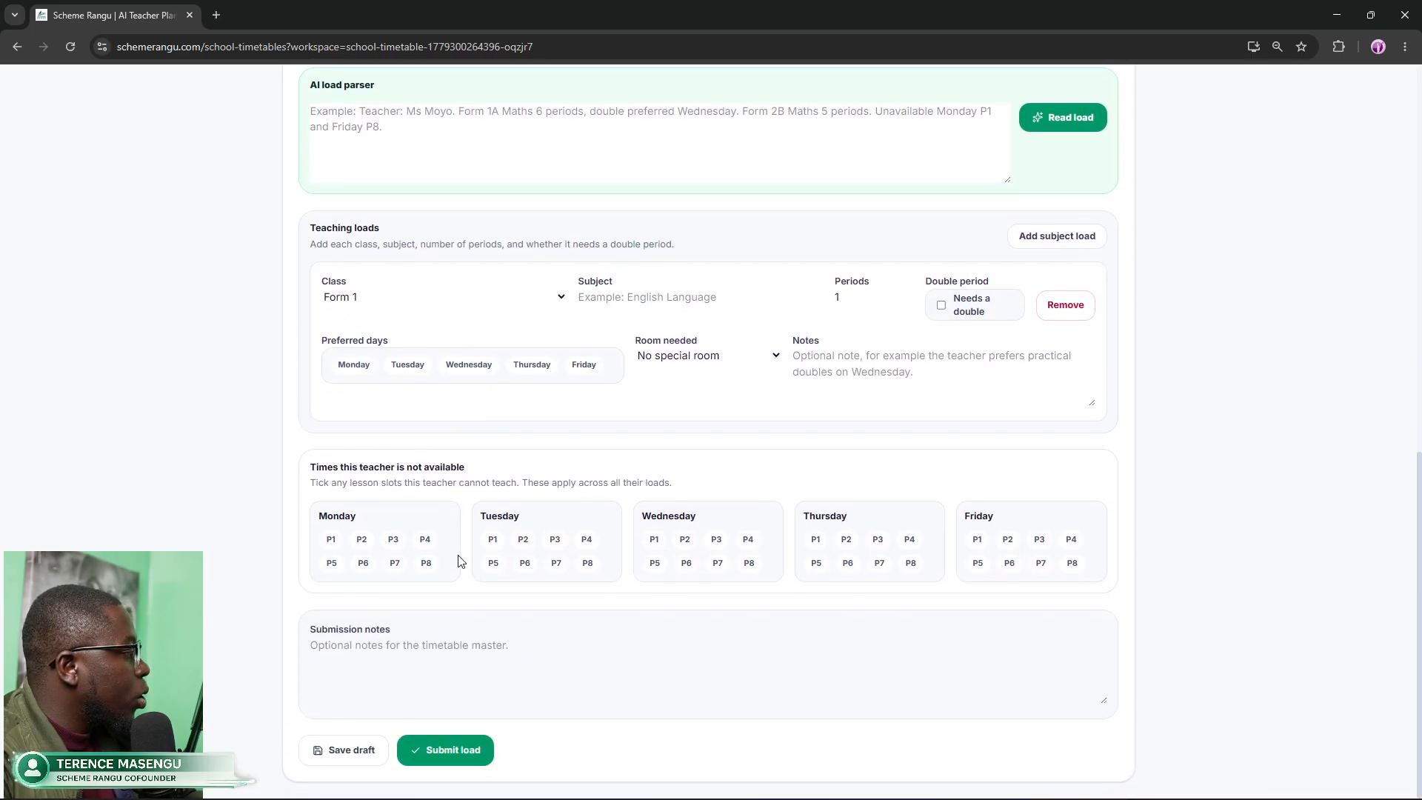
Step: Keep Form 1 as the class for the teaching load
scroll(460, 559, up, 4)
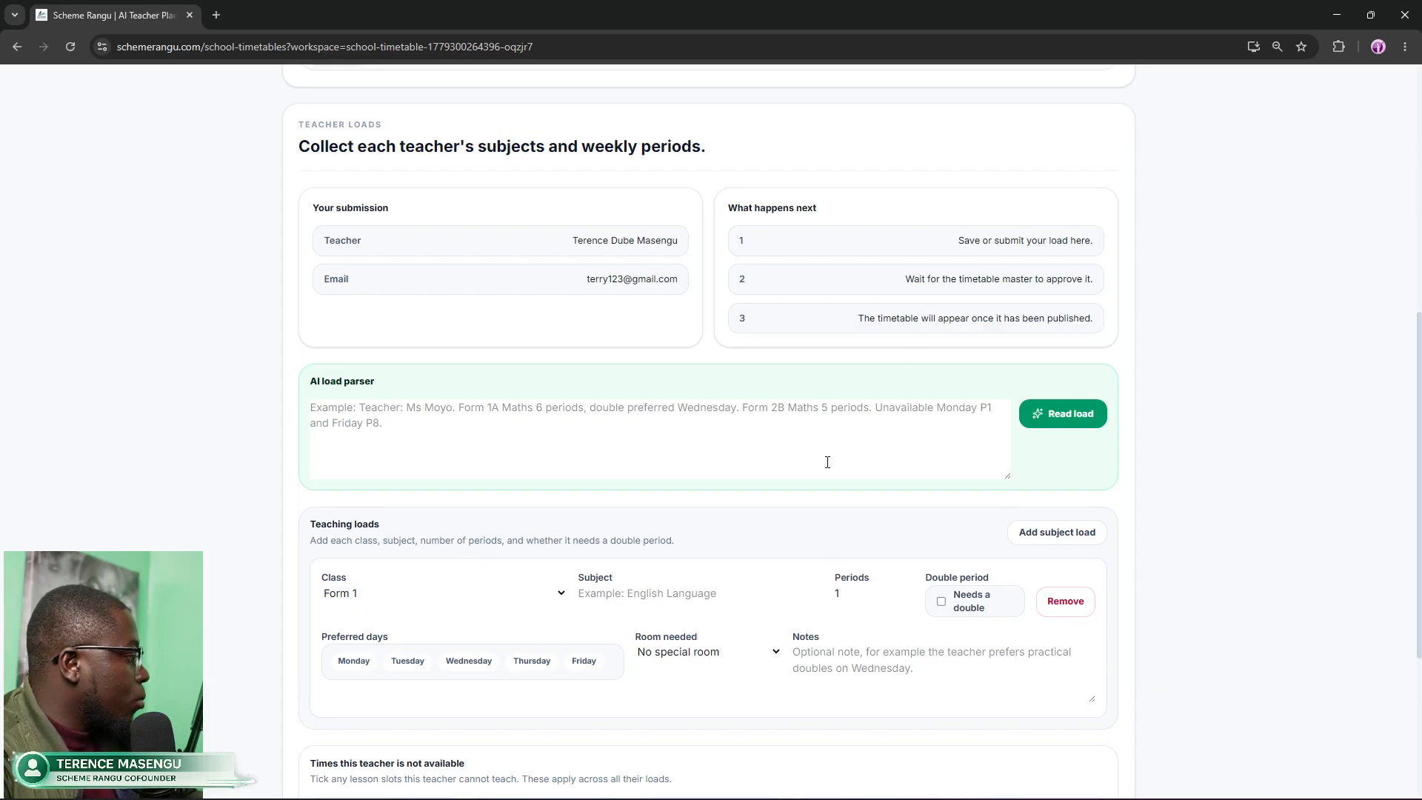
scroll(828, 467, down, 2)
scroll(829, 472, down, 3)
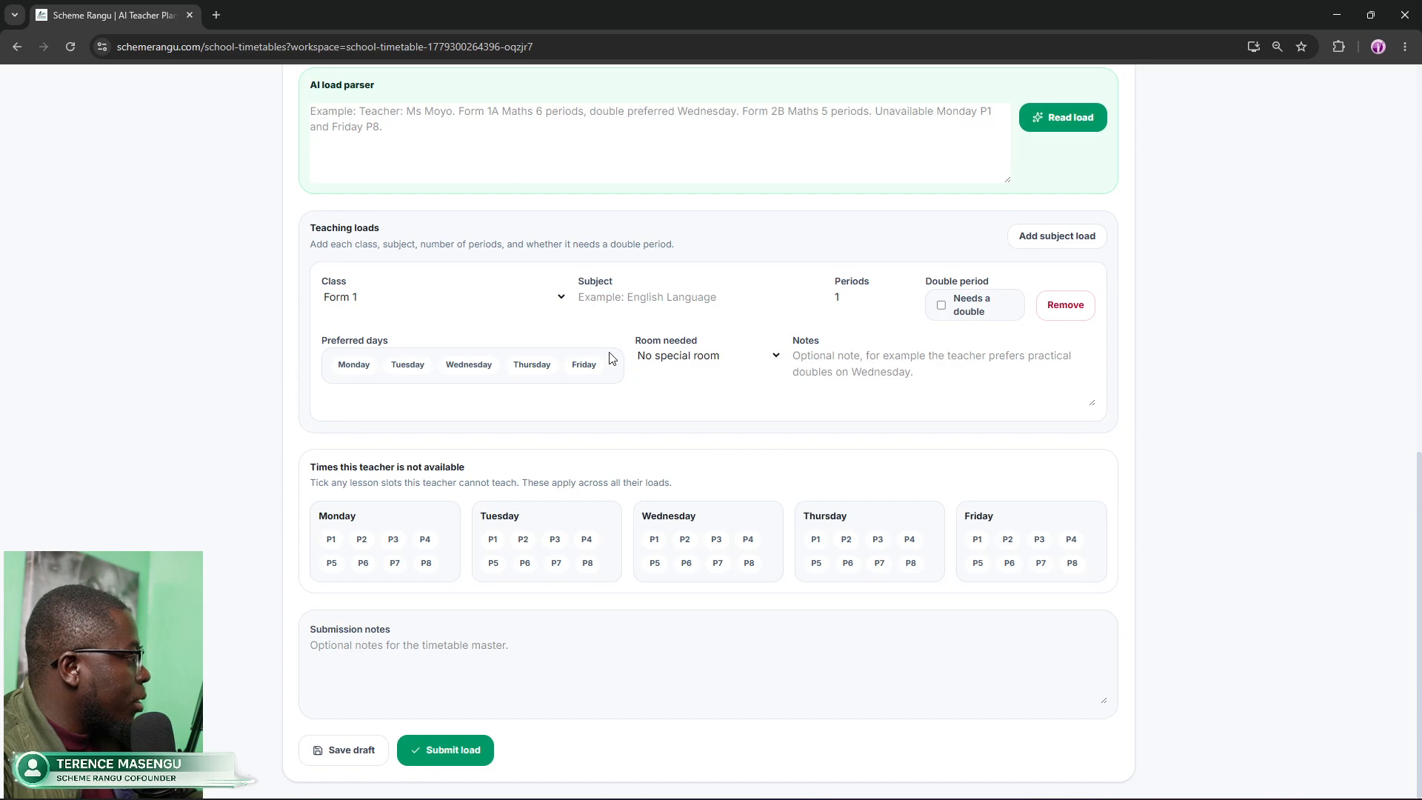
click(410, 303)
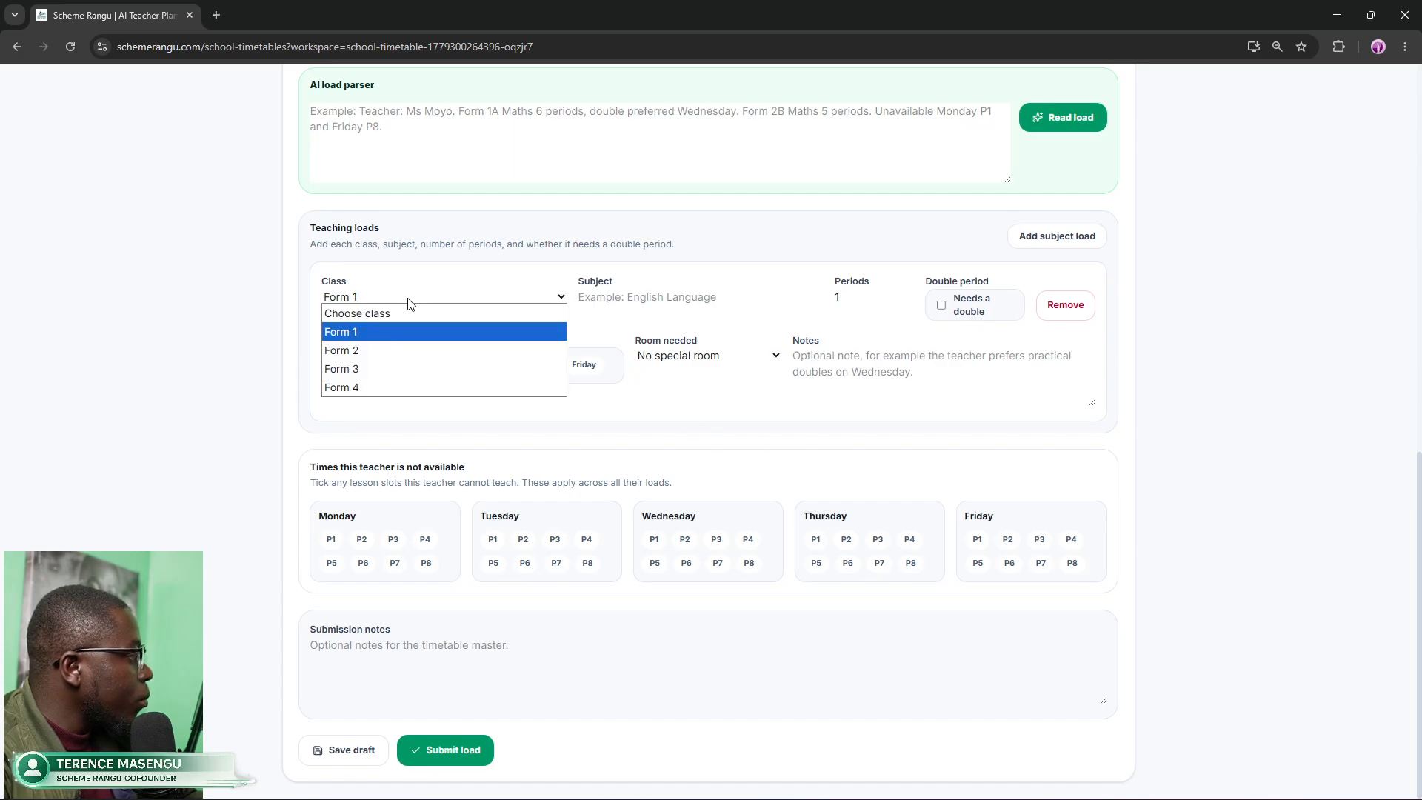
click(308, 311)
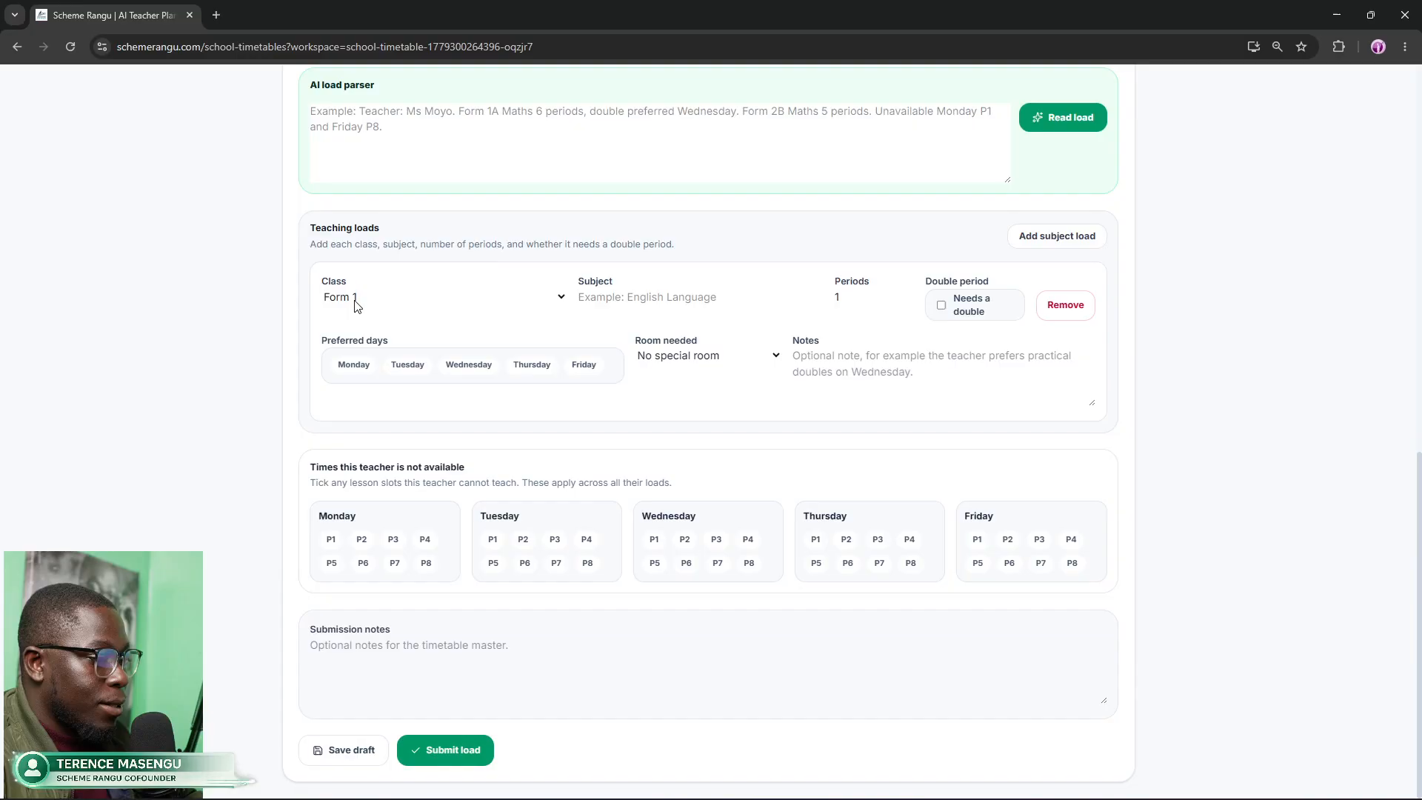
click(381, 308)
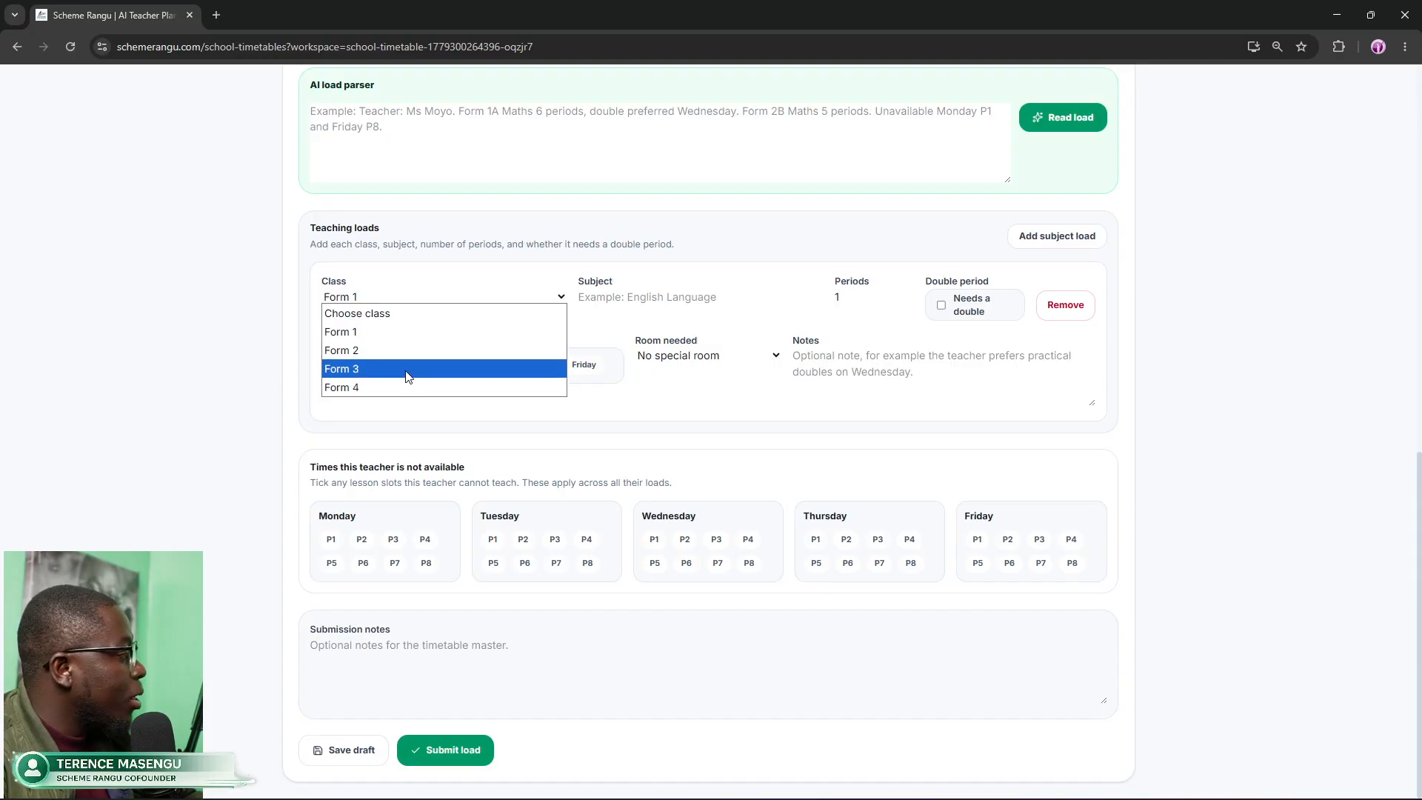
click(383, 339)
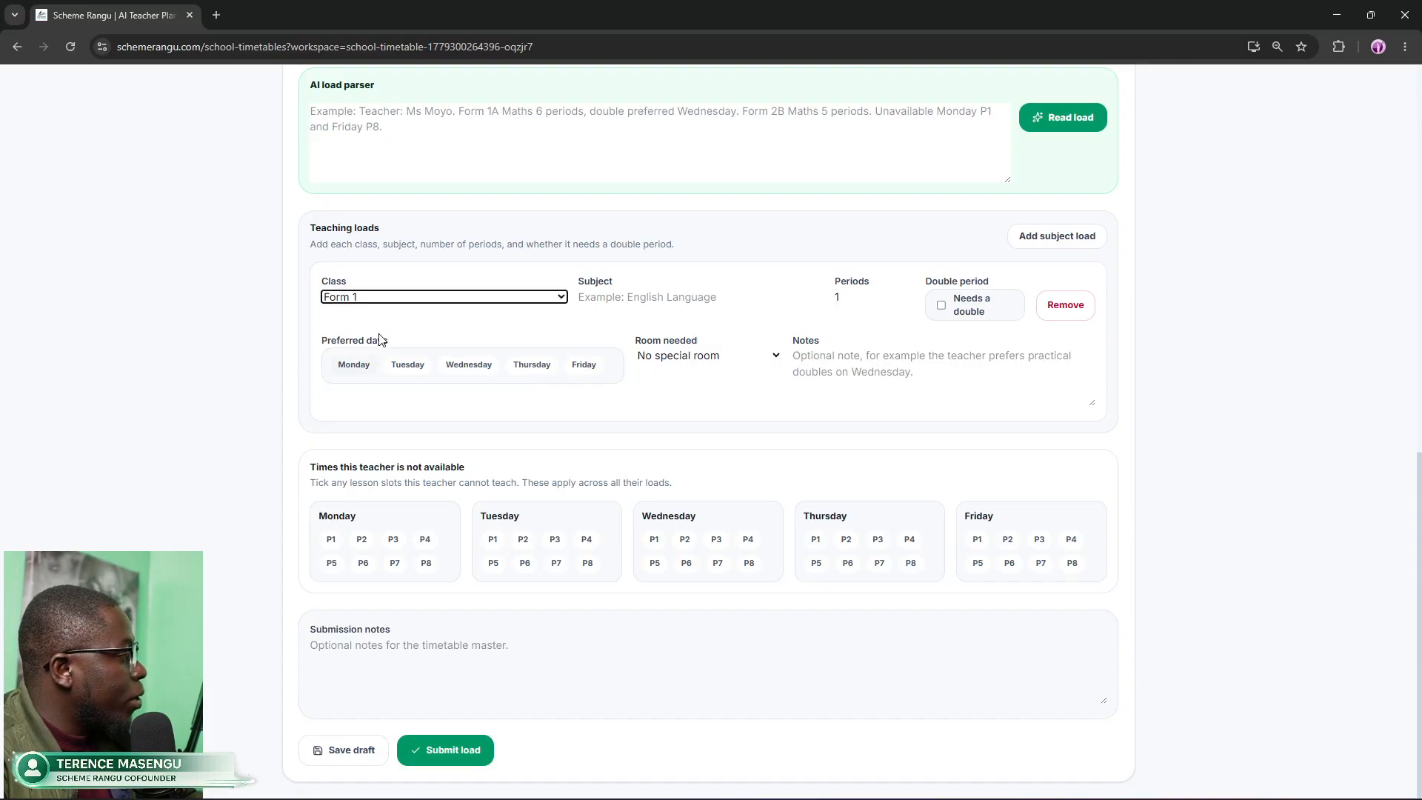
Step: Enter English Language as the subject with 5 periods
click(645, 300)
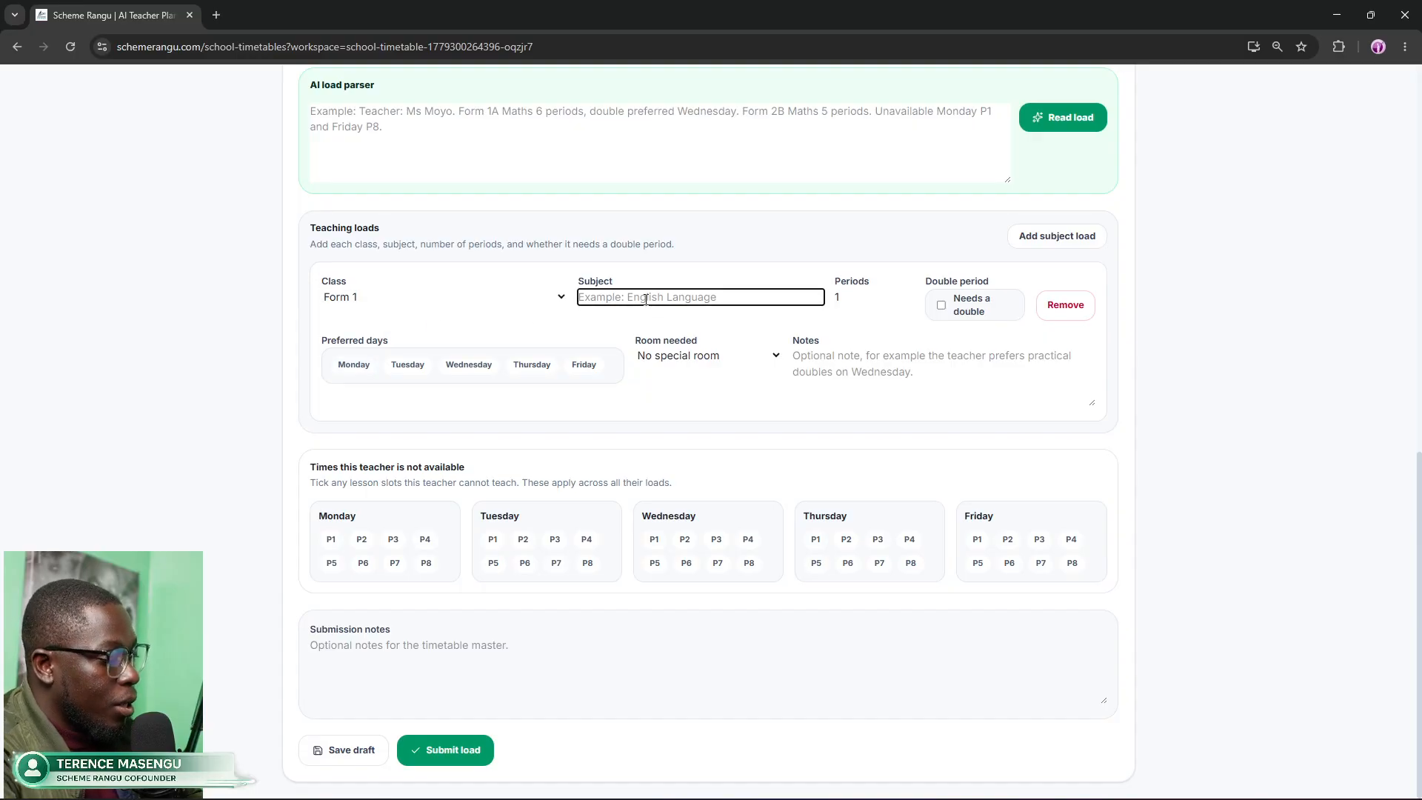
text(Eng)
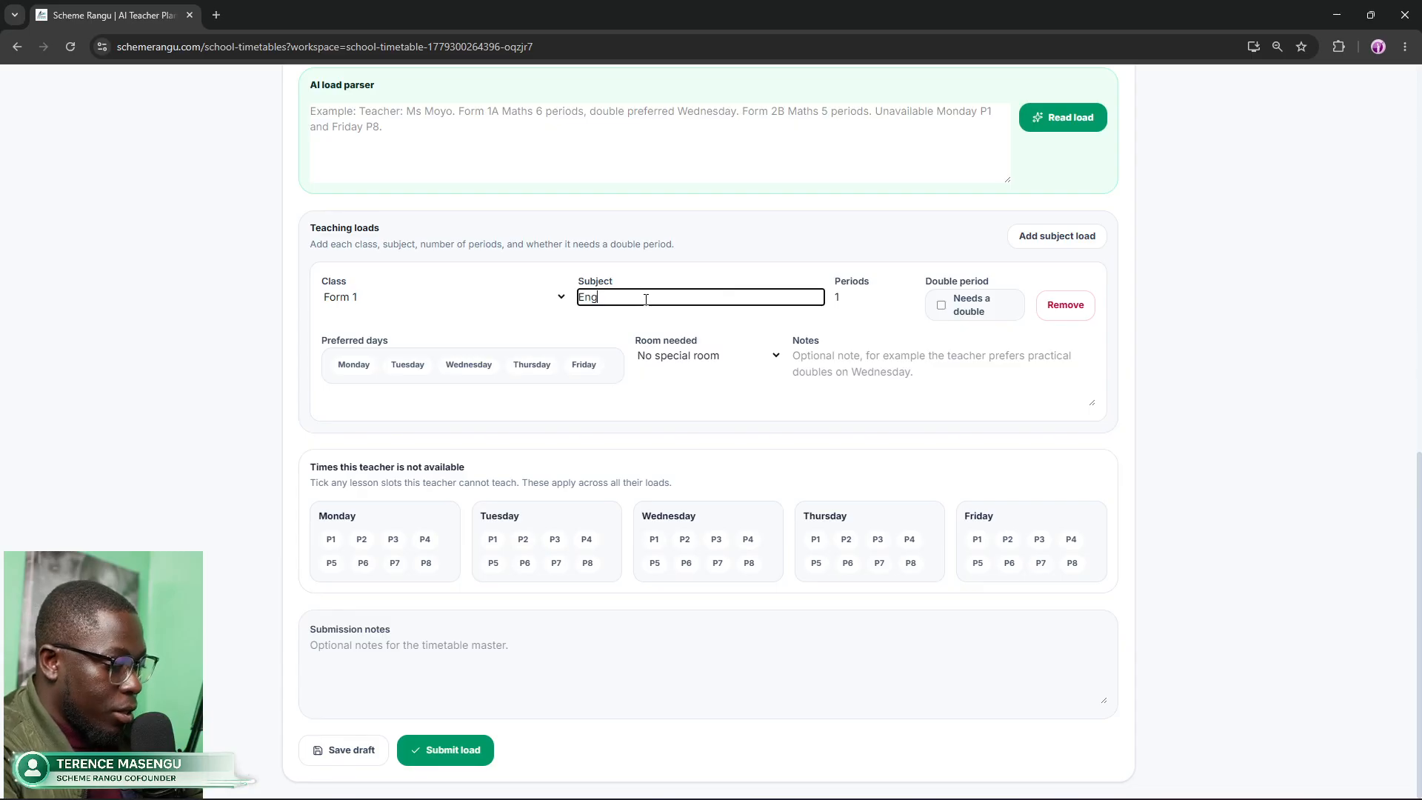
text(lish )
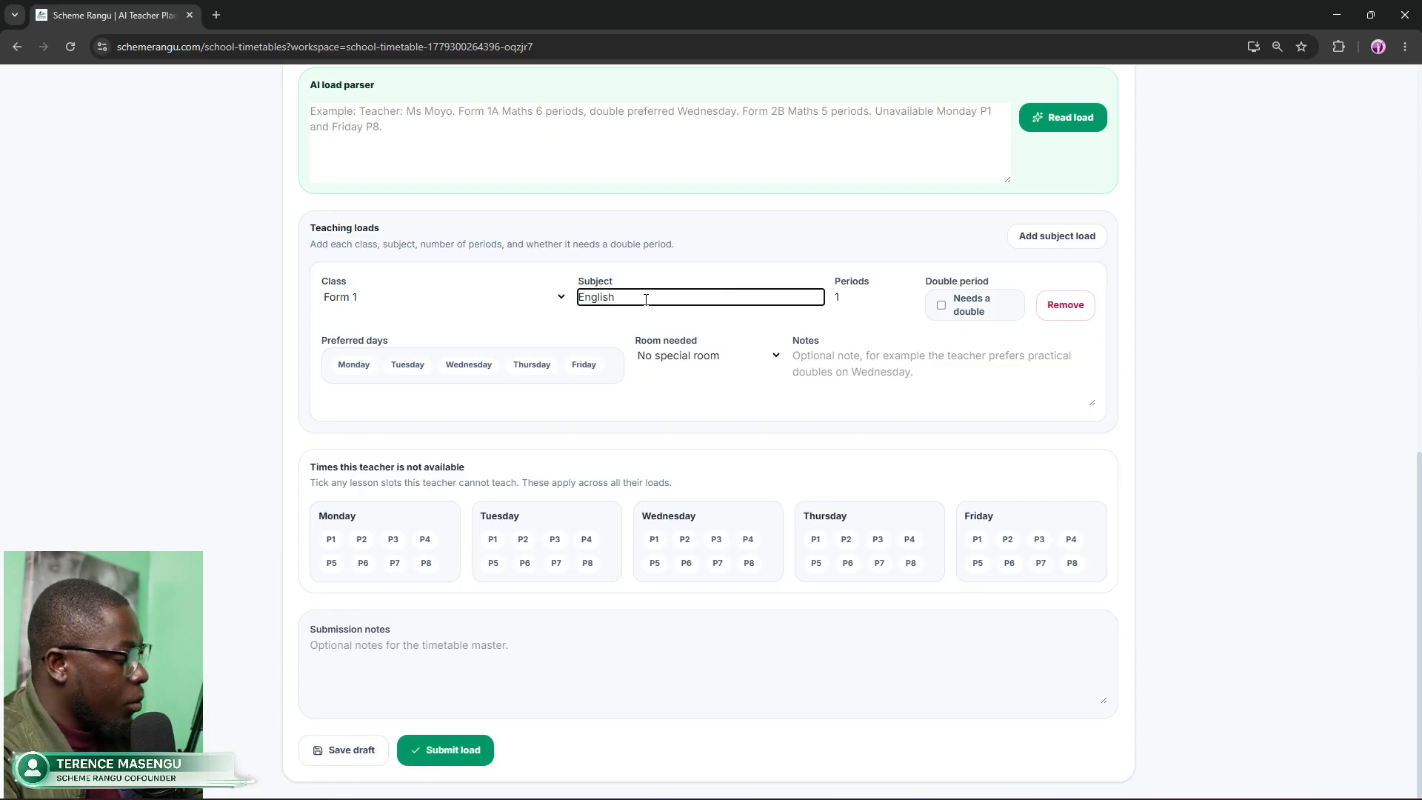
text(Langu)
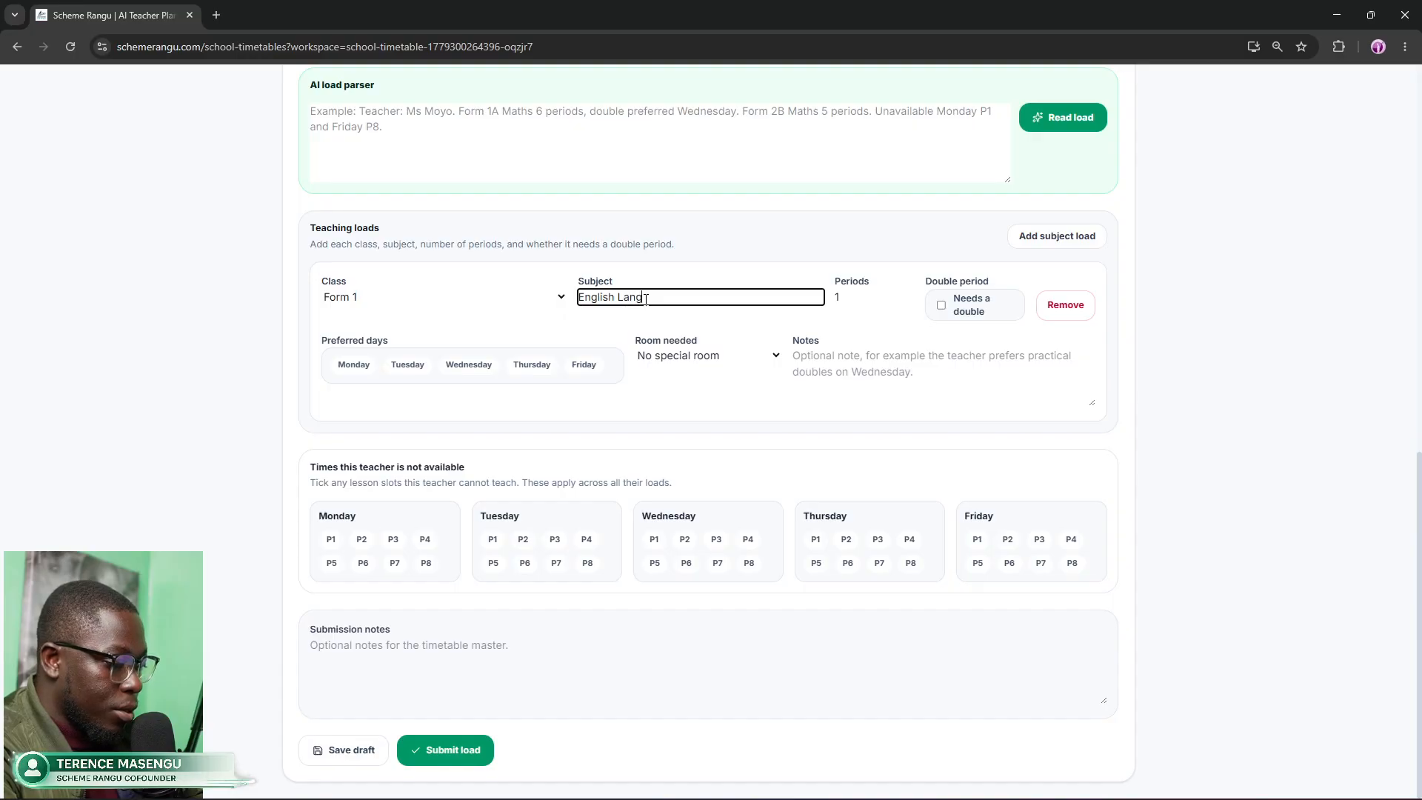
text(age)
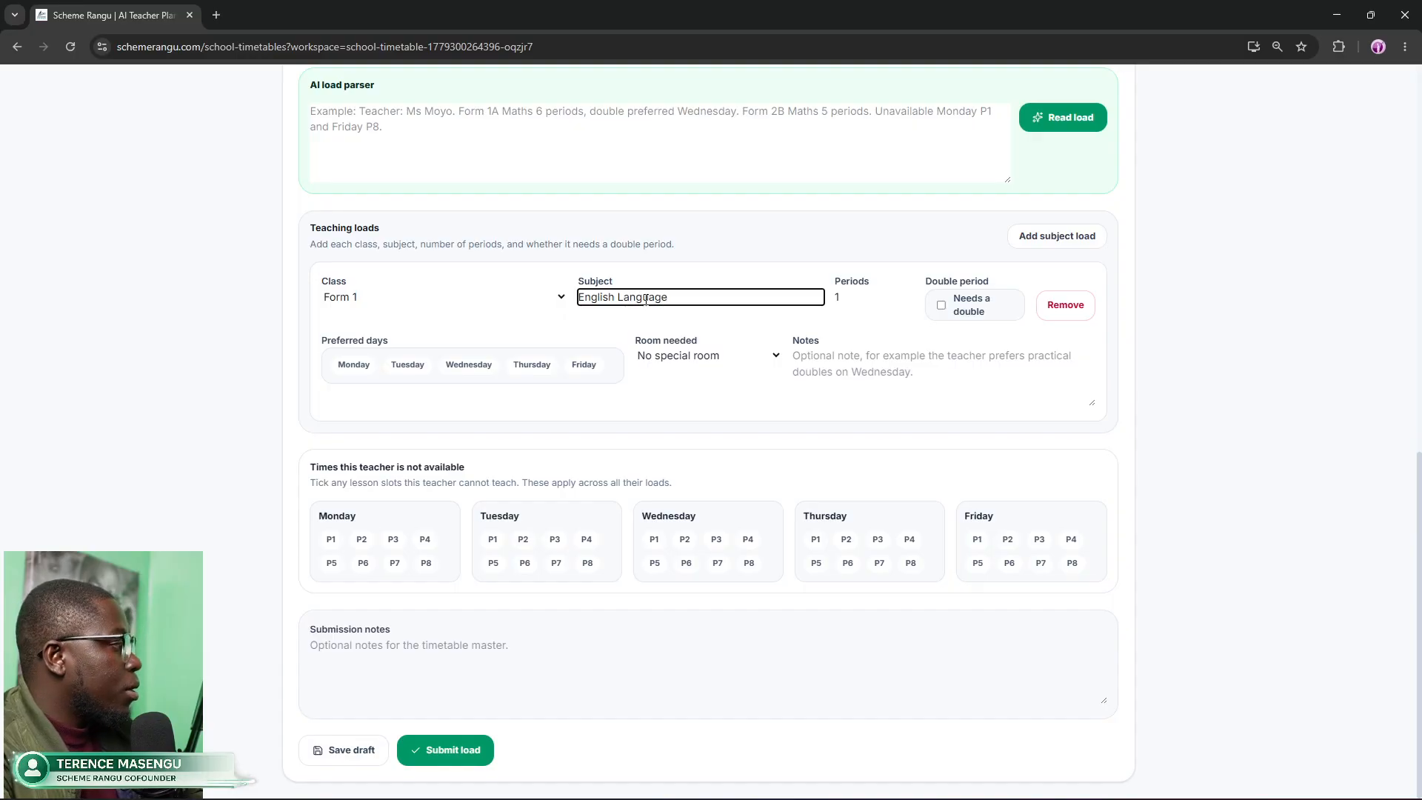
click(858, 300)
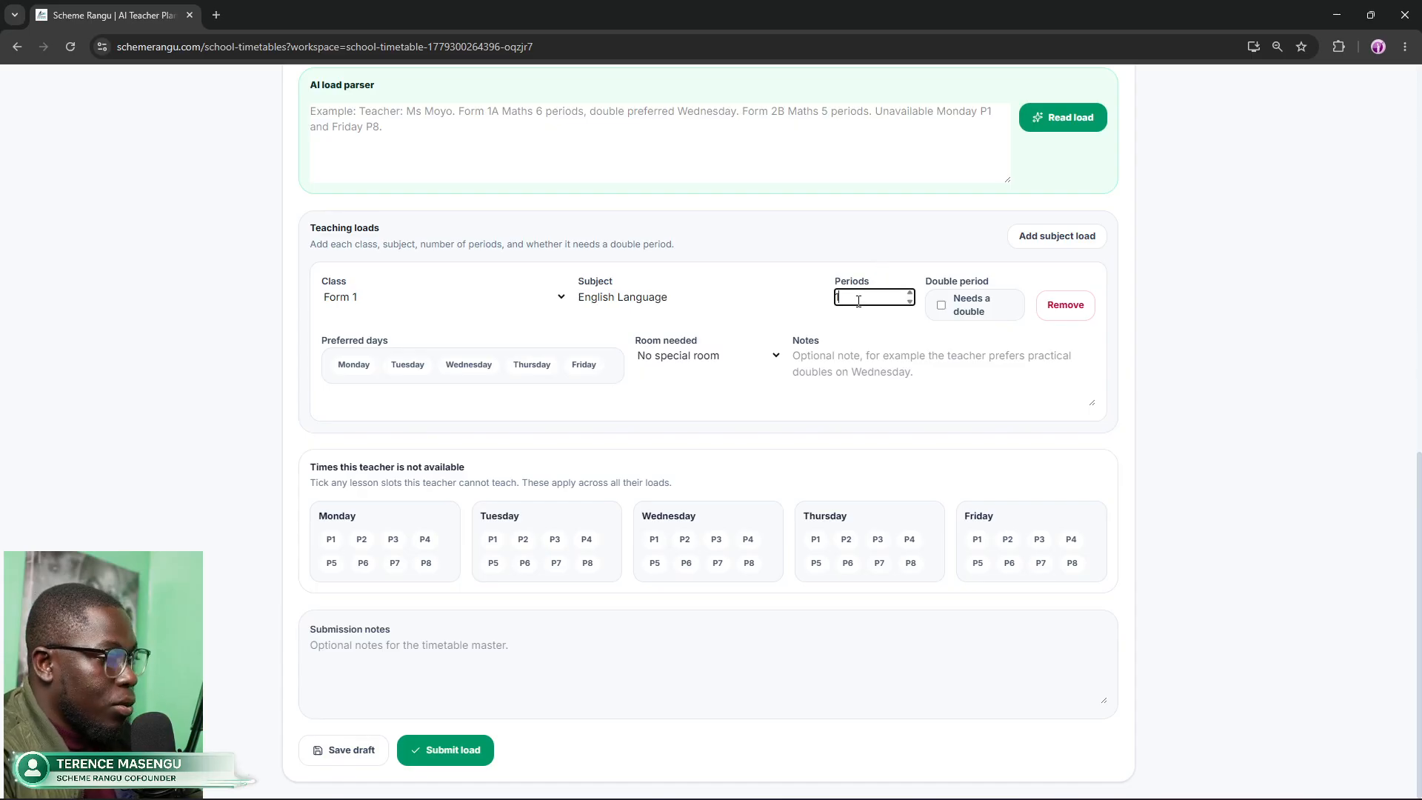
text(3)
click(911, 294)
click(910, 294)
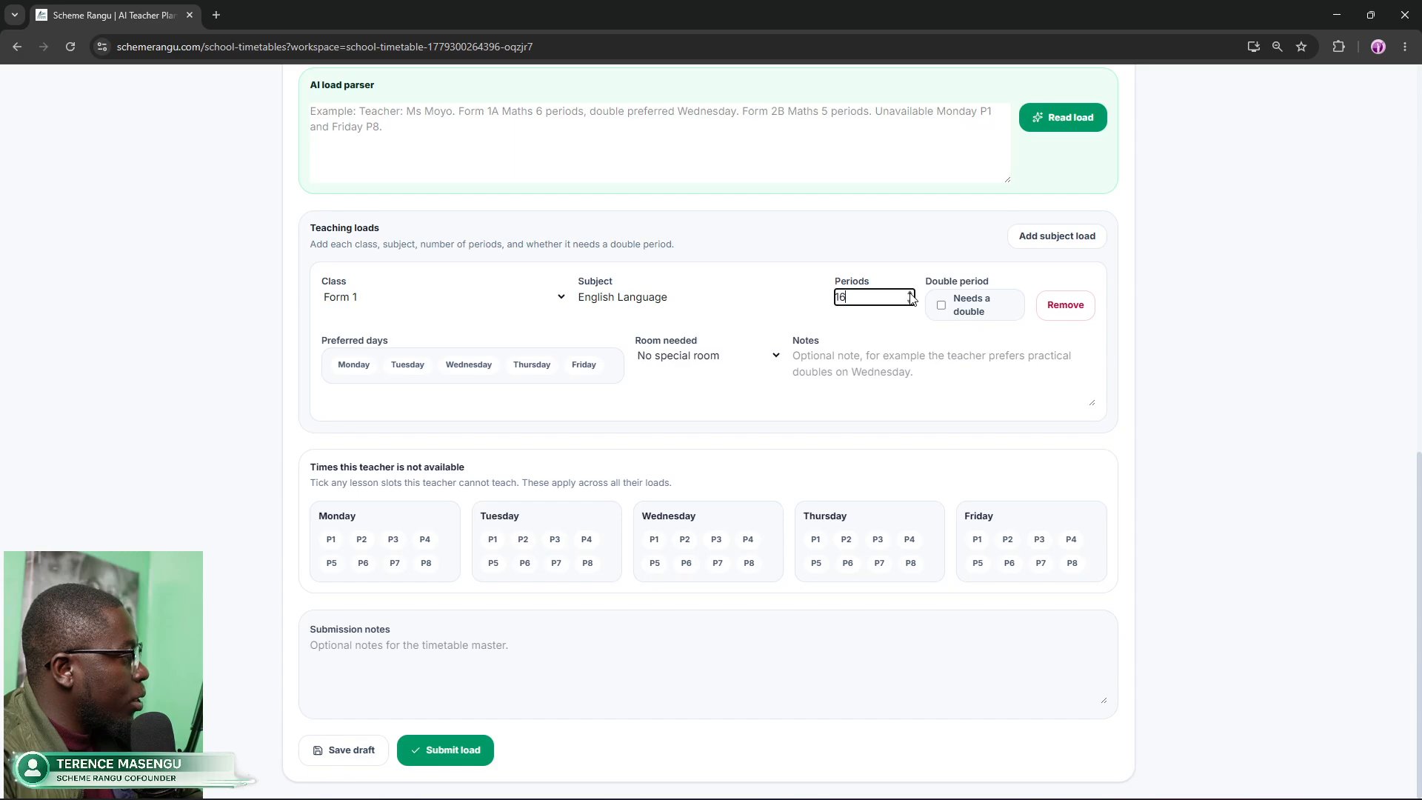
click(909, 302)
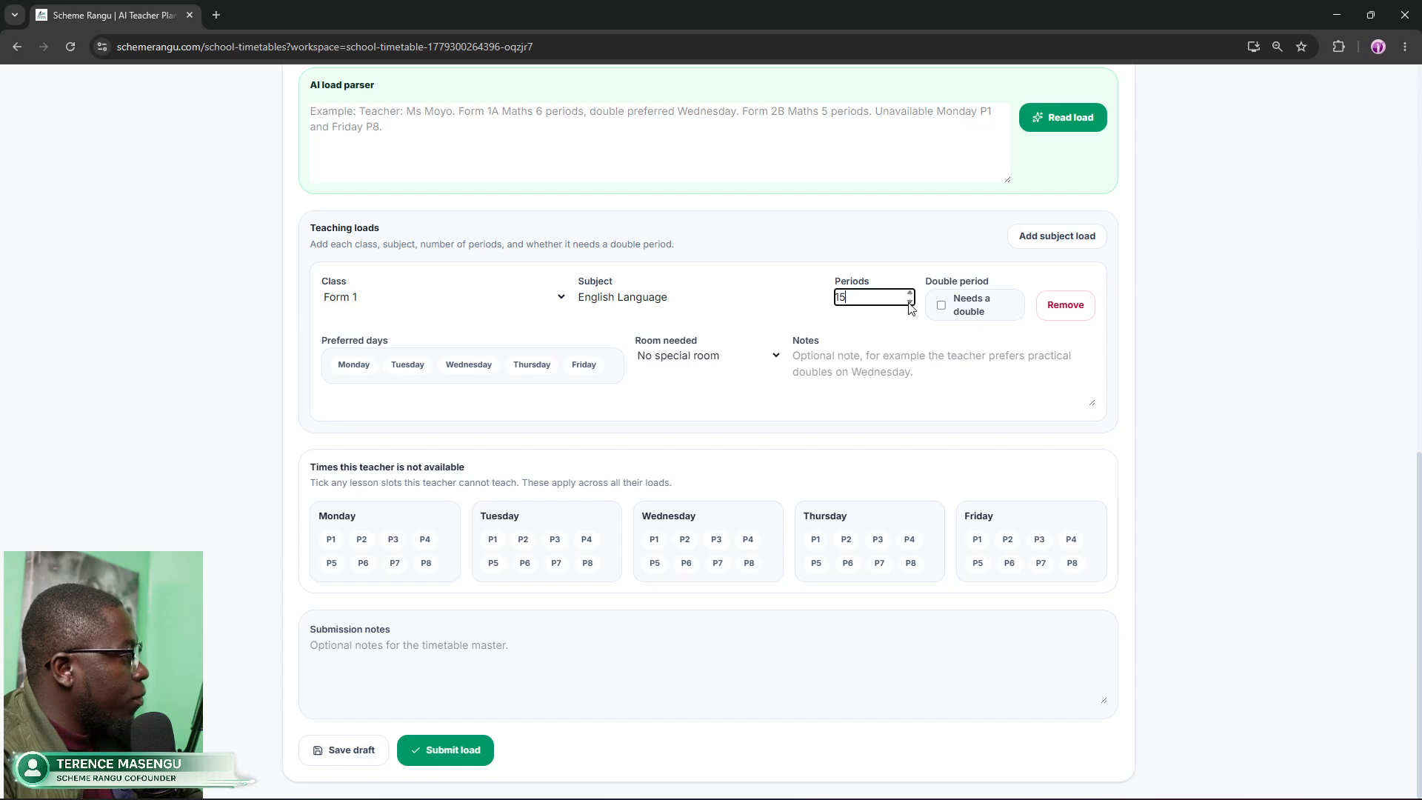
double_click(848, 296)
text(5)
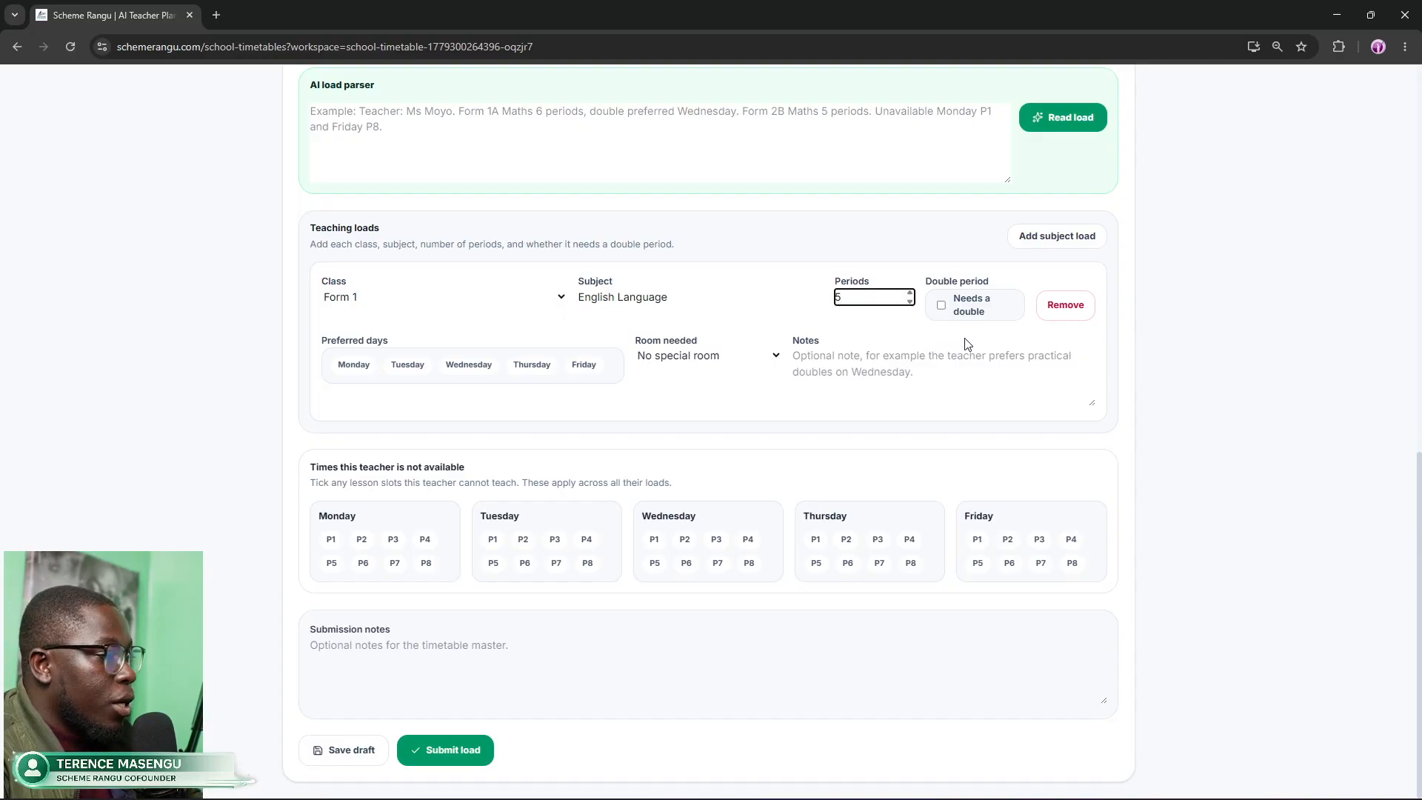
Step: Leave the room as No special room and mark Friday P7 and P8 unavailable
click(1044, 344)
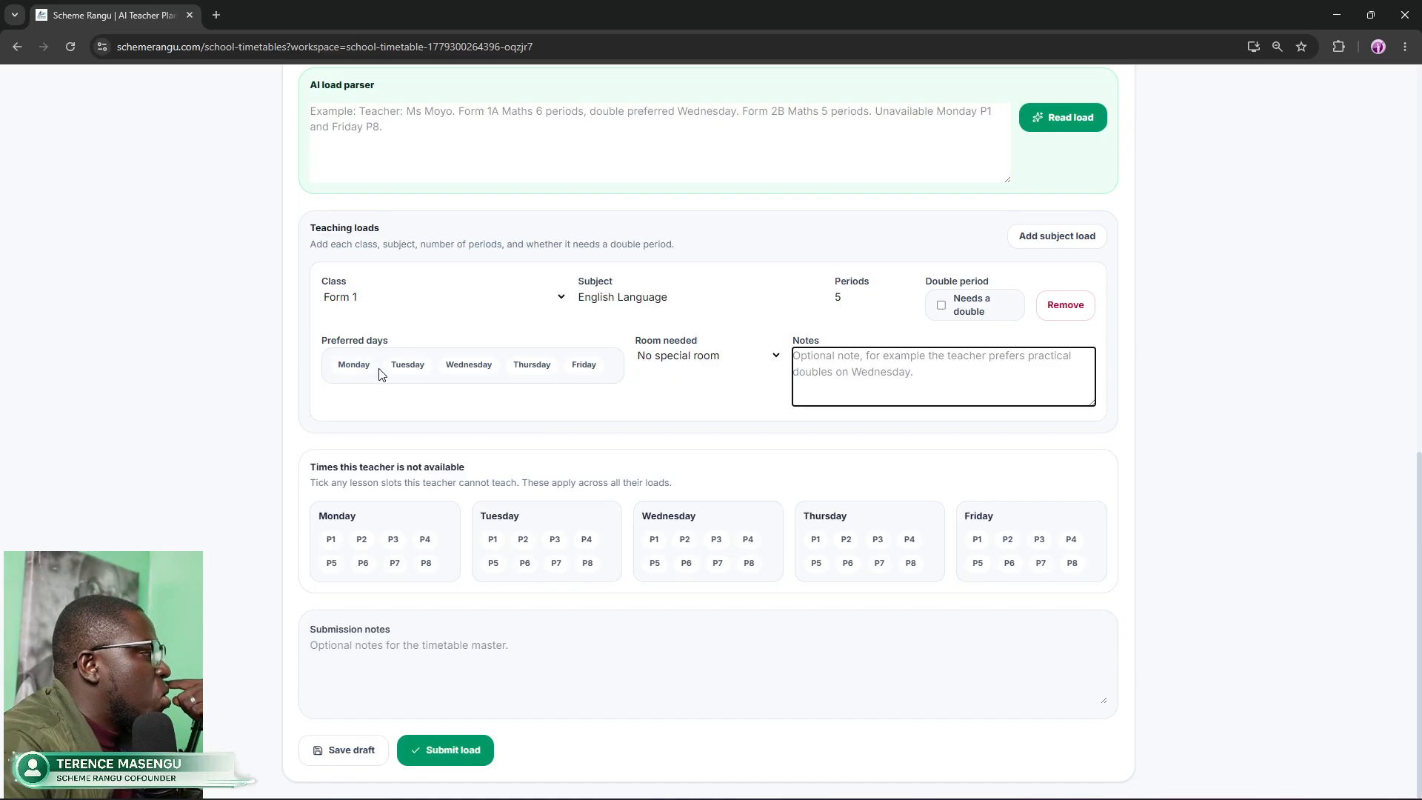
click(729, 359)
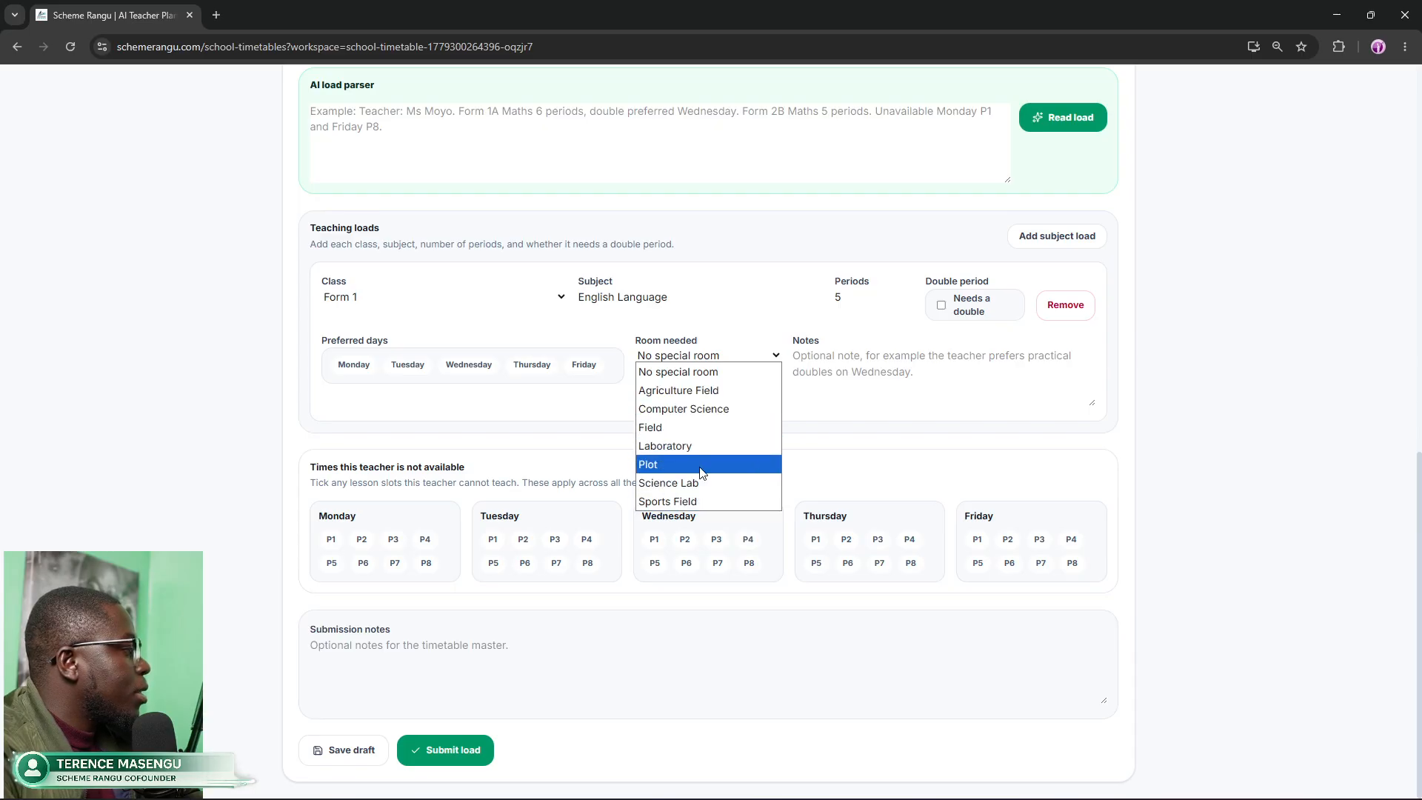
click(817, 403)
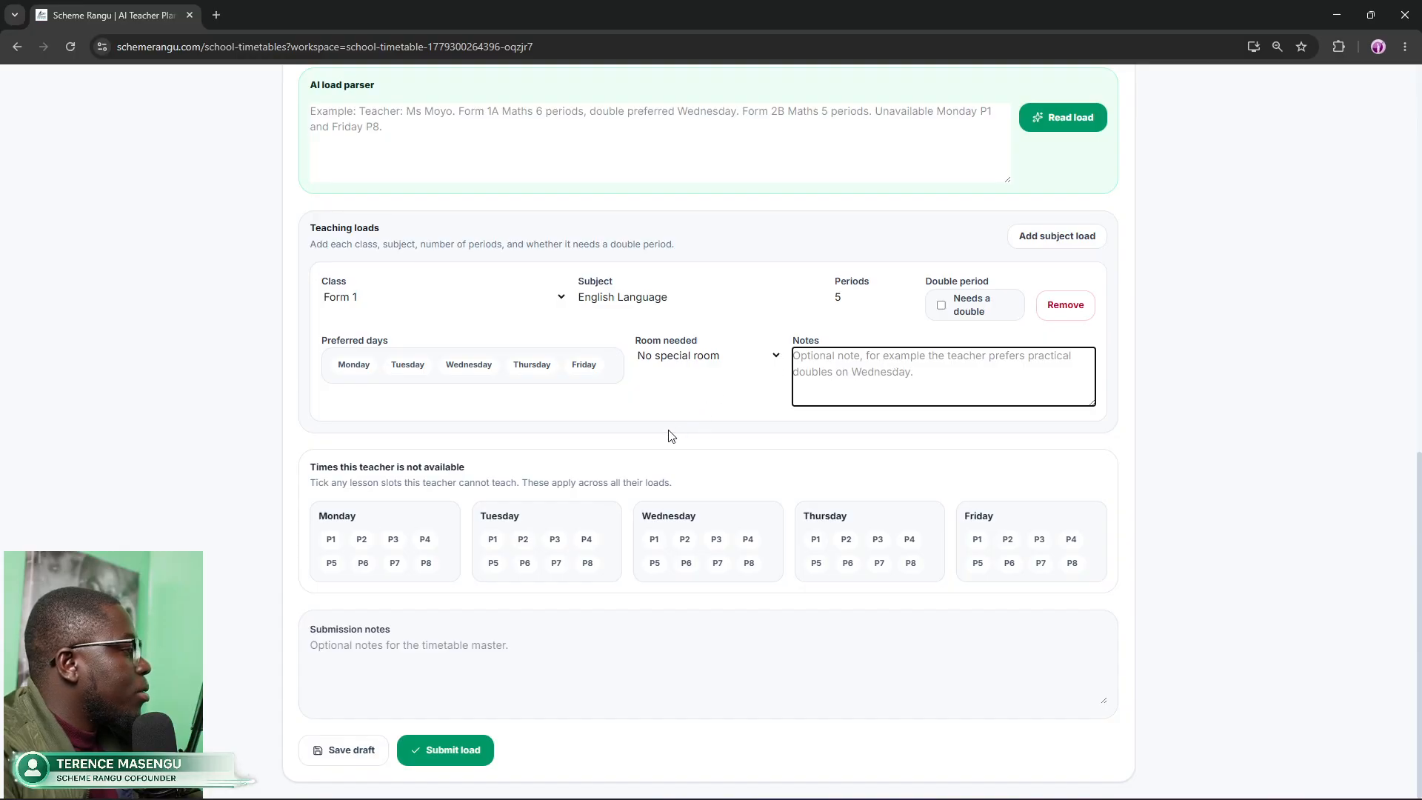
click(575, 466)
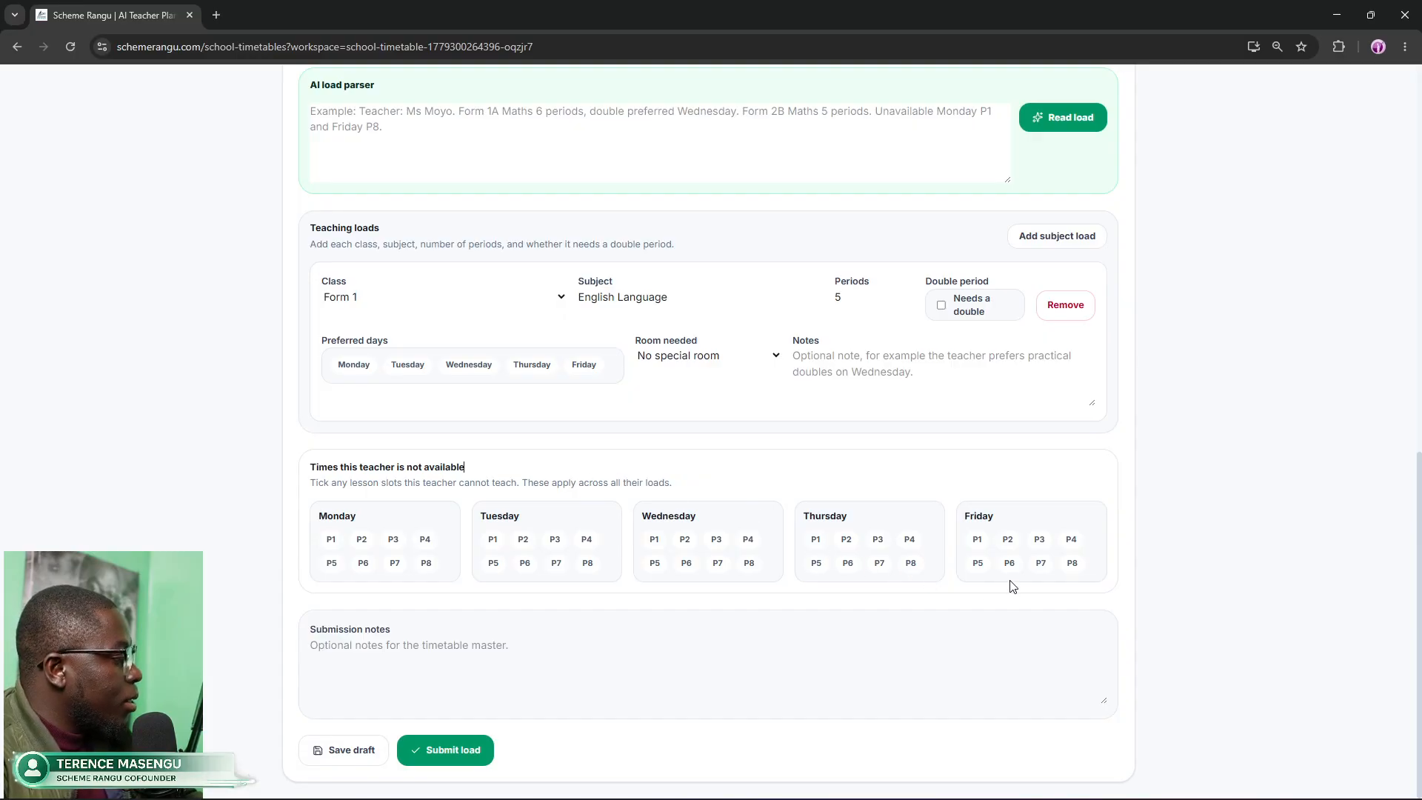
click(1042, 564)
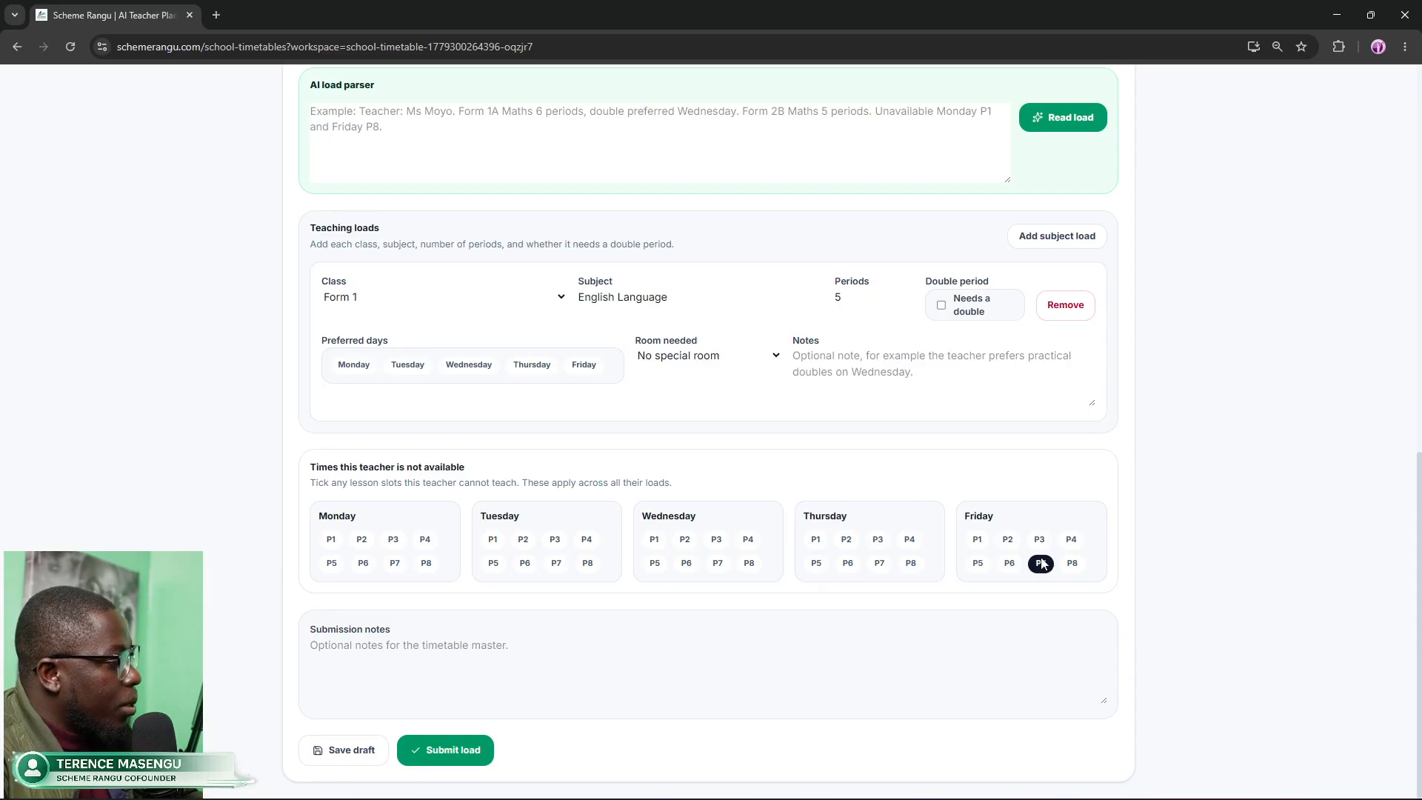
click(1074, 566)
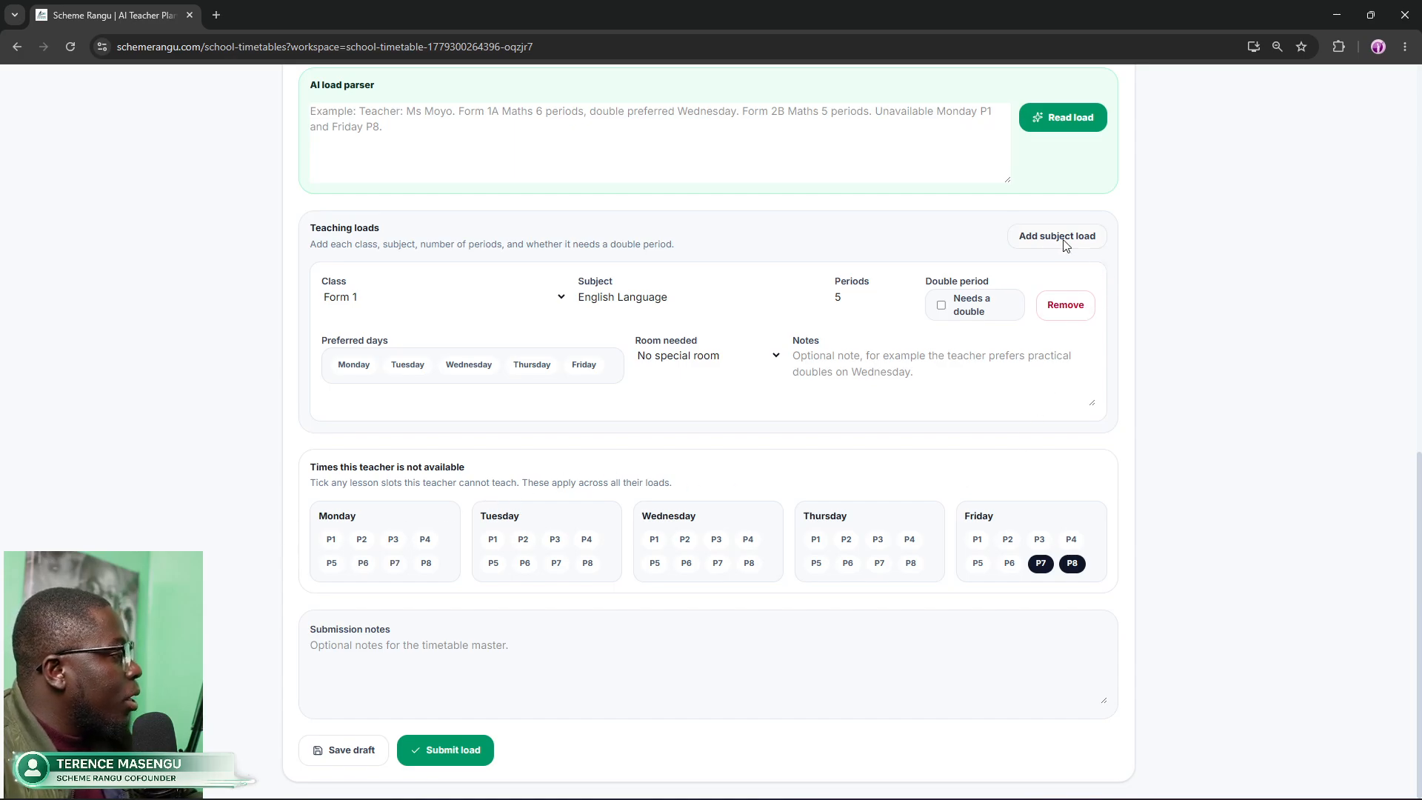
Step: Add a second load for Form 2 with English Language copied from the Form 1 subject
click(1042, 237)
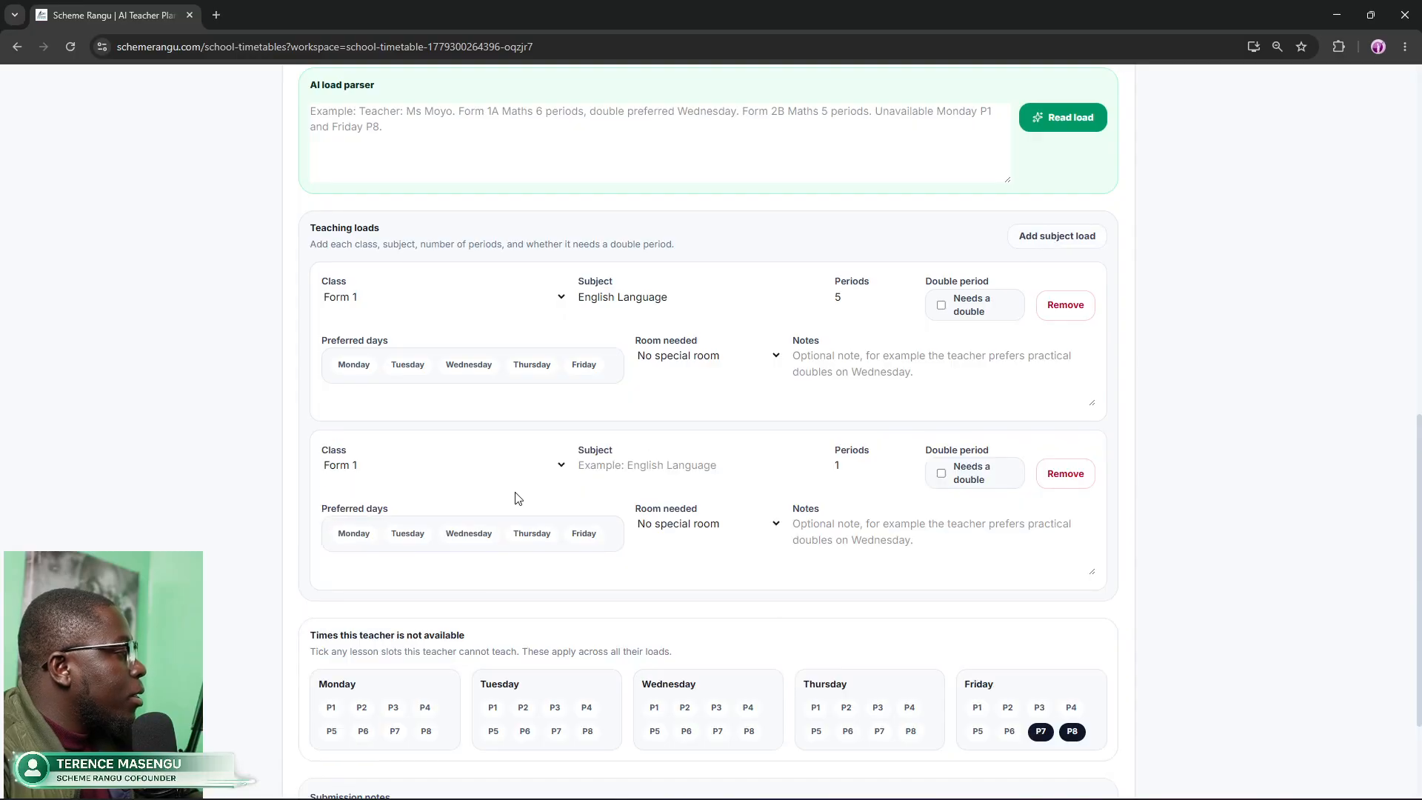
click(381, 467)
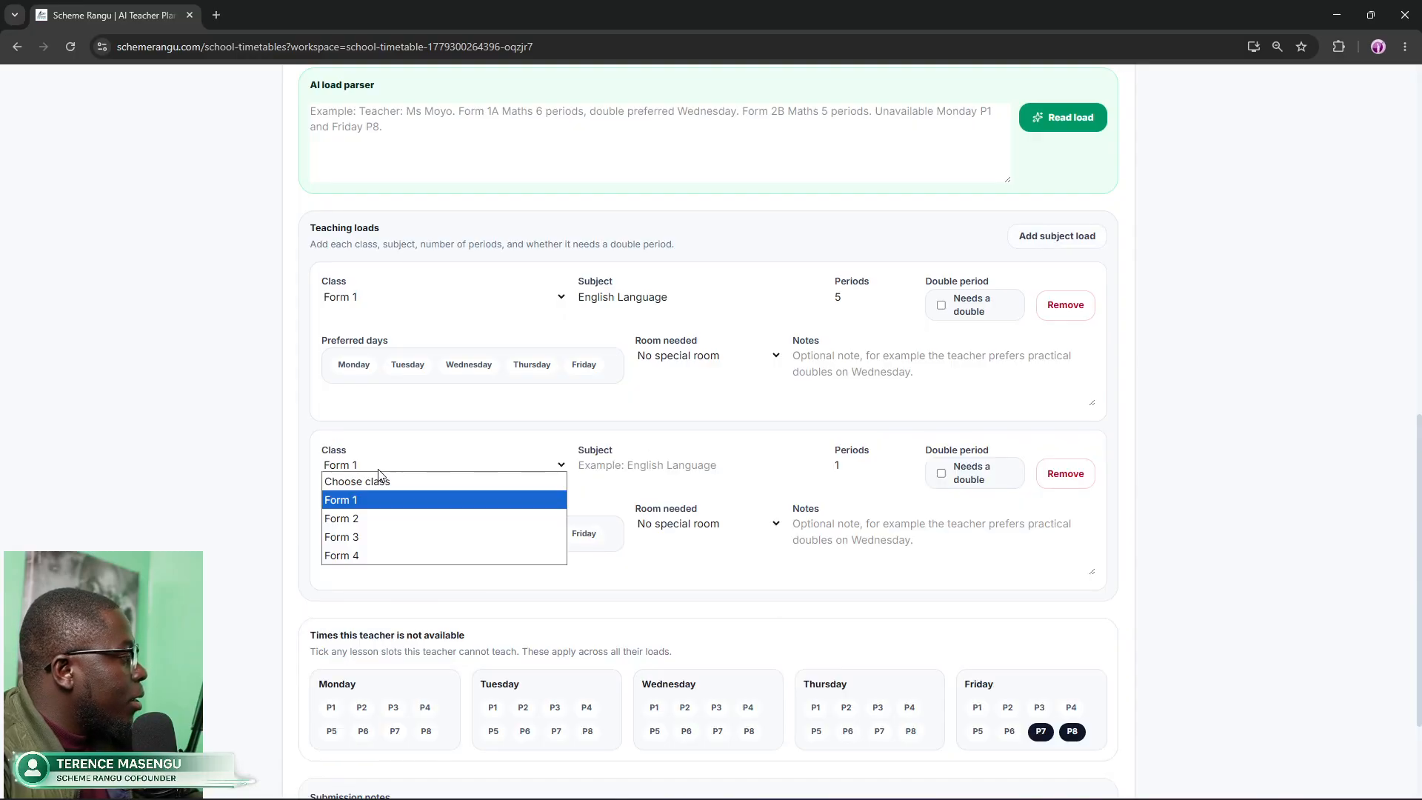
click(382, 518)
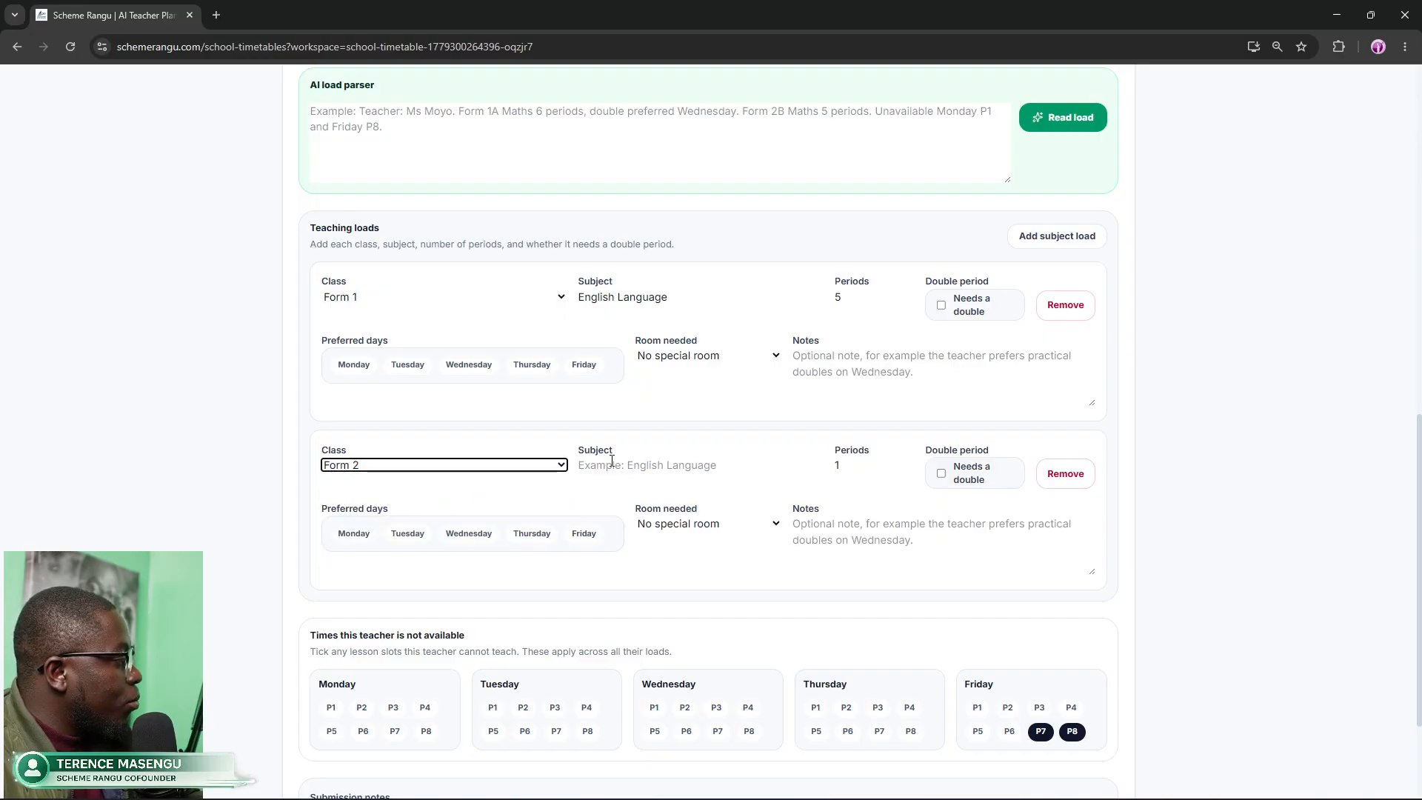
click(680, 463)
drag(671, 298, 594, 301)
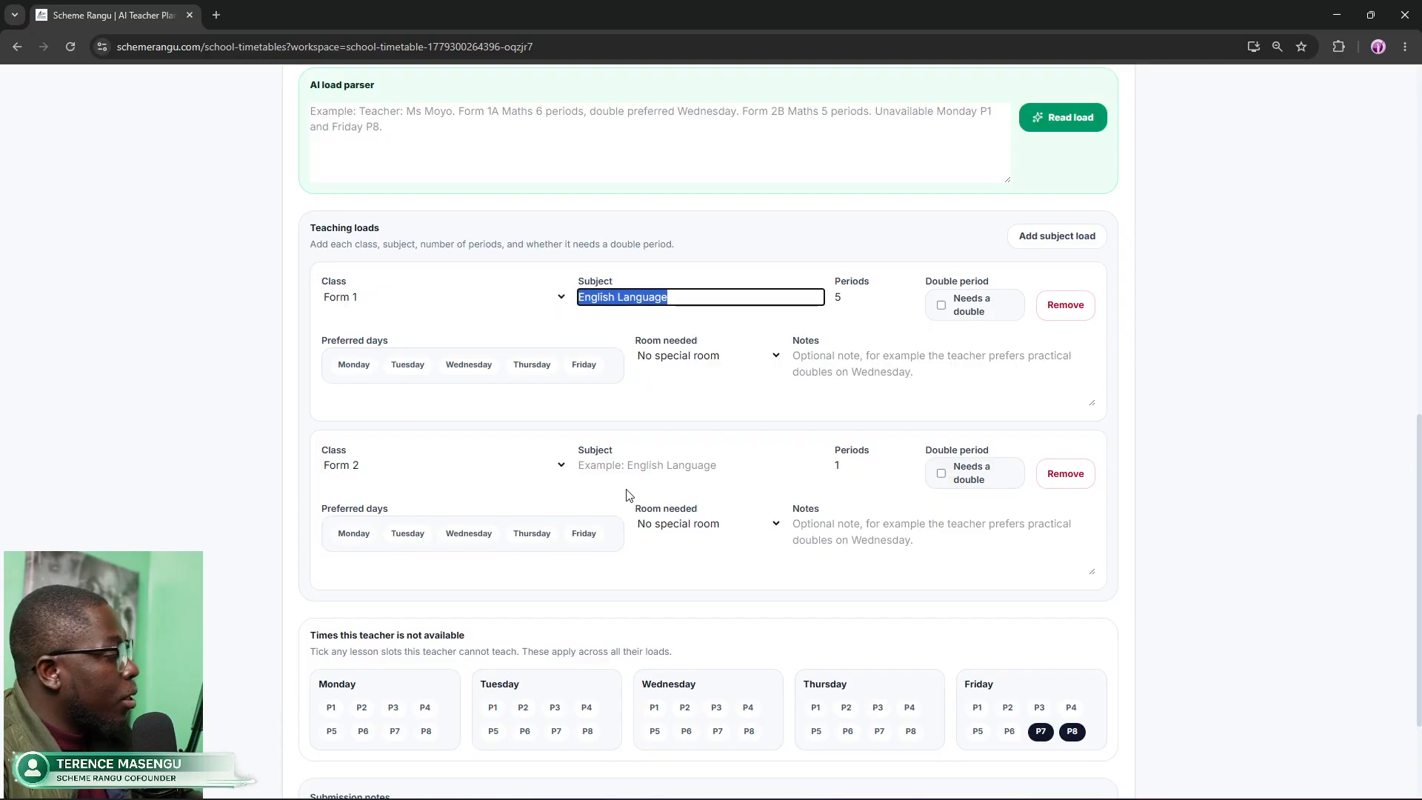
click(647, 468)
text(English Language)
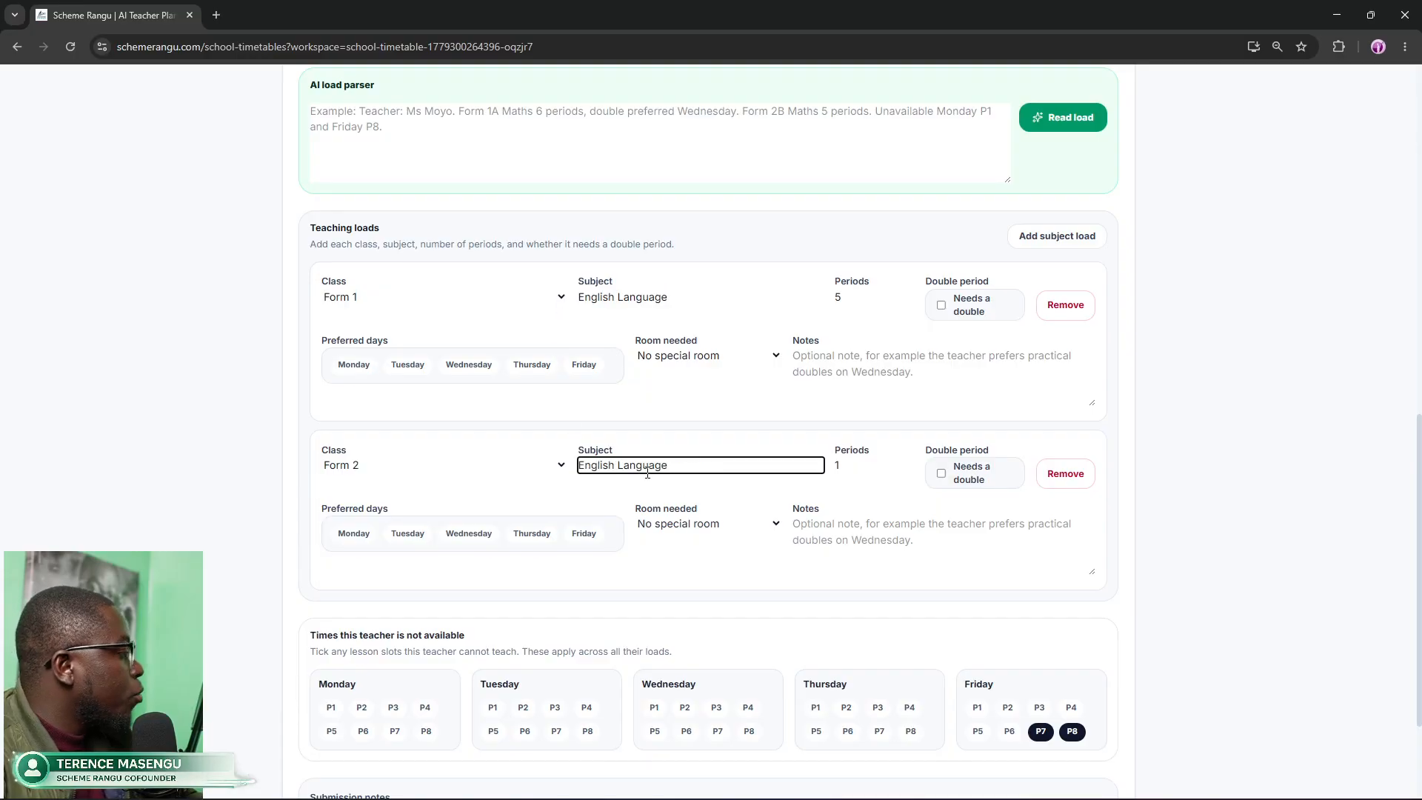
Step: Set the Form 2 load's periods to 5
triple_click(909, 463)
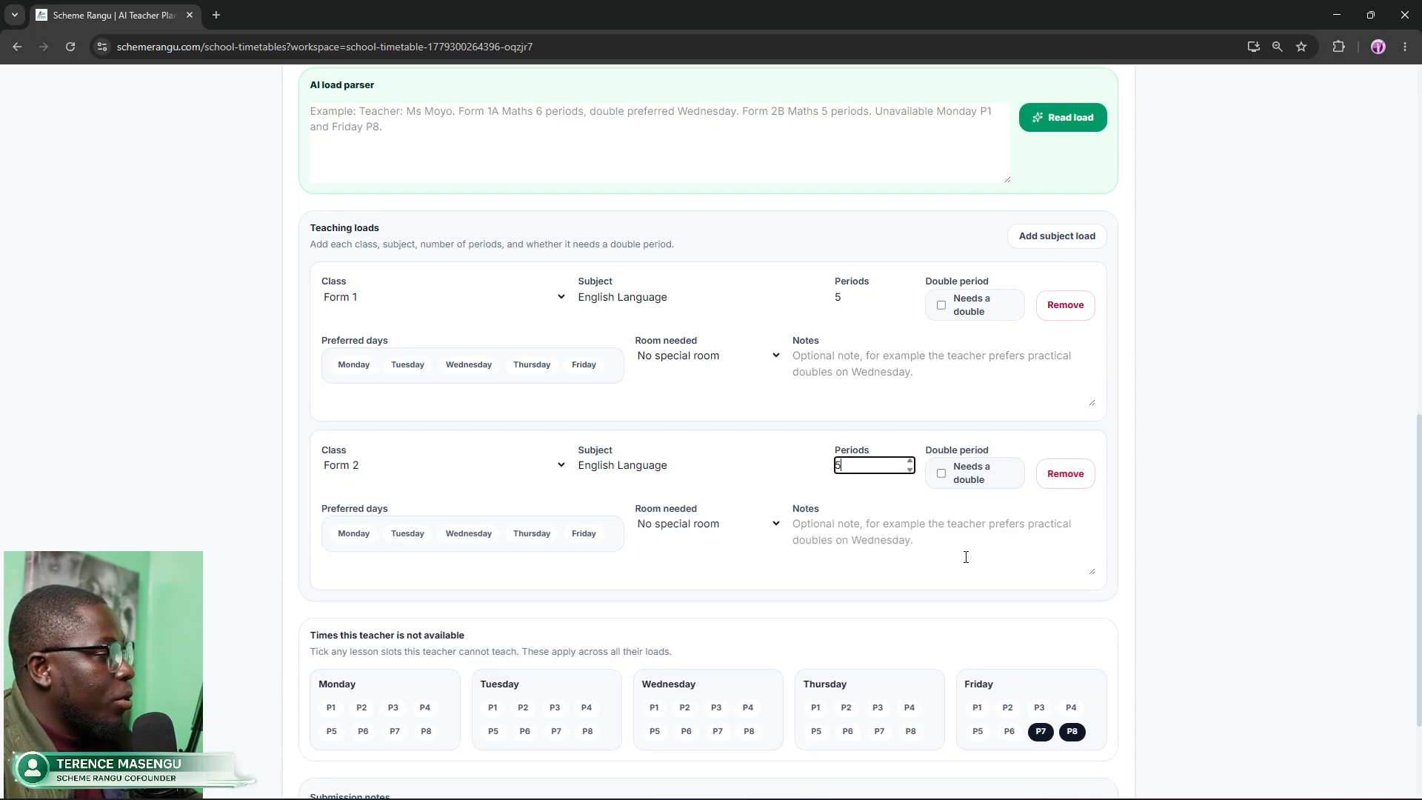
scroll(966, 557, down, 2)
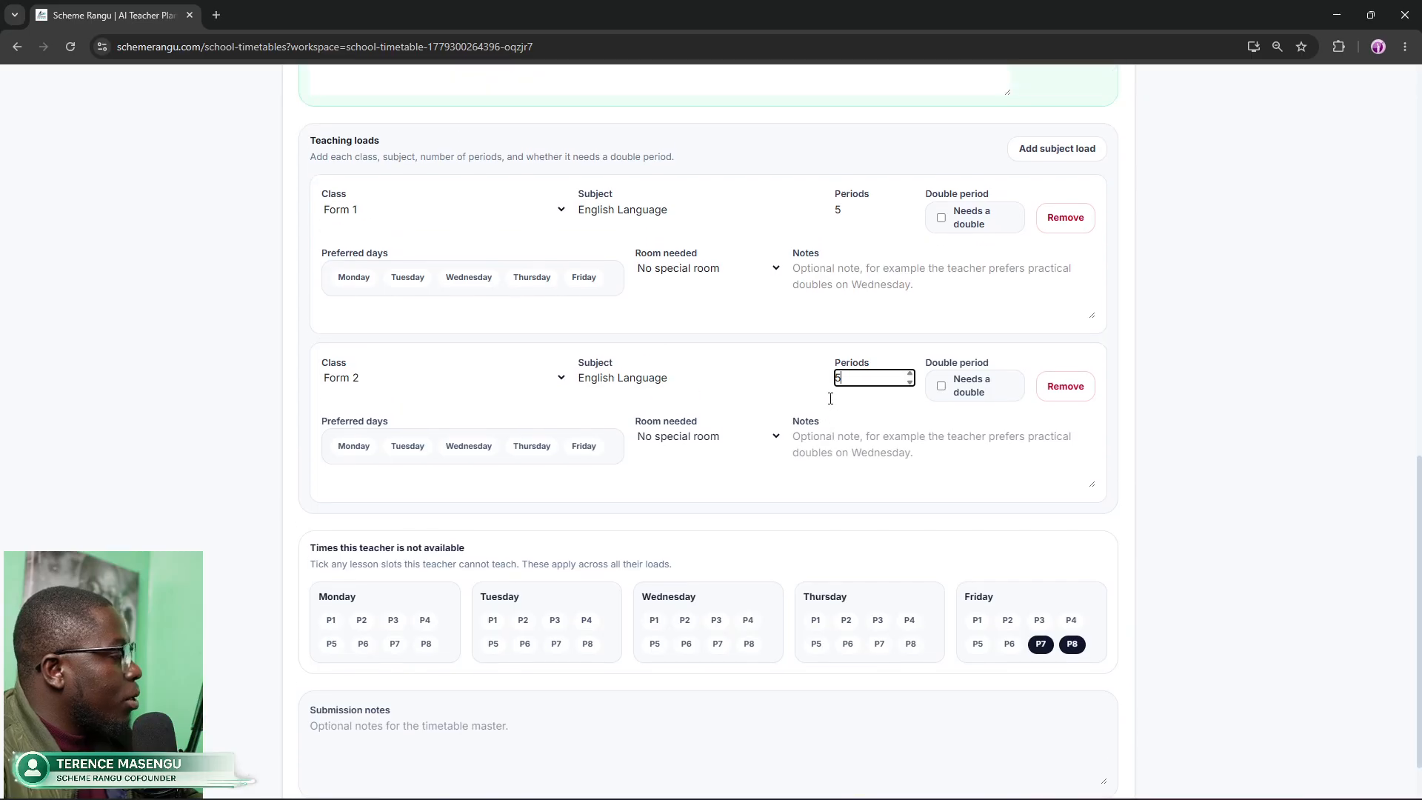
scroll(836, 393, up, 1)
scroll(851, 388, up, 2)
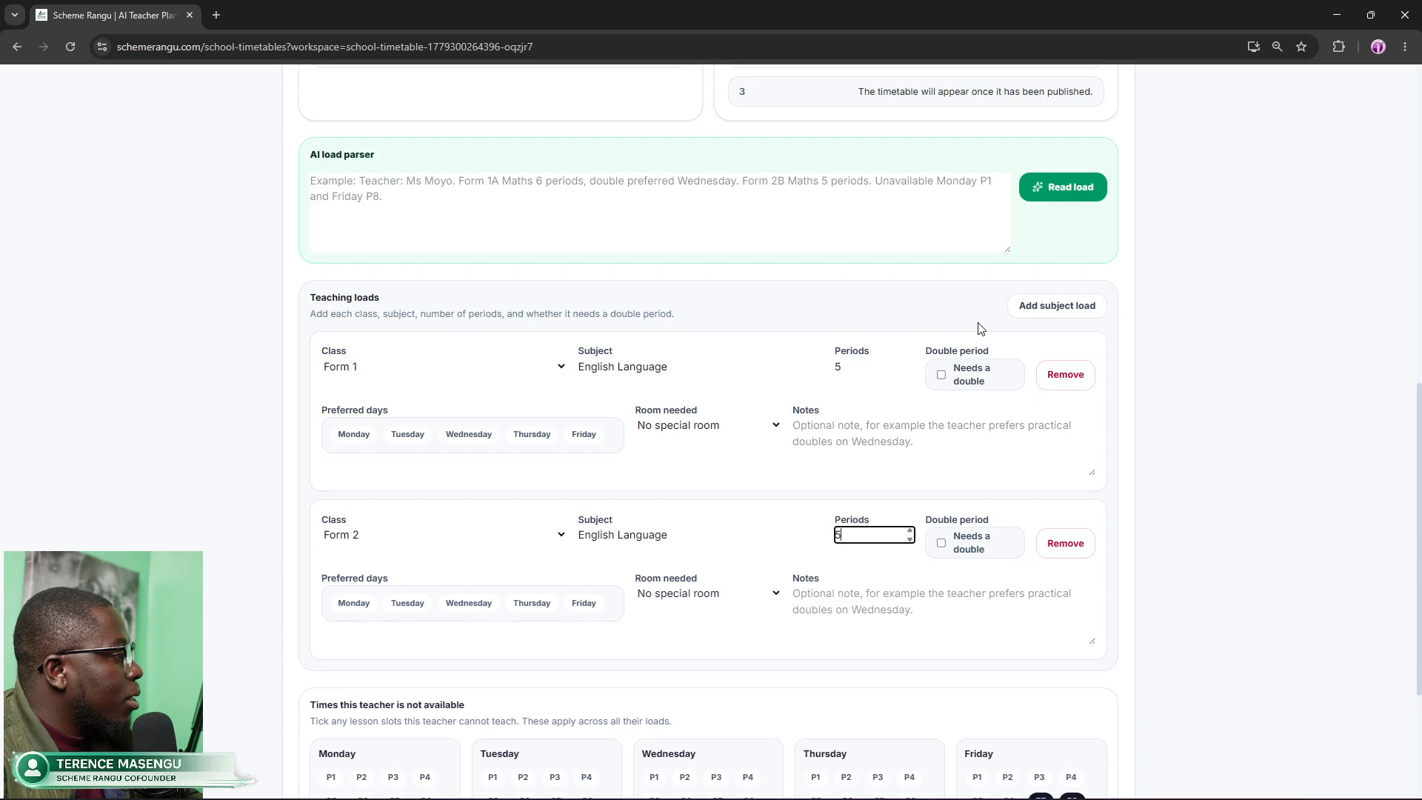
scroll(976, 333, down, 1)
scroll(946, 446, down, 2)
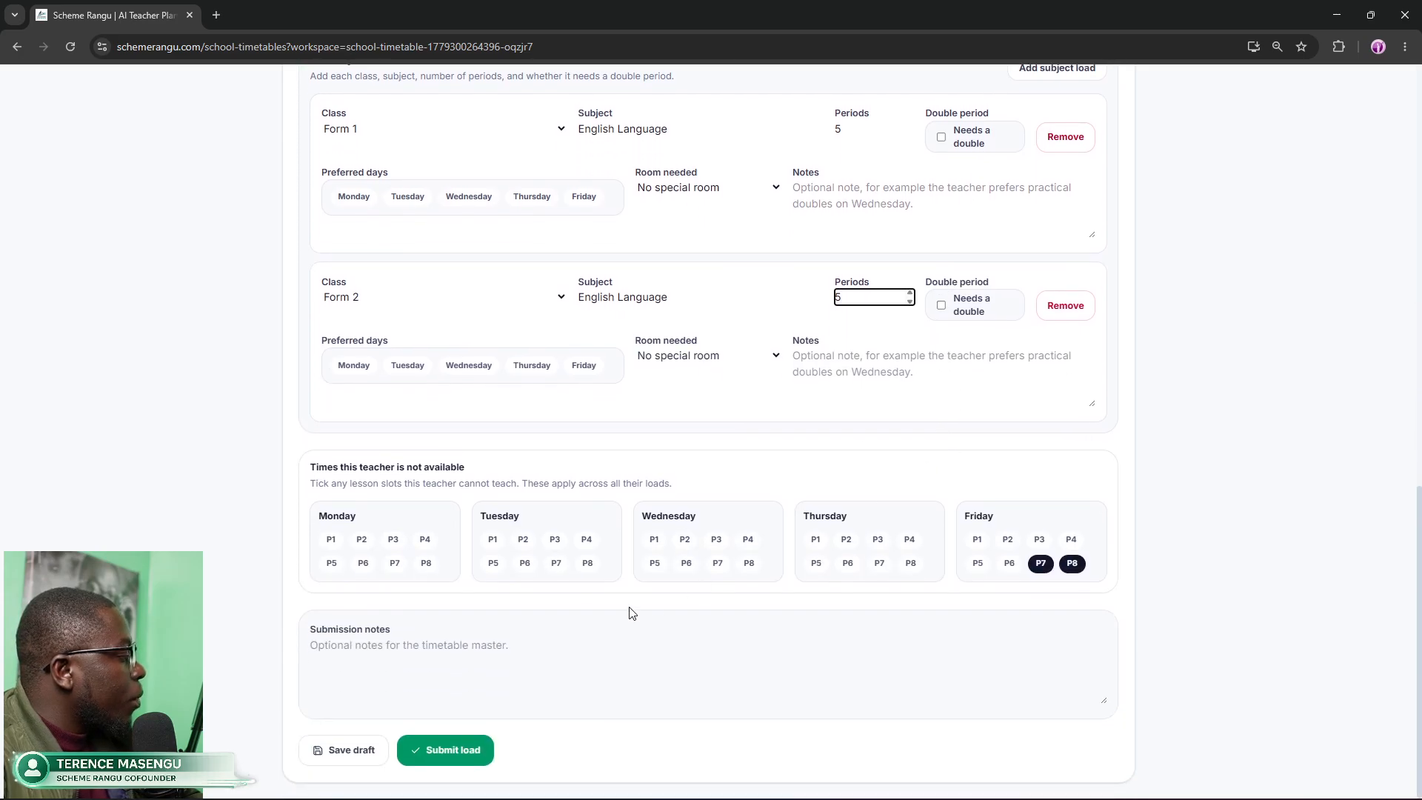
scroll(425, 750, up, 1)
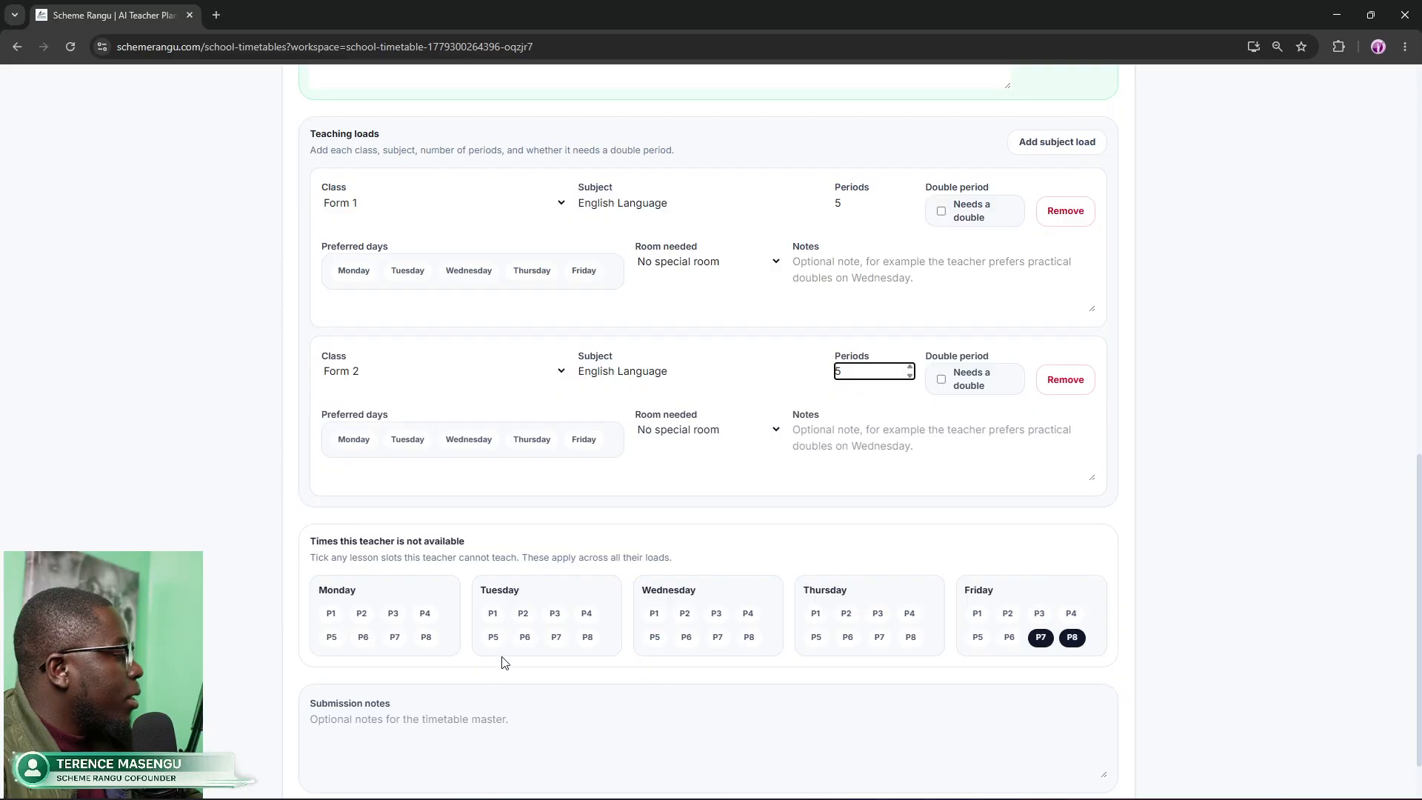
scroll(503, 662, down, 1)
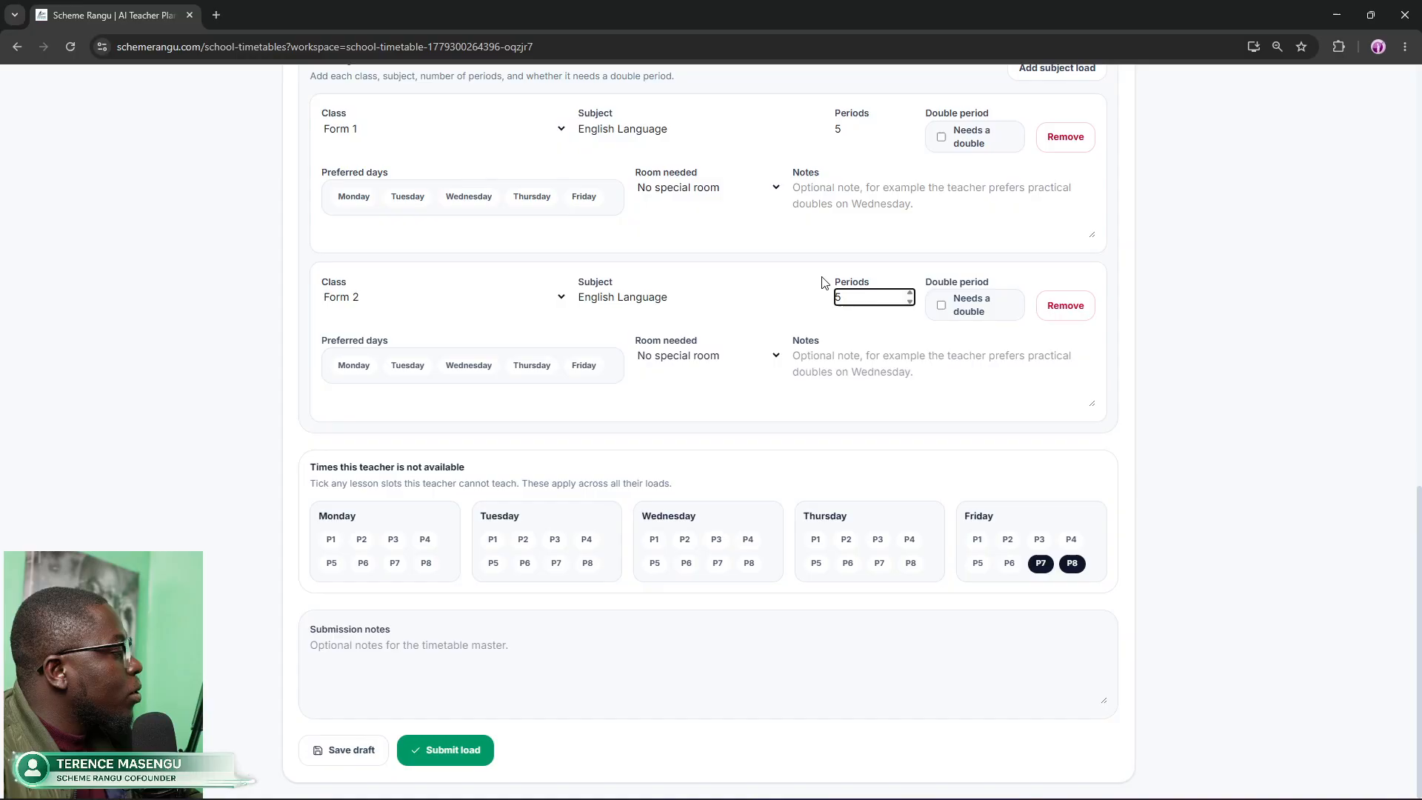
Step: Remove both the Form 2 and Form 1 English Language loads
scroll(822, 281, up, 3)
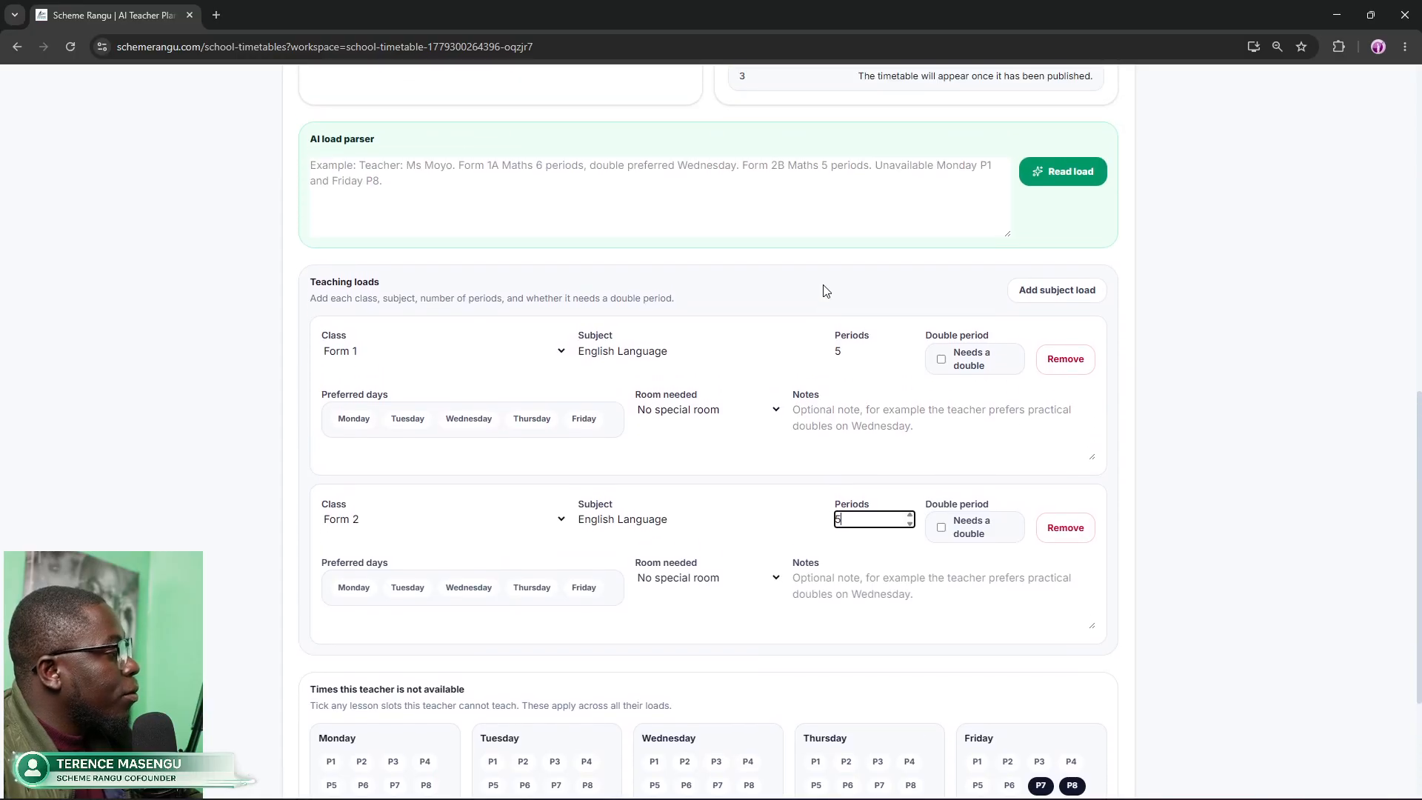
click(1057, 530)
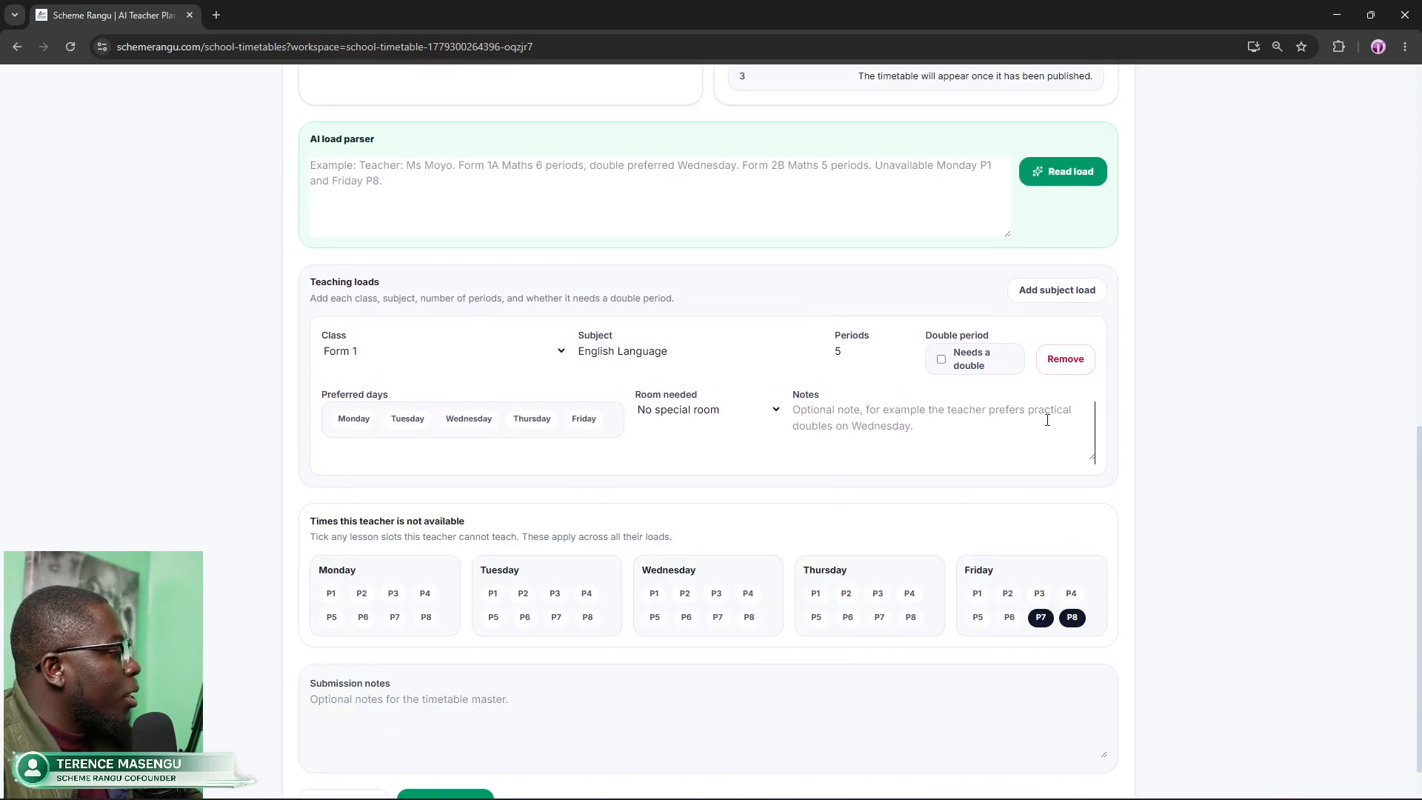
click(1059, 361)
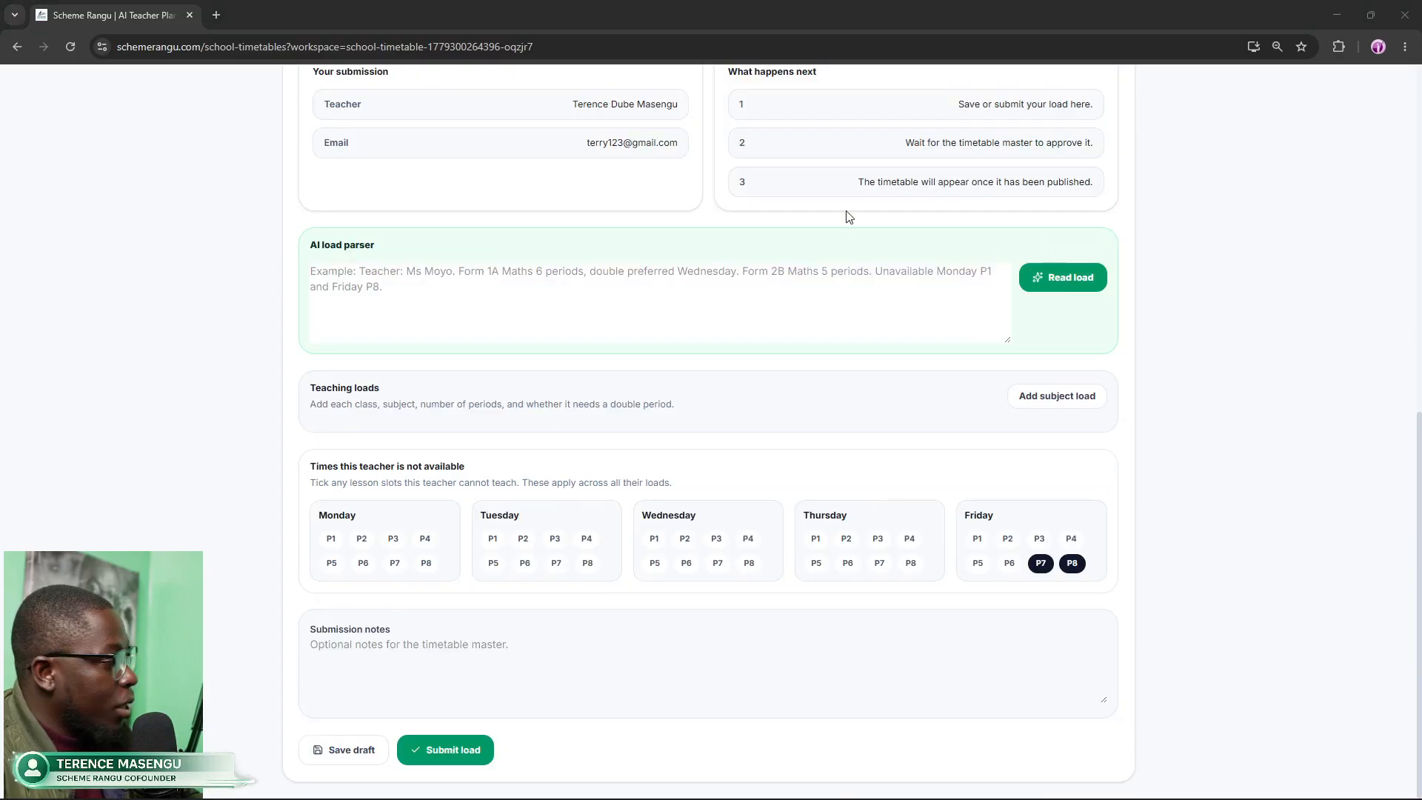
Step: Paste the four-line load description into the AI load parser and unmark Friday P7 and P8
click(392, 274)
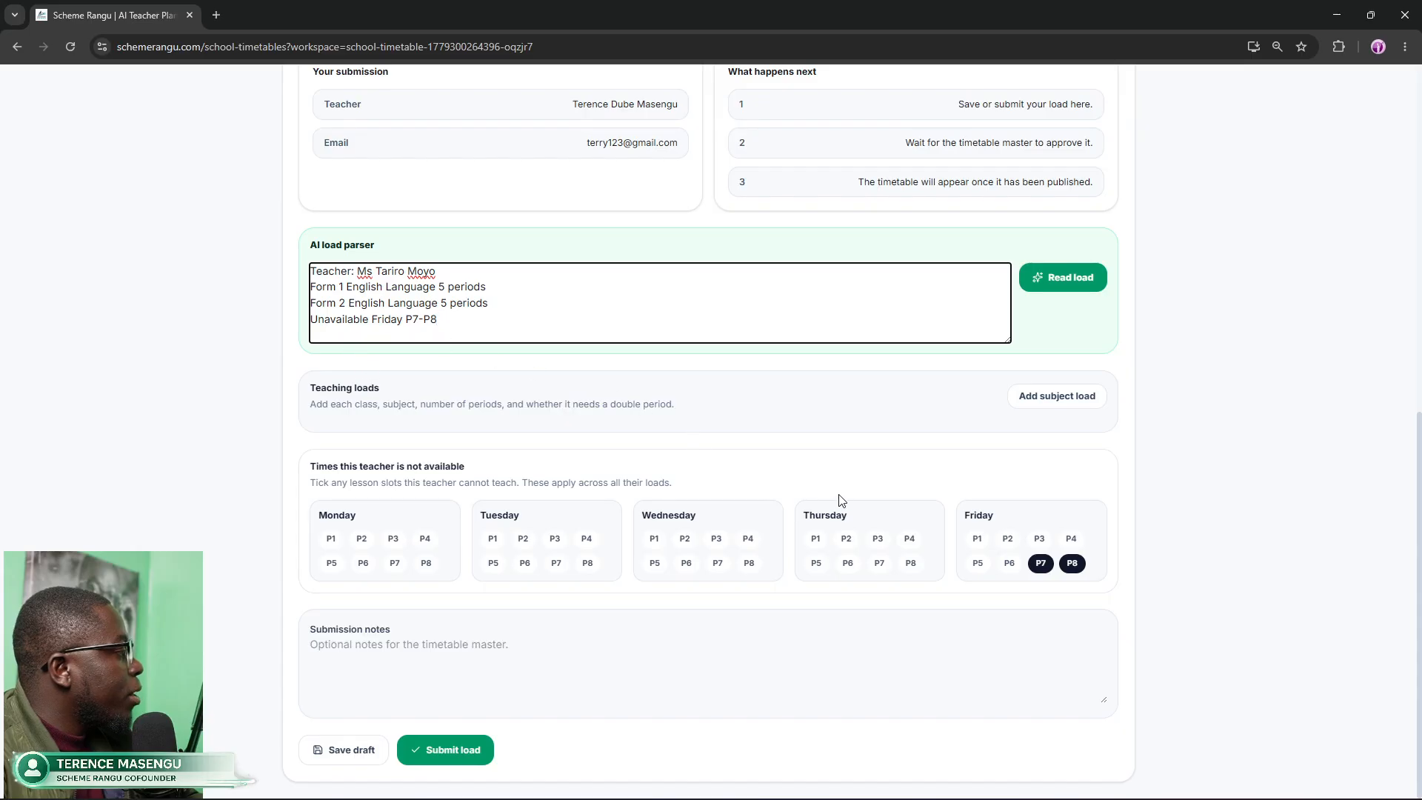
click(1040, 564)
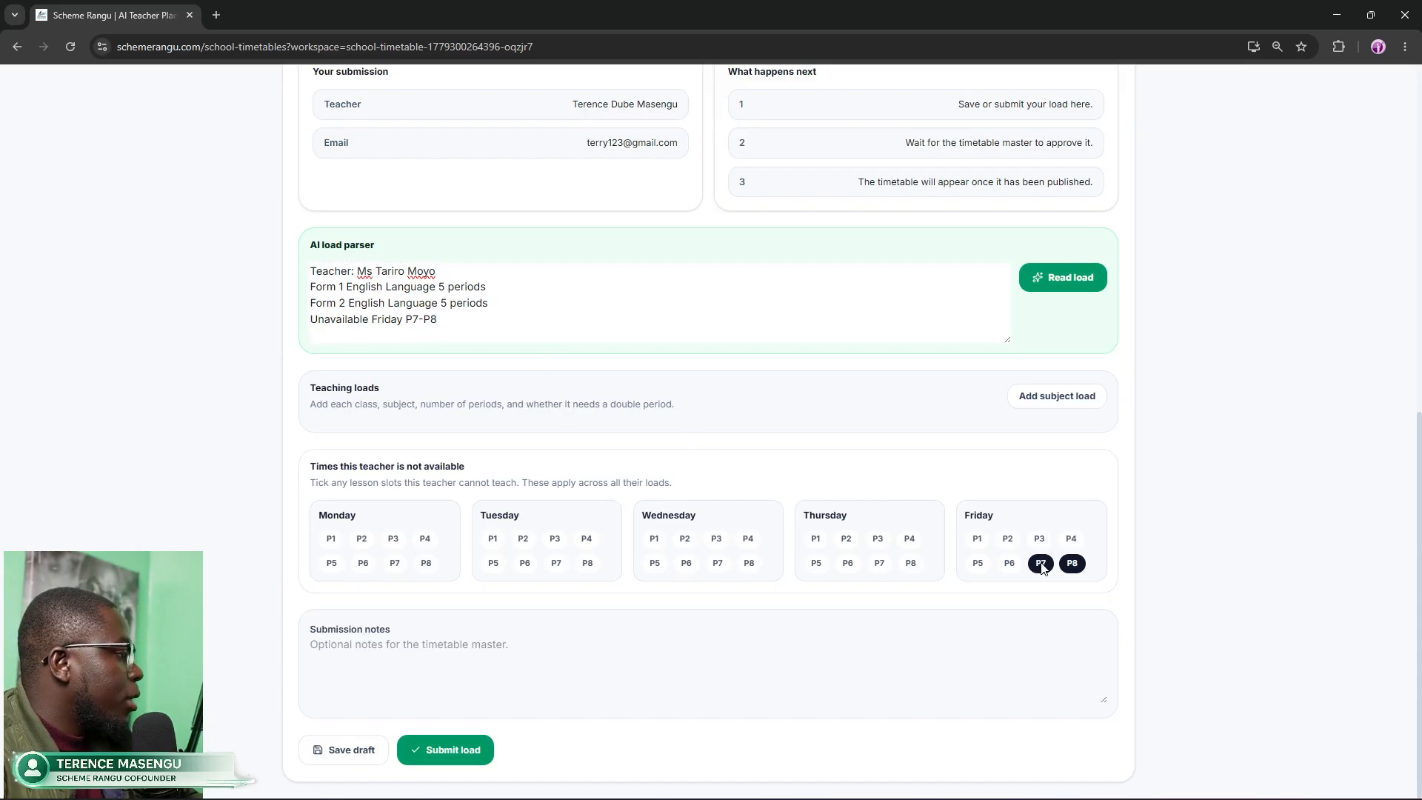
click(1071, 565)
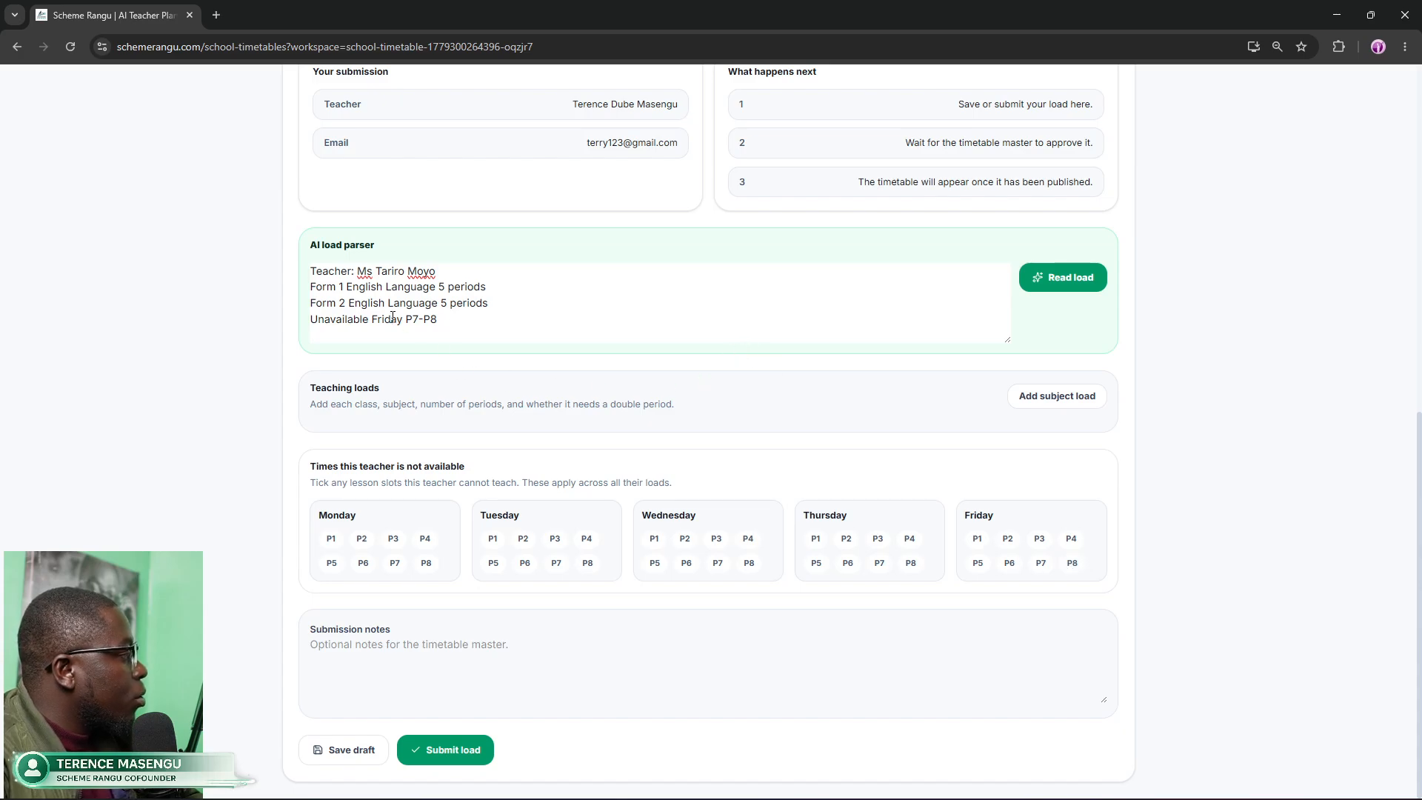
drag(443, 320, 298, 266)
click(892, 289)
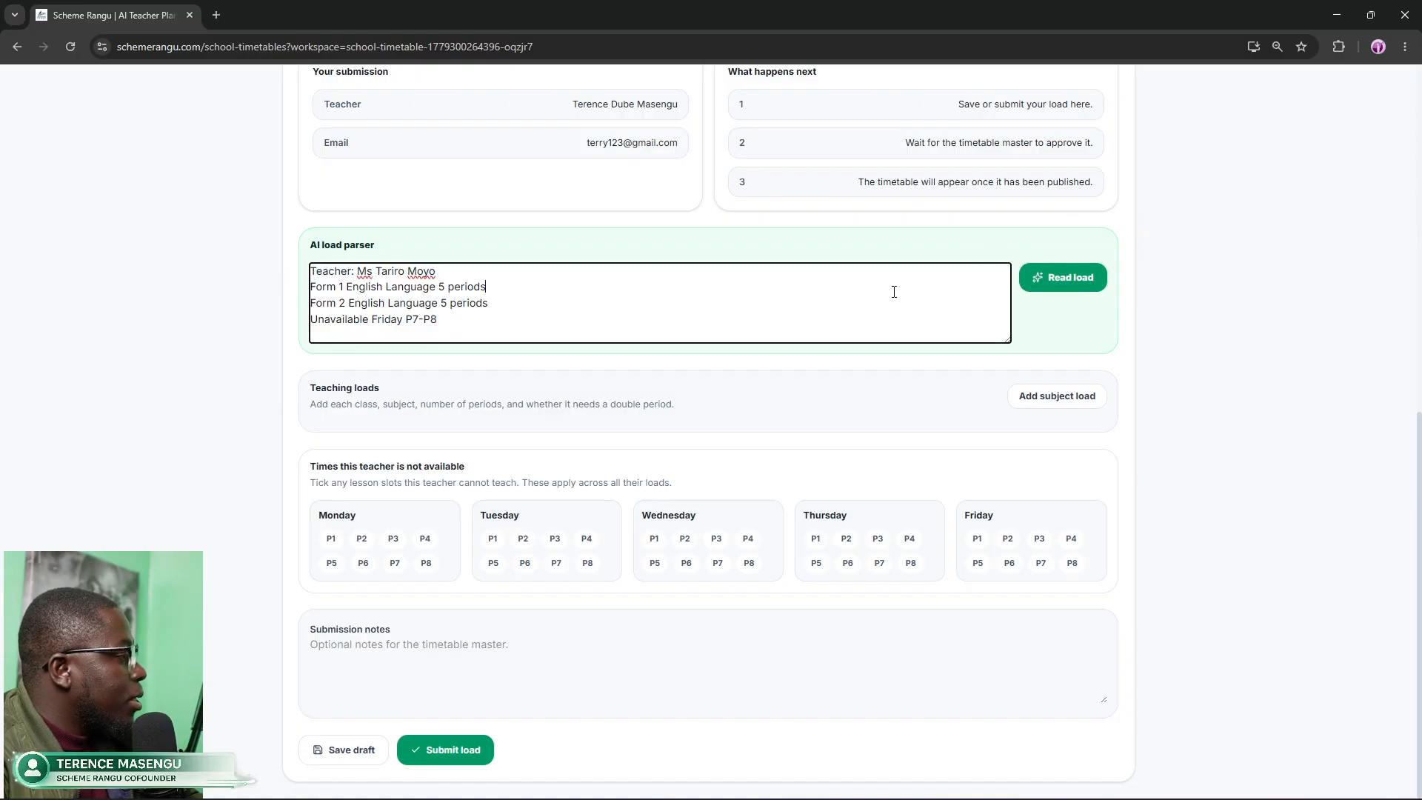
Step: Parse the description with Read load and apply the Form 1 and Form 2 English Language loads, 5 periods each
click(1048, 278)
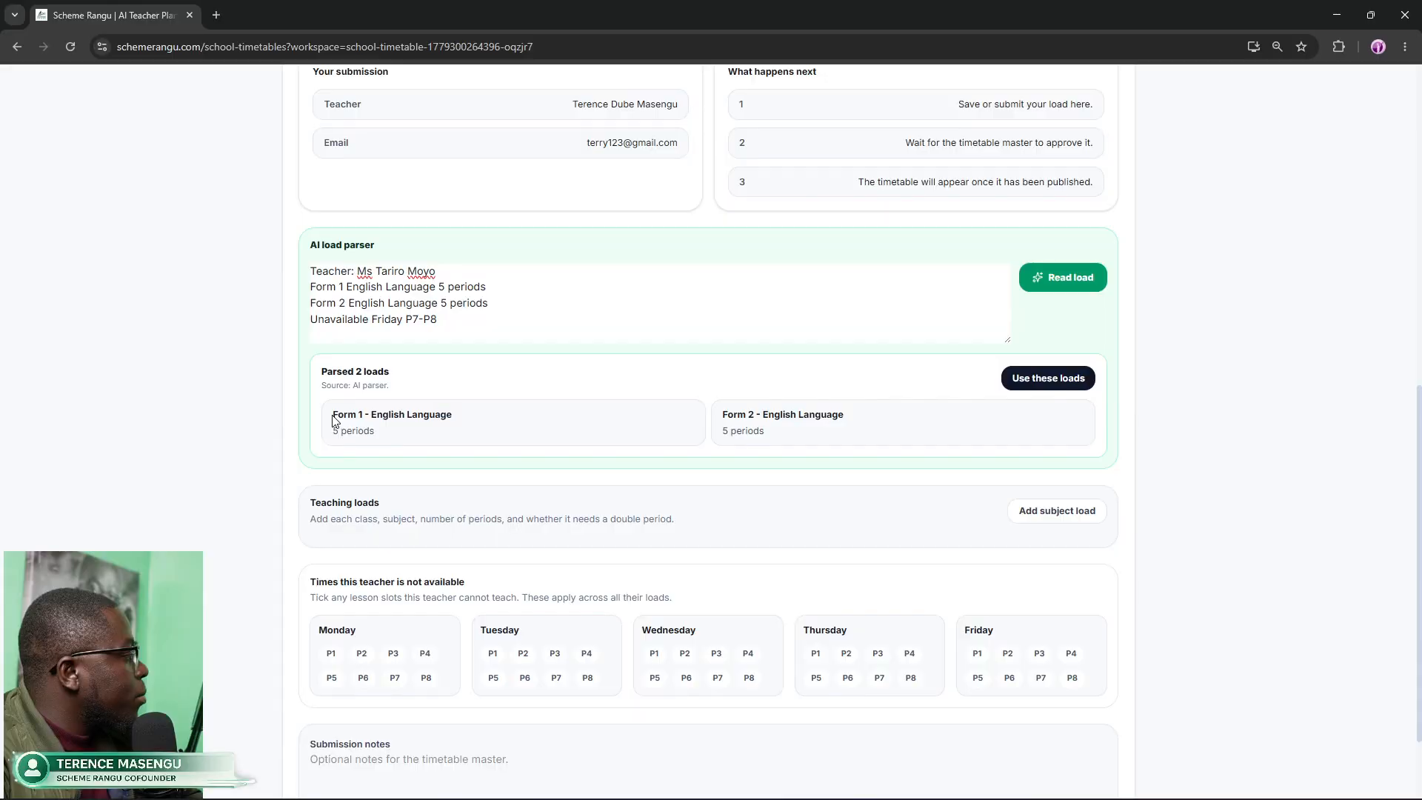
drag(334, 420, 449, 413)
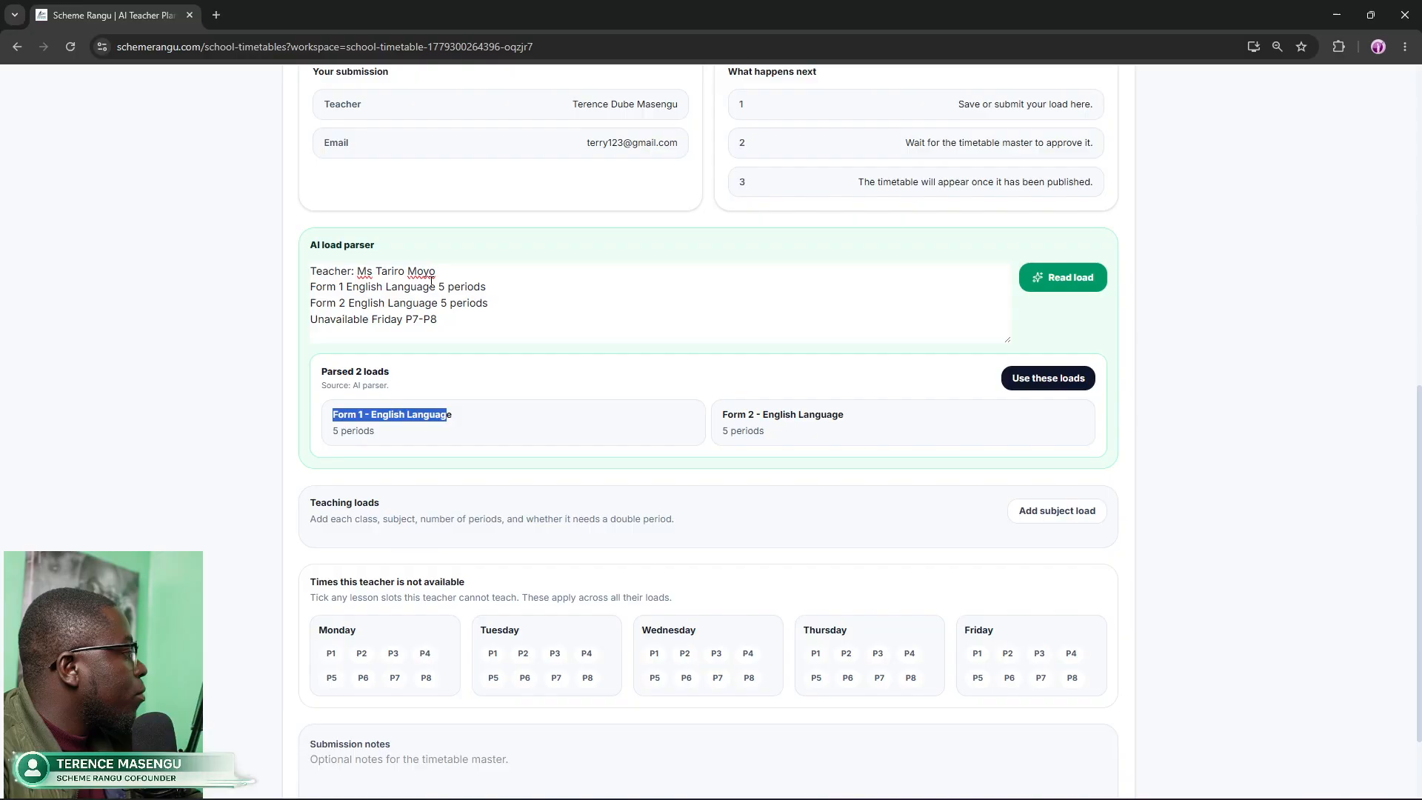
click(850, 437)
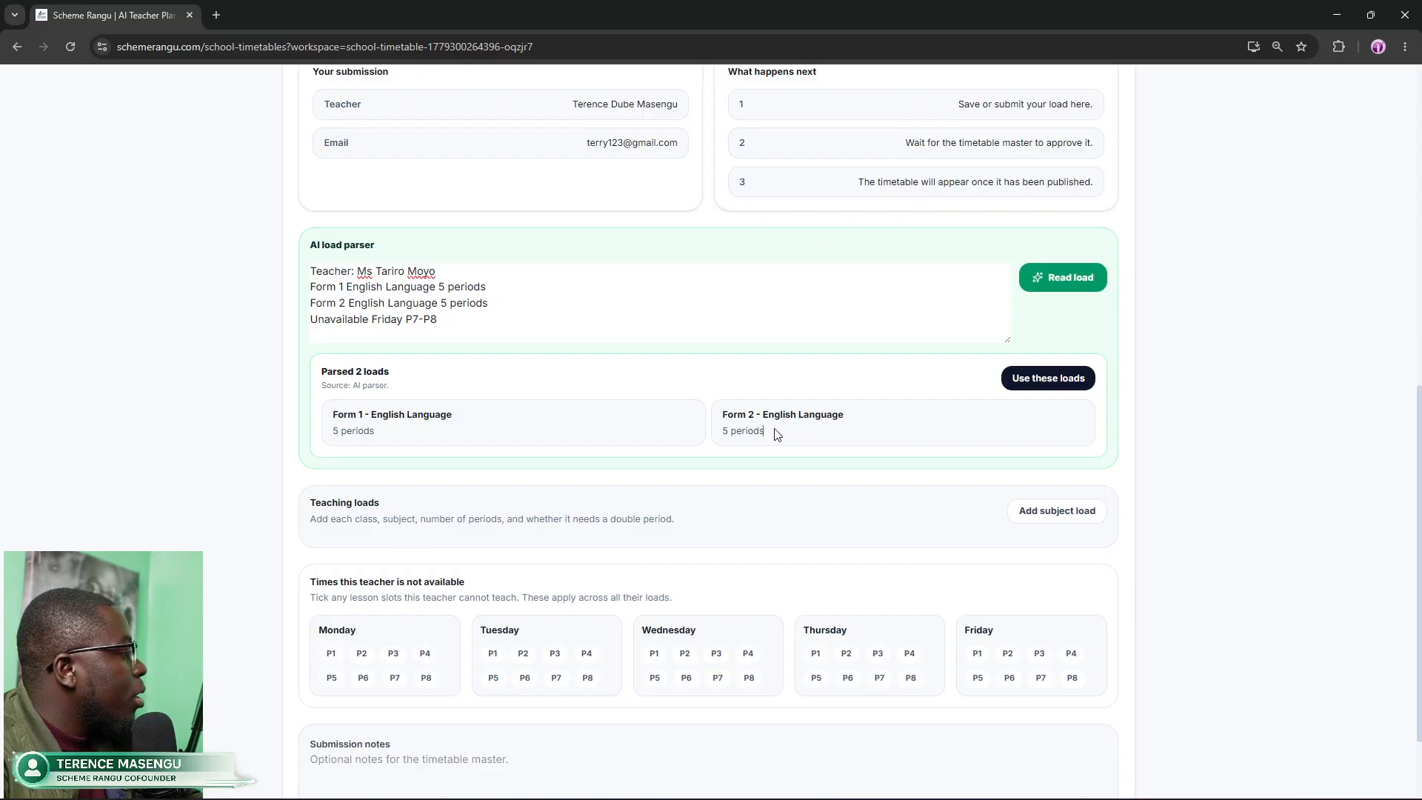
click(721, 433)
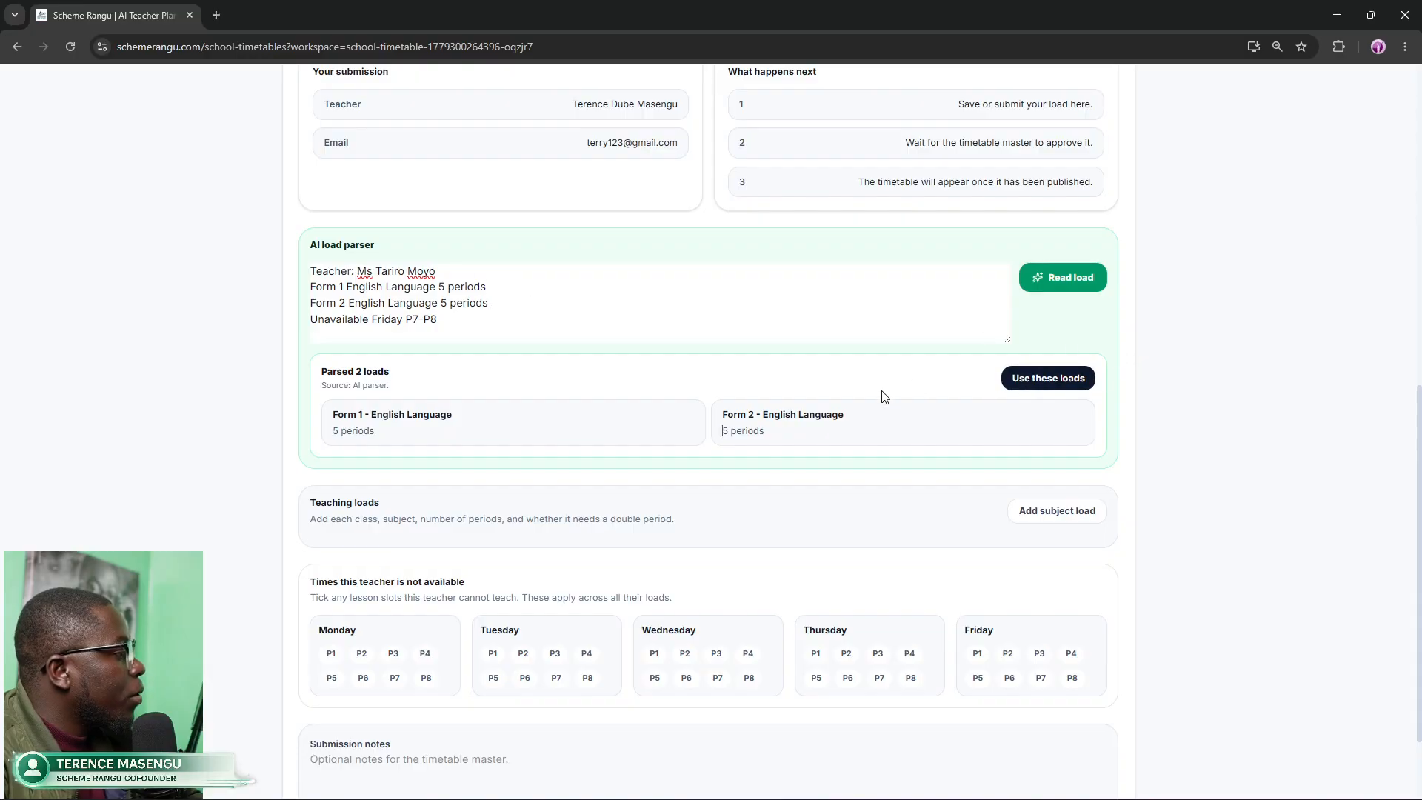
click(1032, 382)
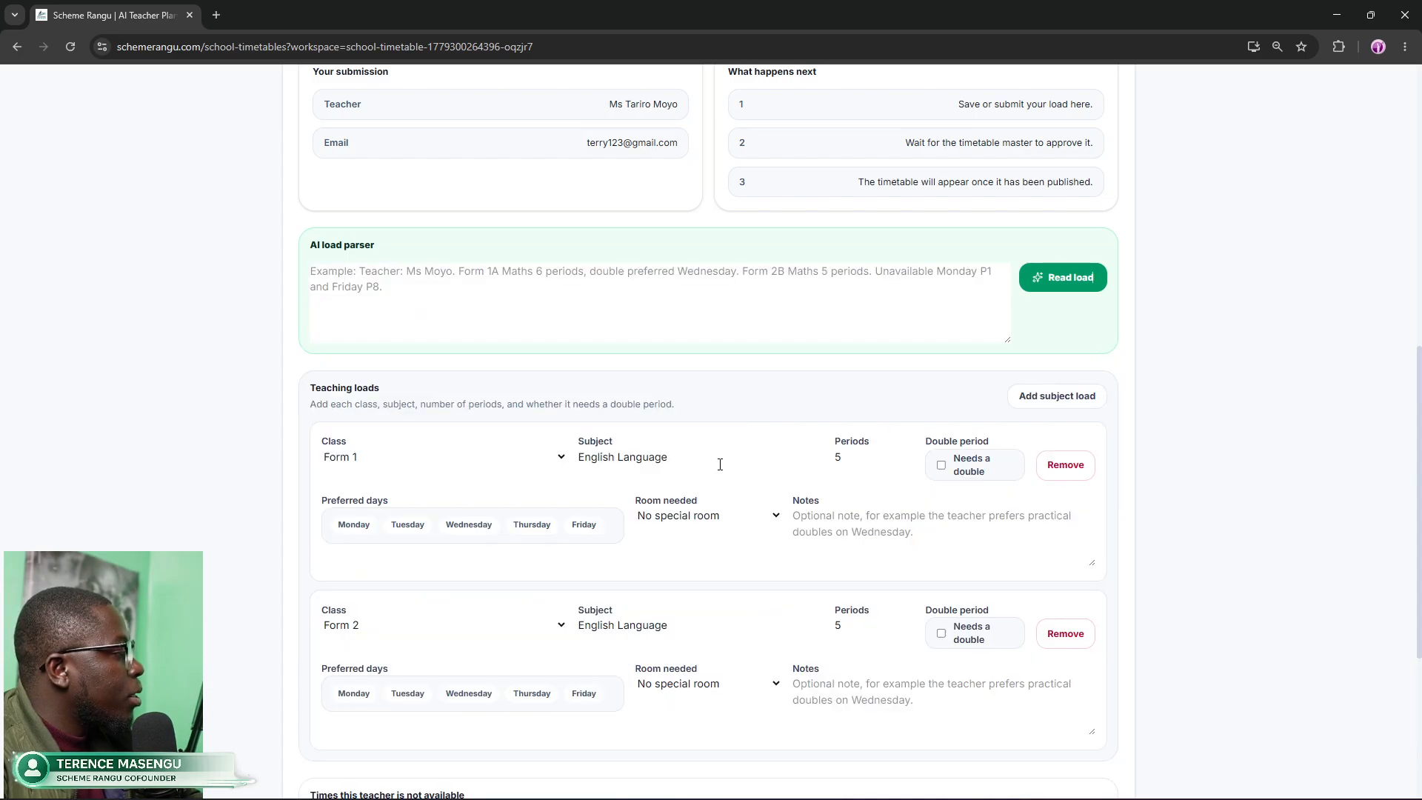
Step: Submit the teacher's two English Language loads with Friday P7–P8 unavailable
scroll(722, 467, down, 2)
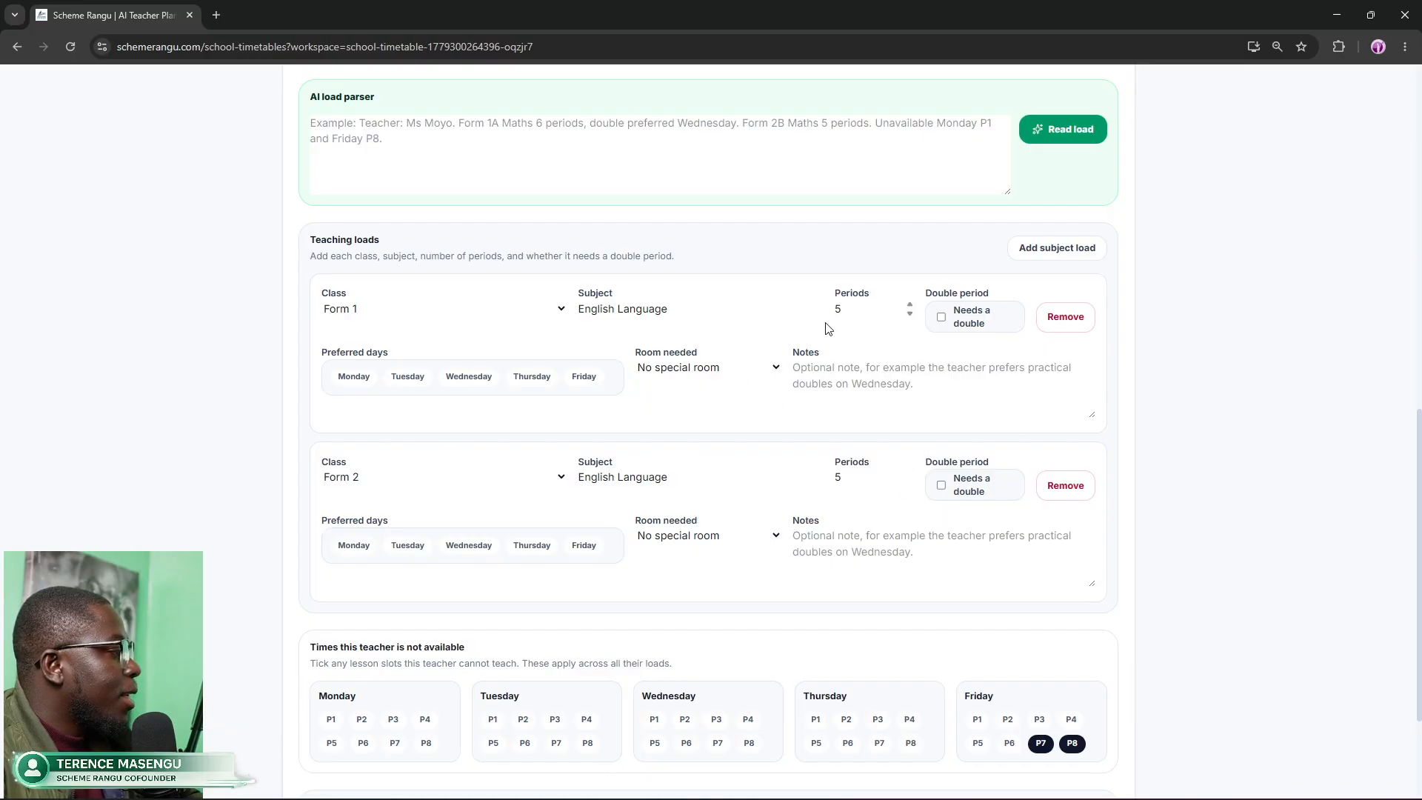
scroll(921, 502, down, 1)
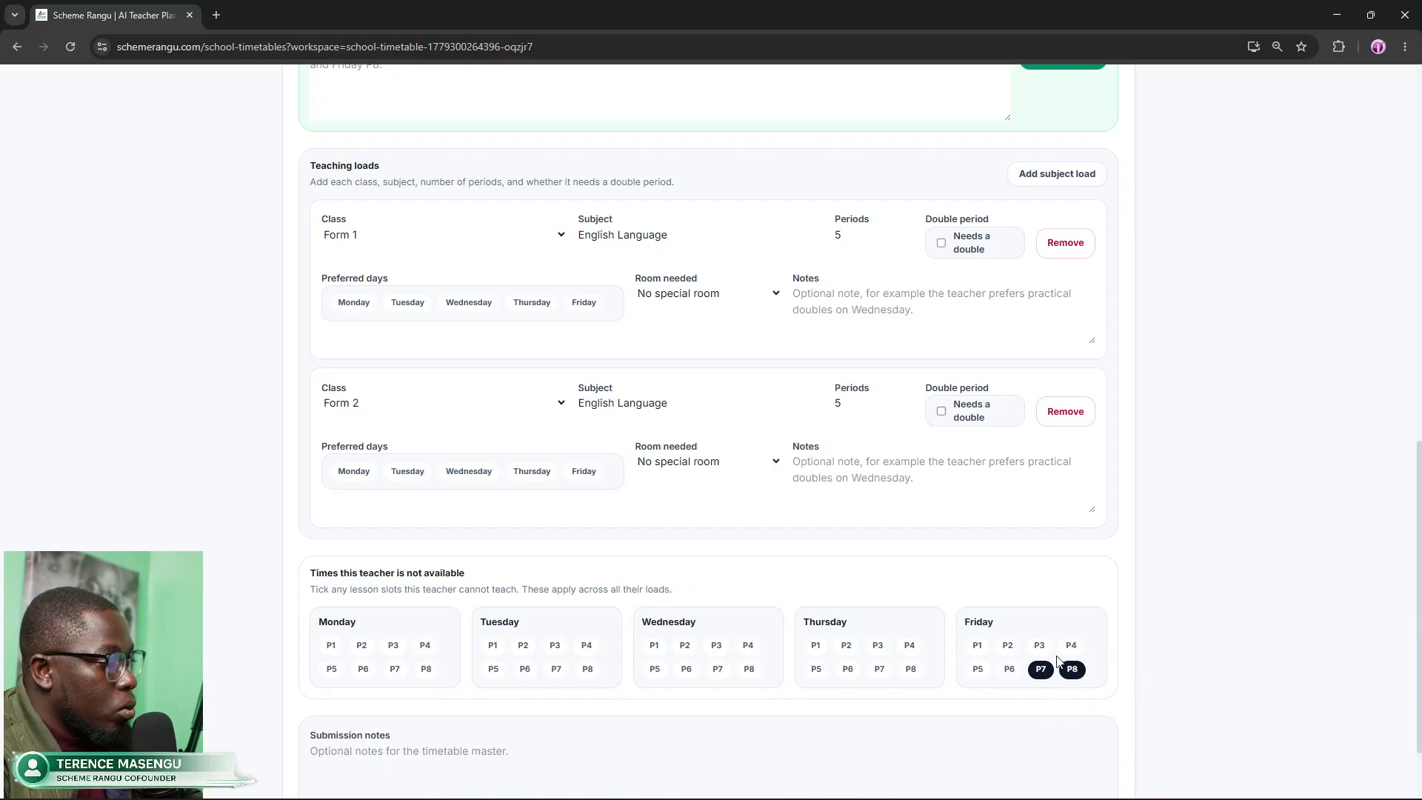
scroll(766, 516, down, 2)
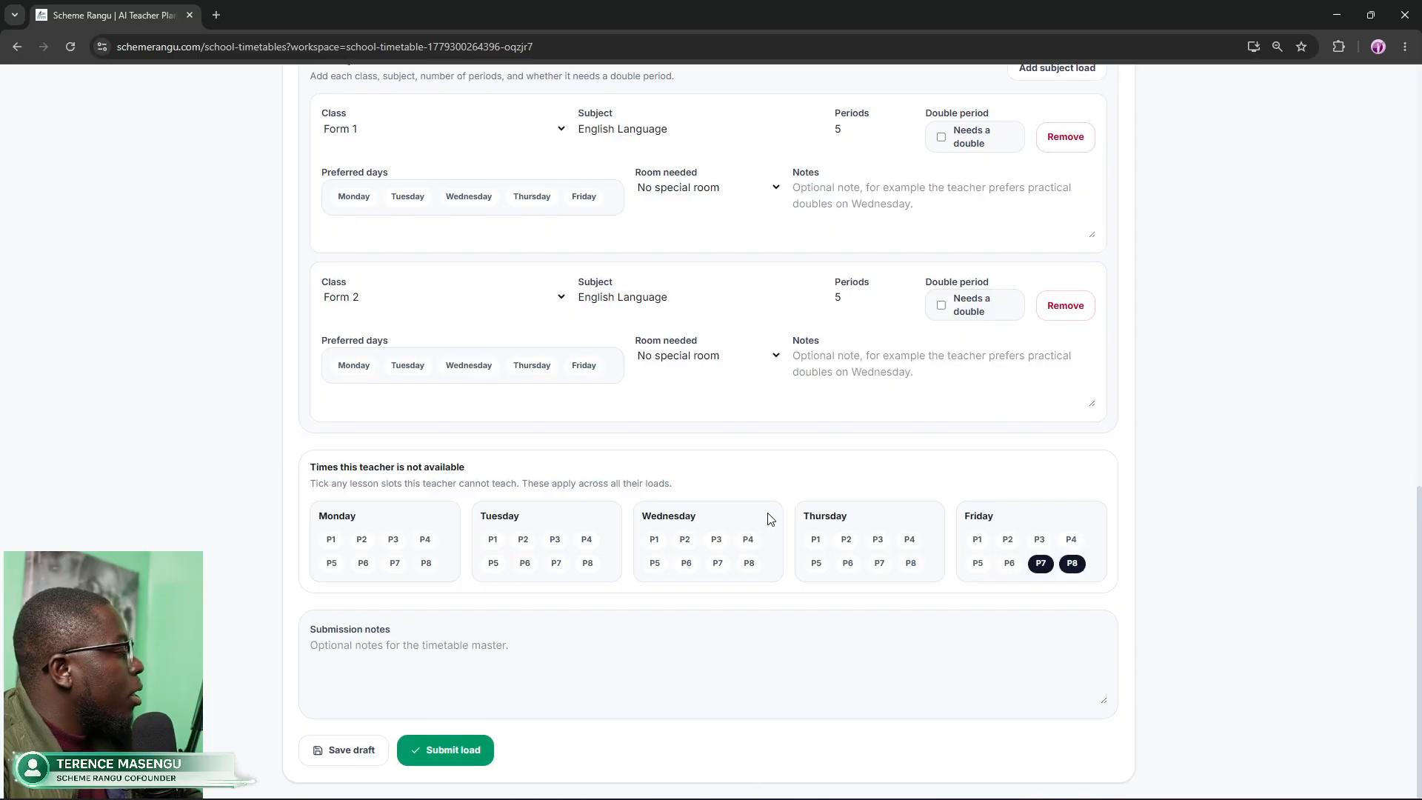
scroll(770, 519, up, 5)
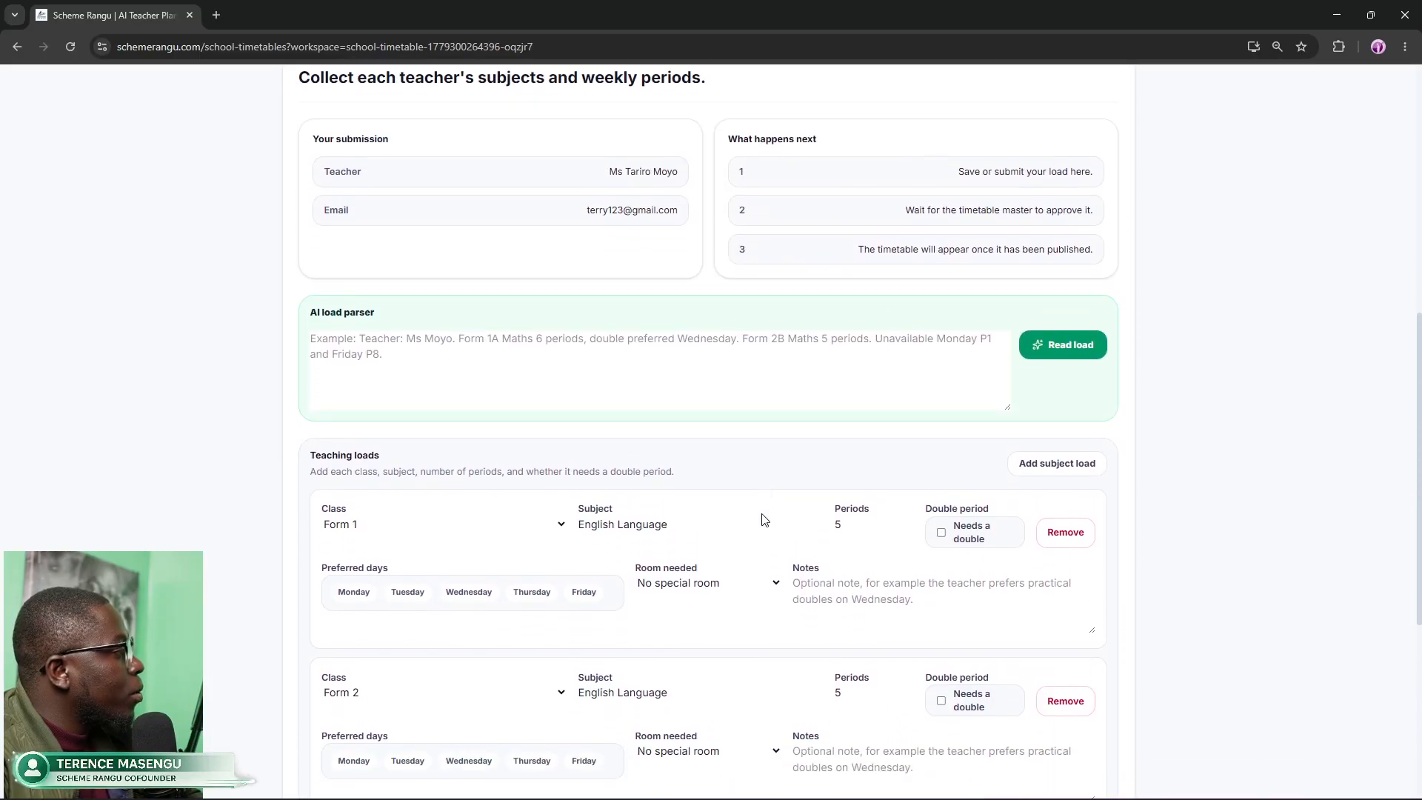
scroll(764, 519, down, 2)
scroll(762, 526, down, 1)
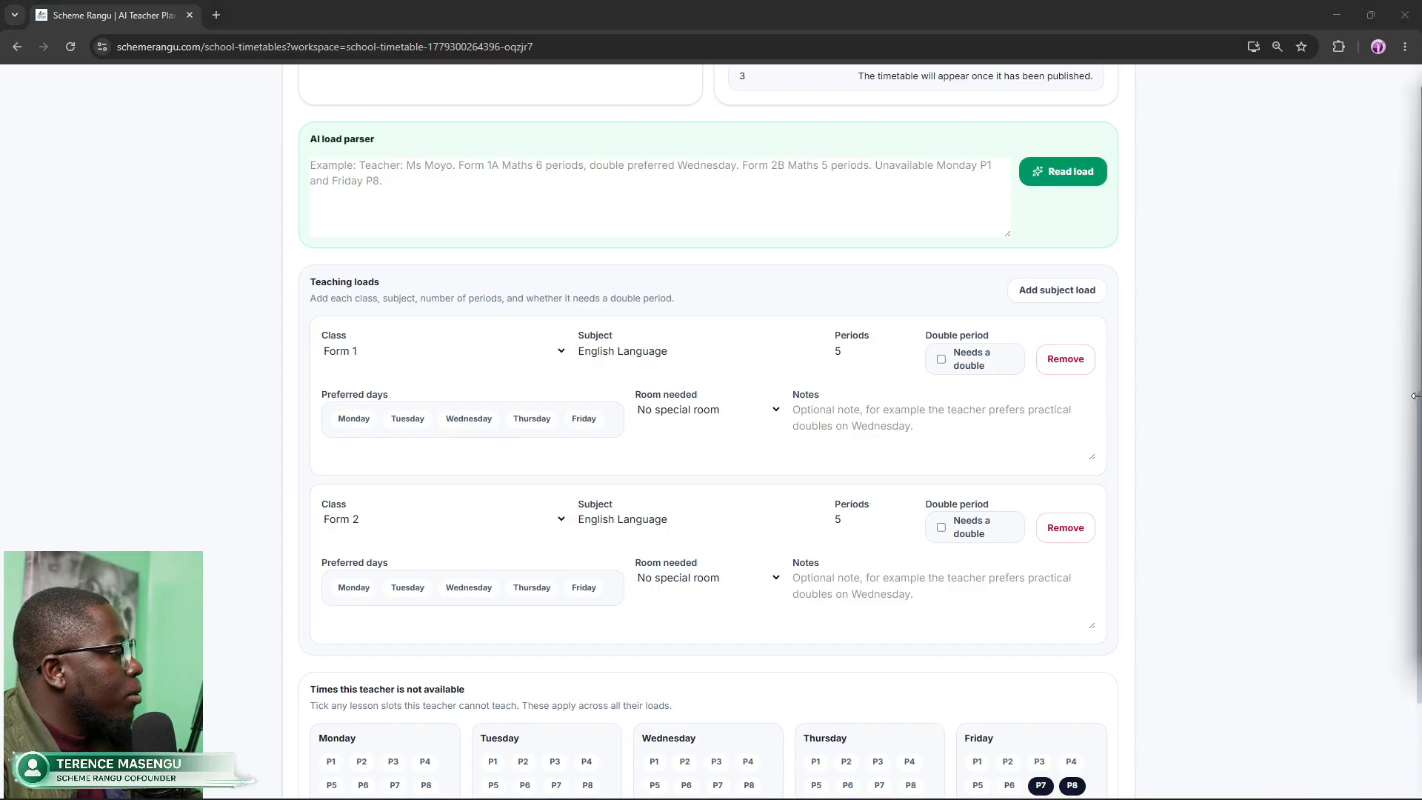
click(1353, 418)
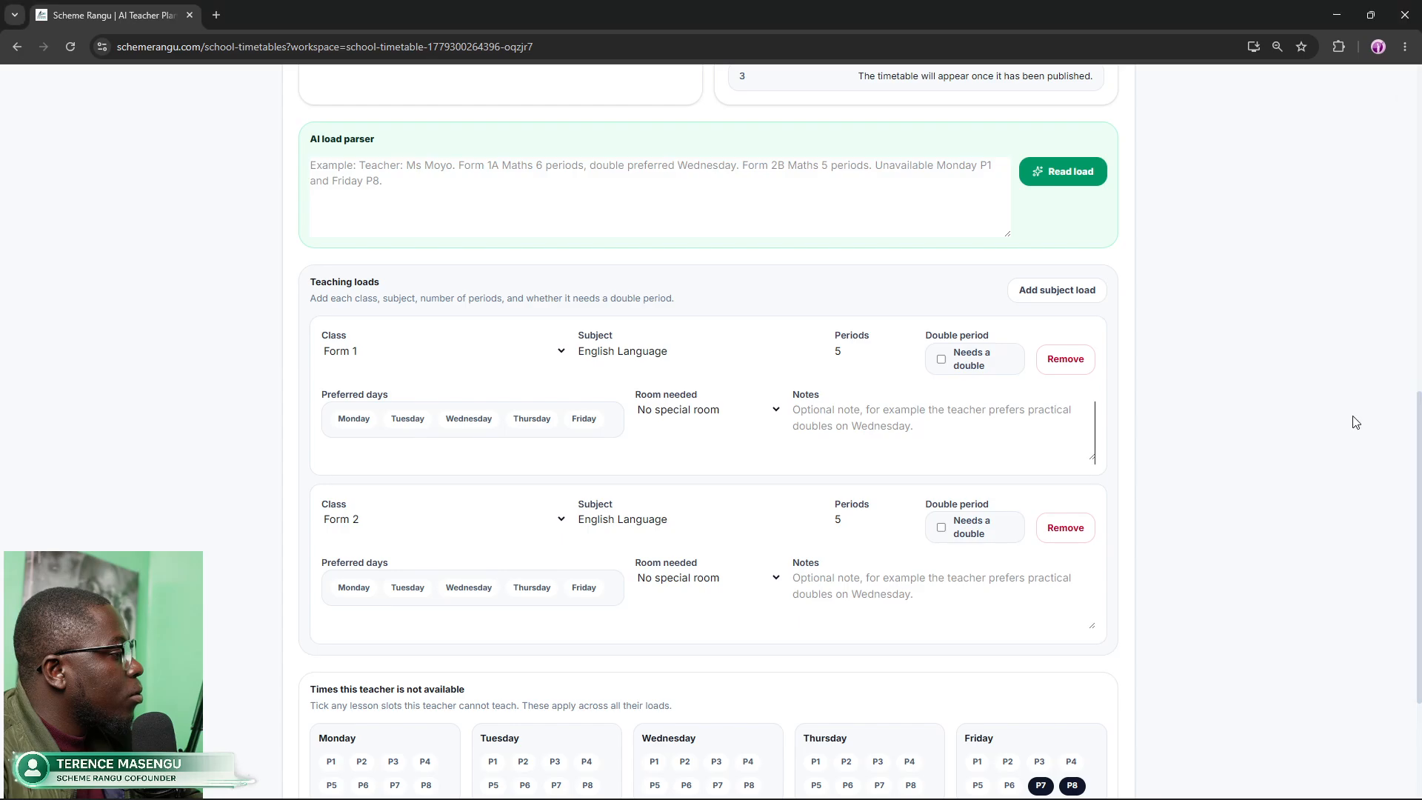
scroll(1416, 432, down, 3)
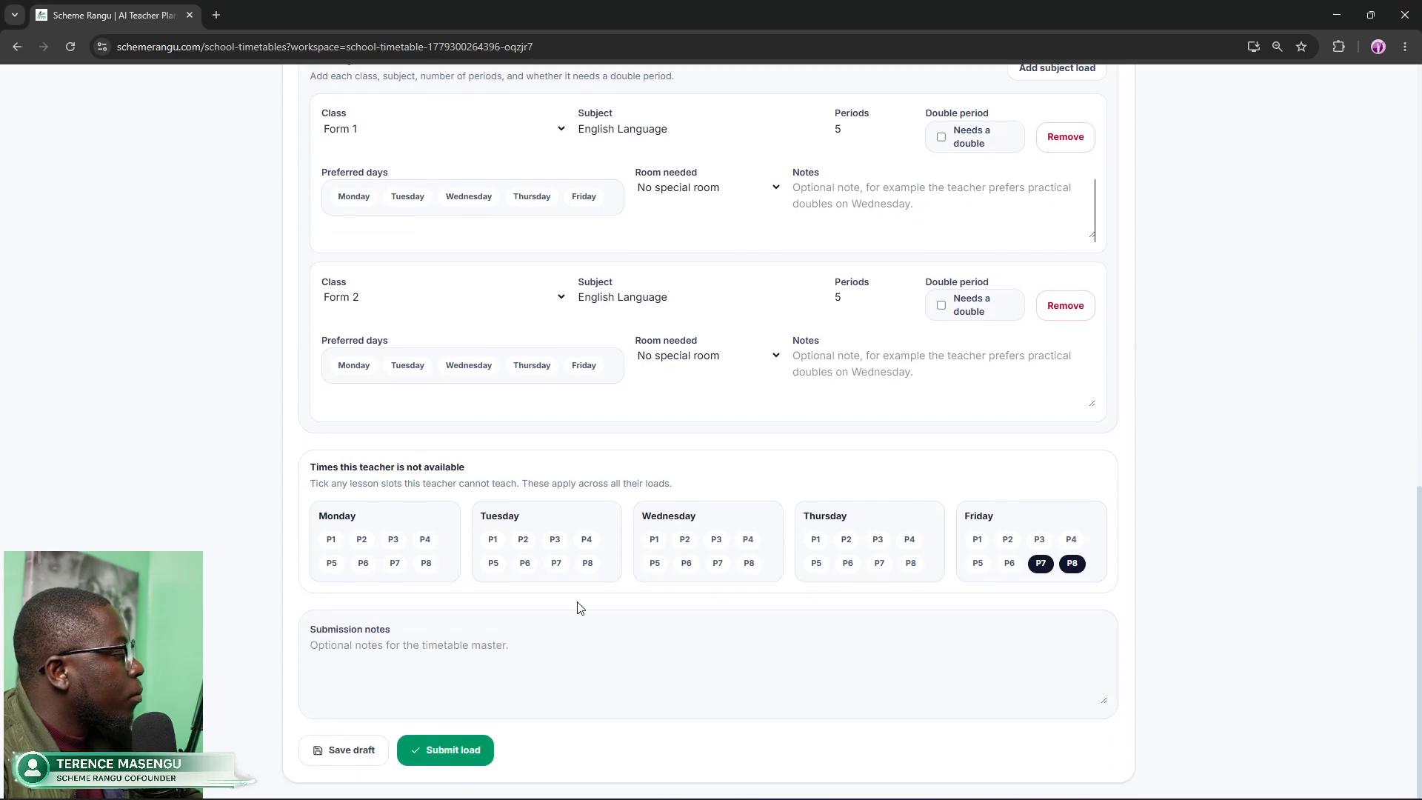
click(428, 749)
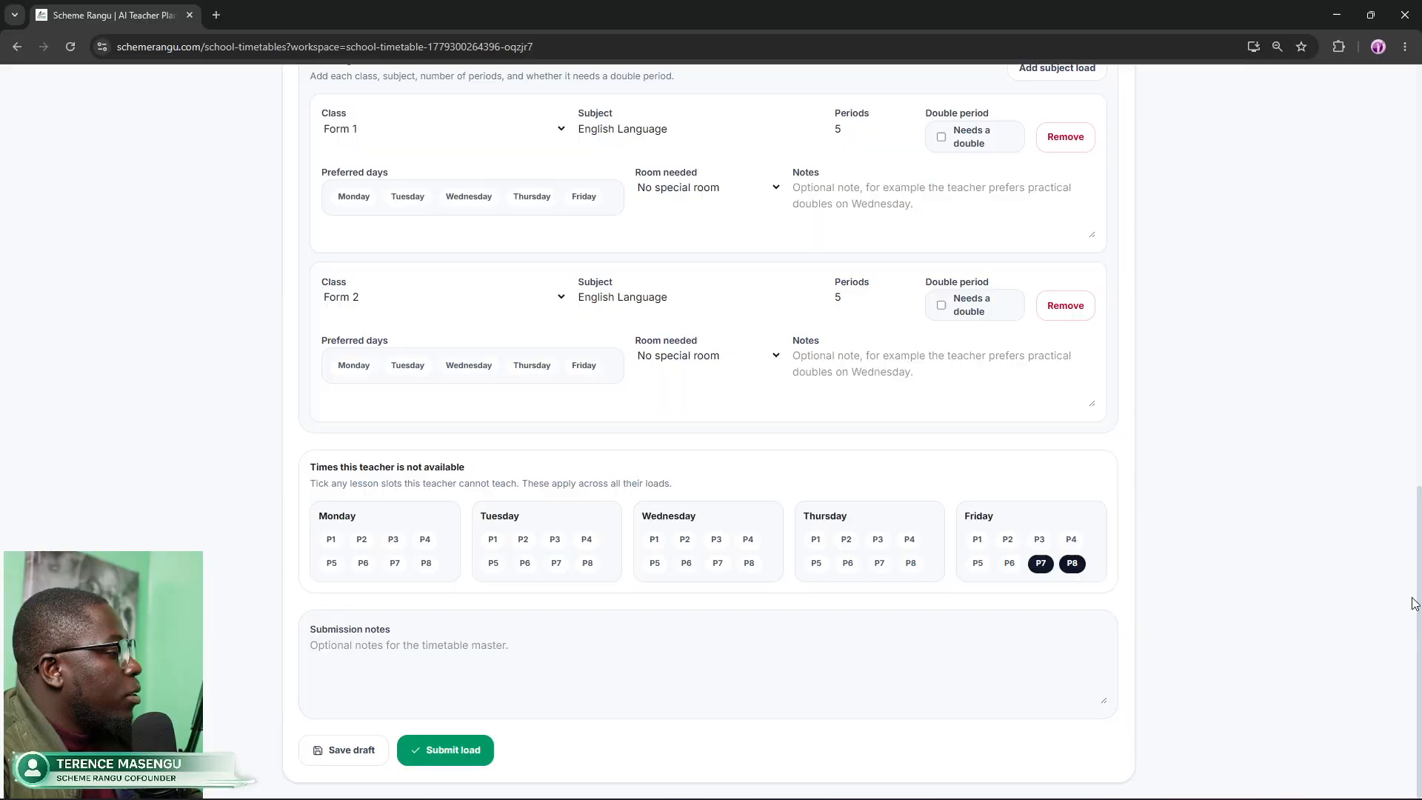
Step: Return to the top and highlight 'submitted' in the My submission card showing 2 loads saved
drag(1414, 604, 1408, 250)
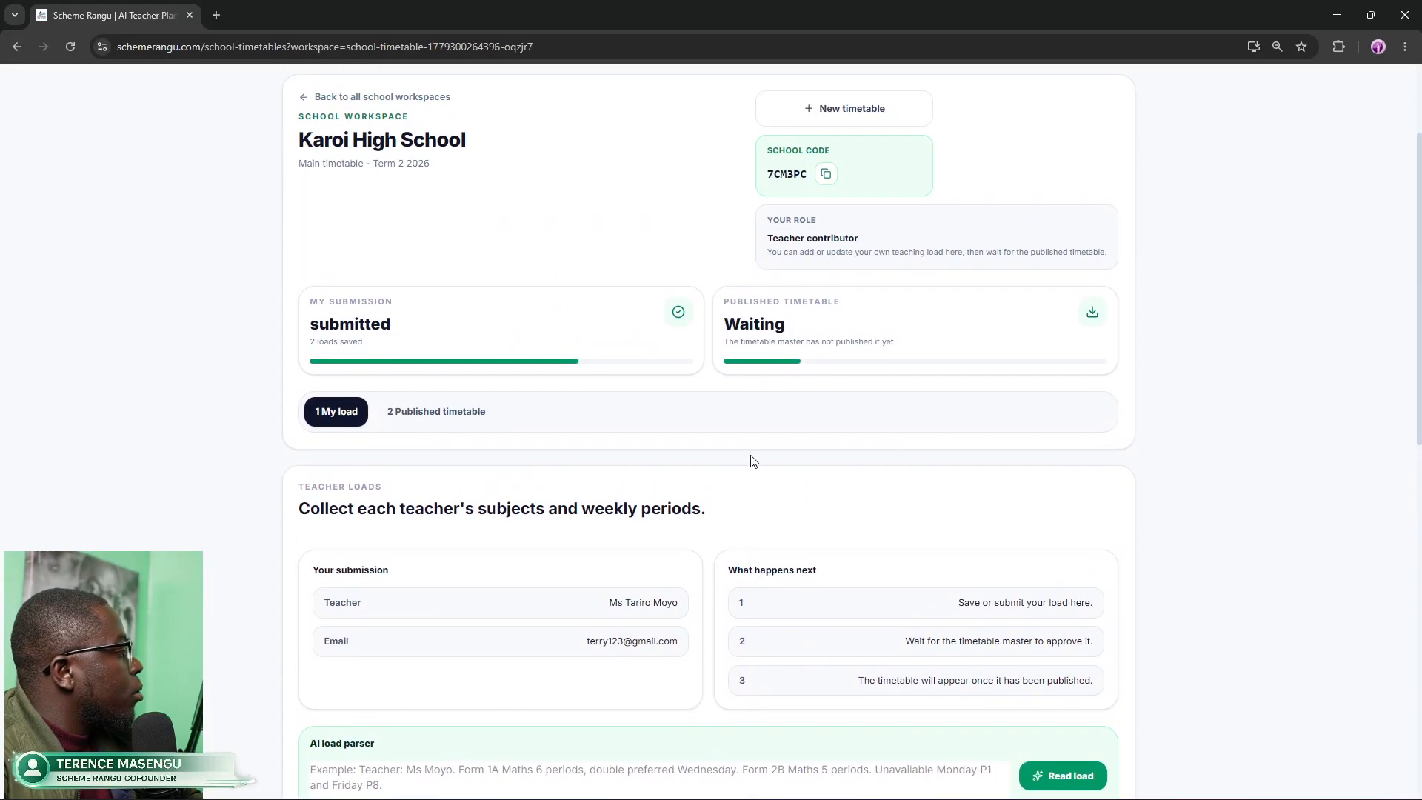
drag(310, 330, 421, 332)
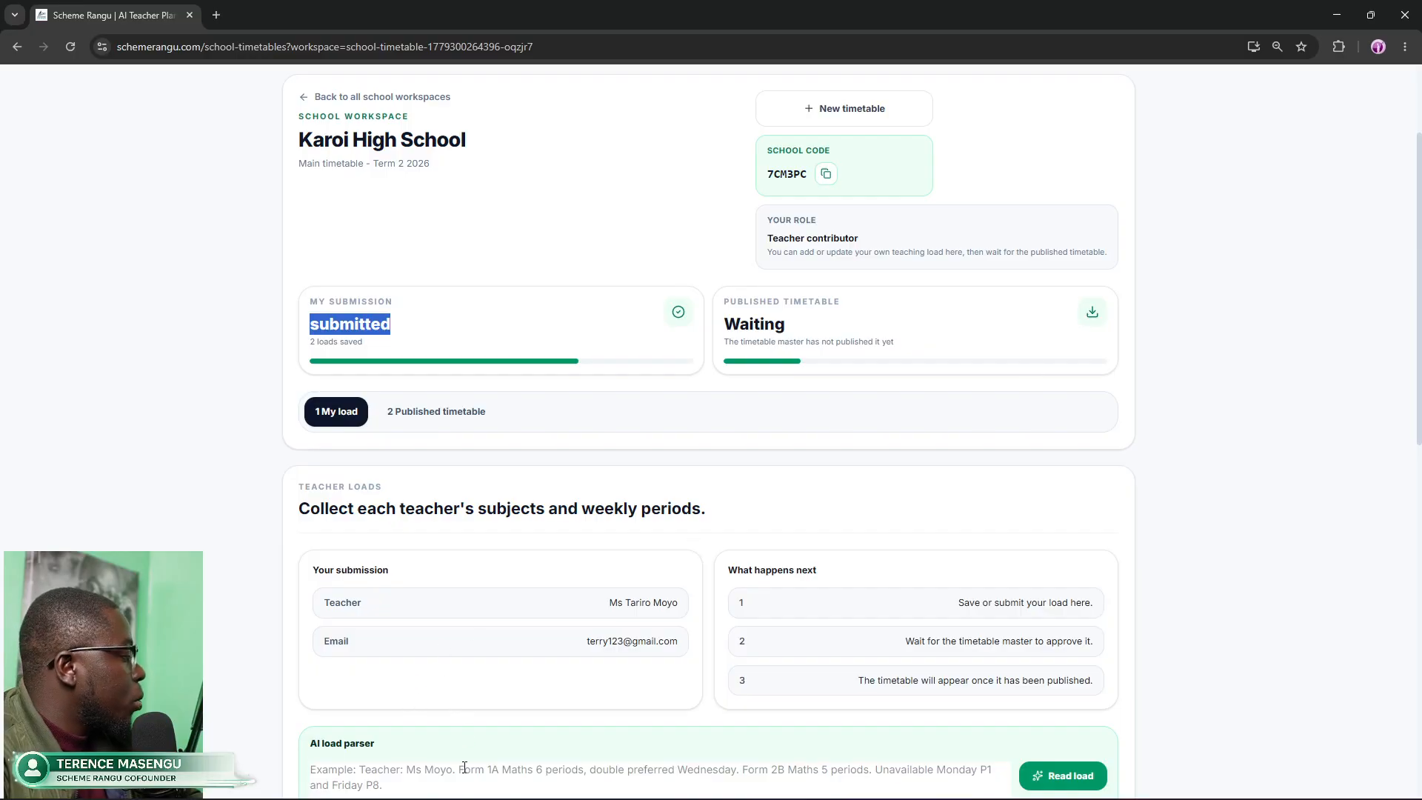
mouse_move(6, 791)
mouse_move(506, 784)
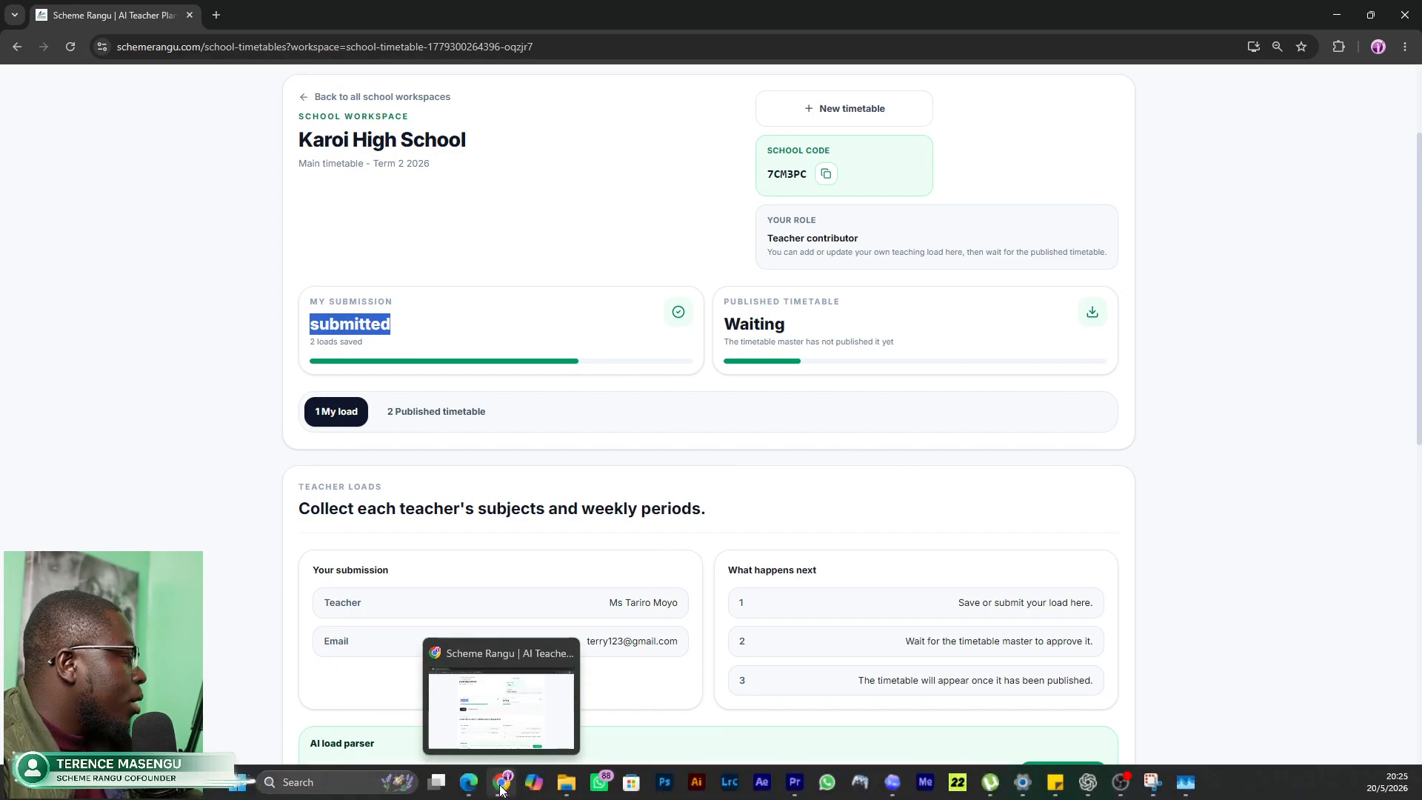
Step: Switch to the timetable master's window and reload it with F5, showing 0/10 loads received
click(469, 783)
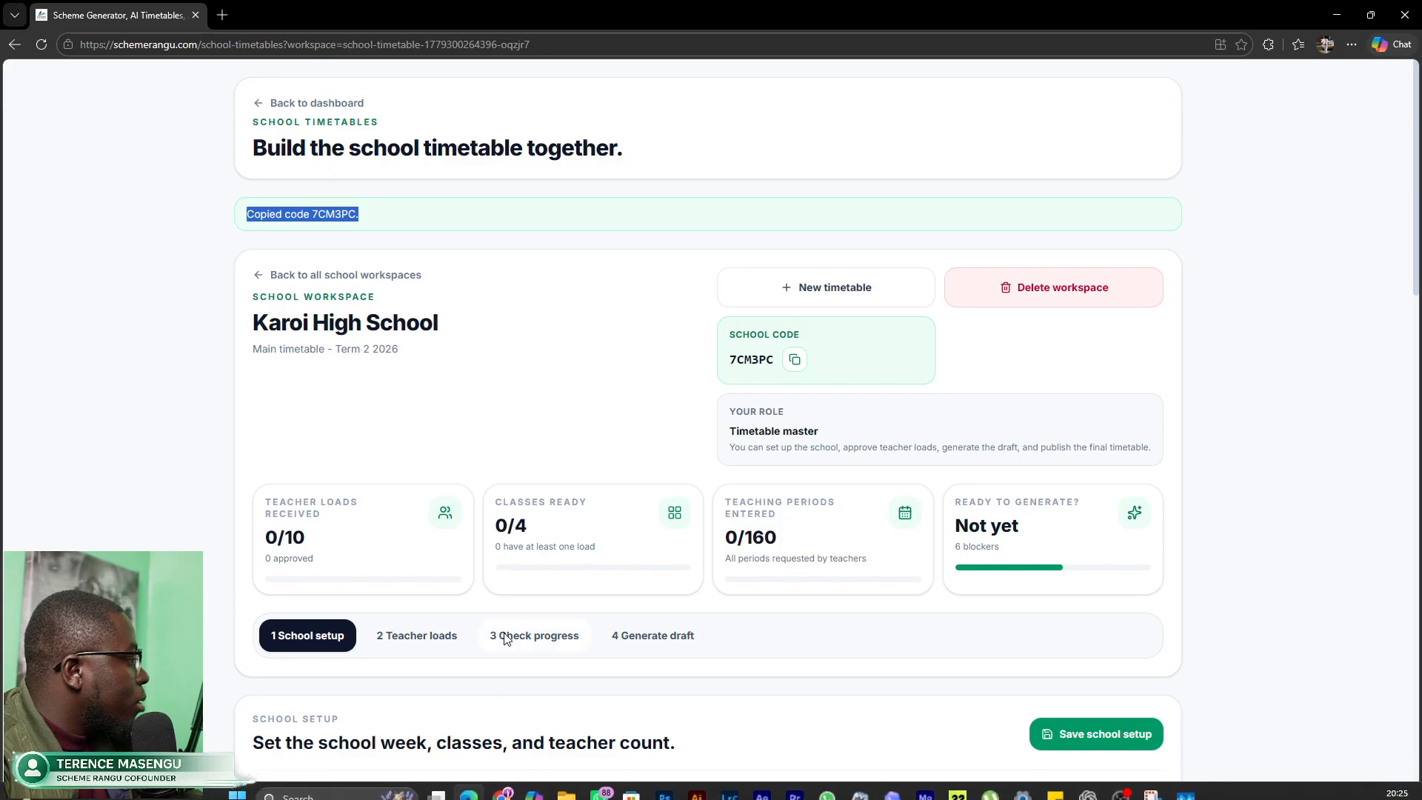
scroll(503, 636, down, 3)
scroll(506, 634, up, 1)
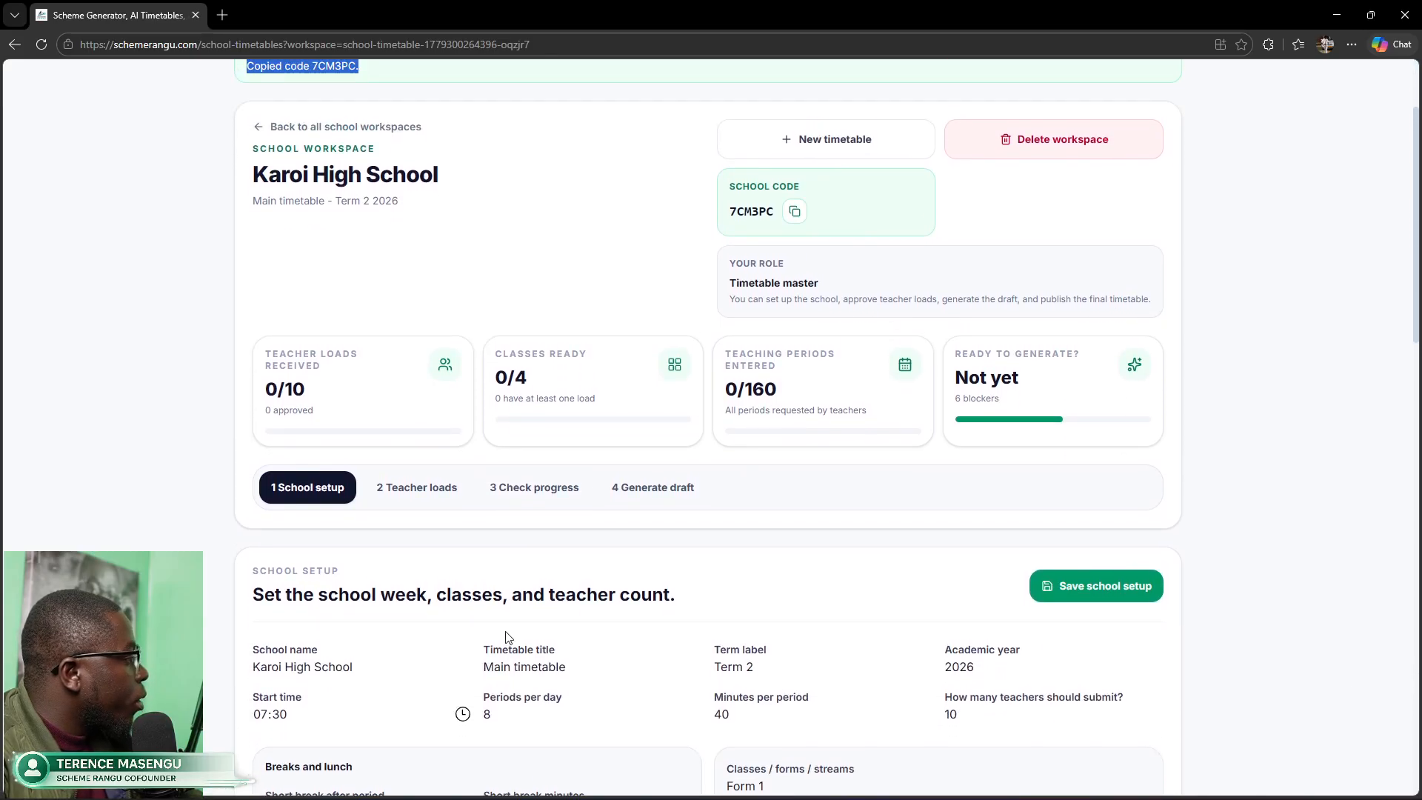
click(458, 302)
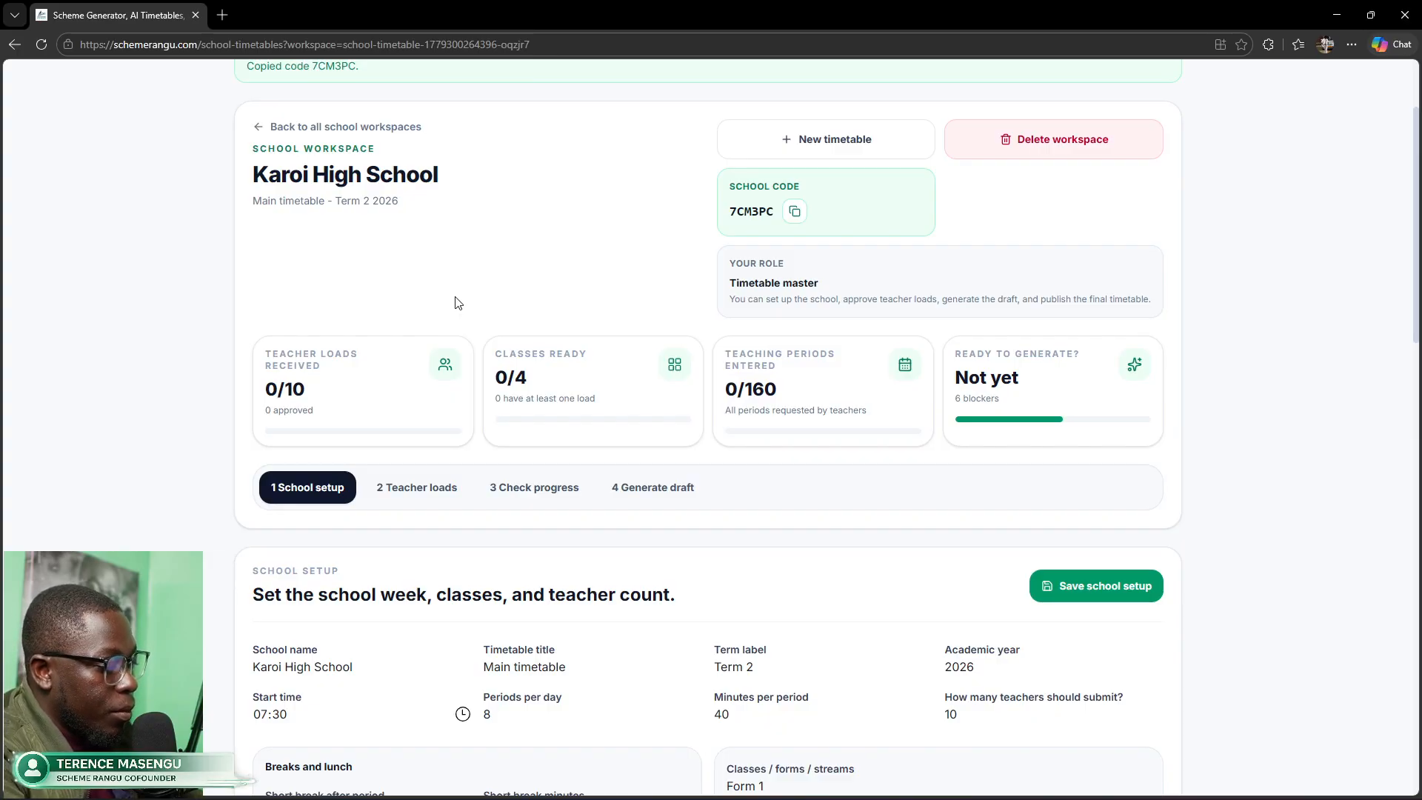
key(F5)
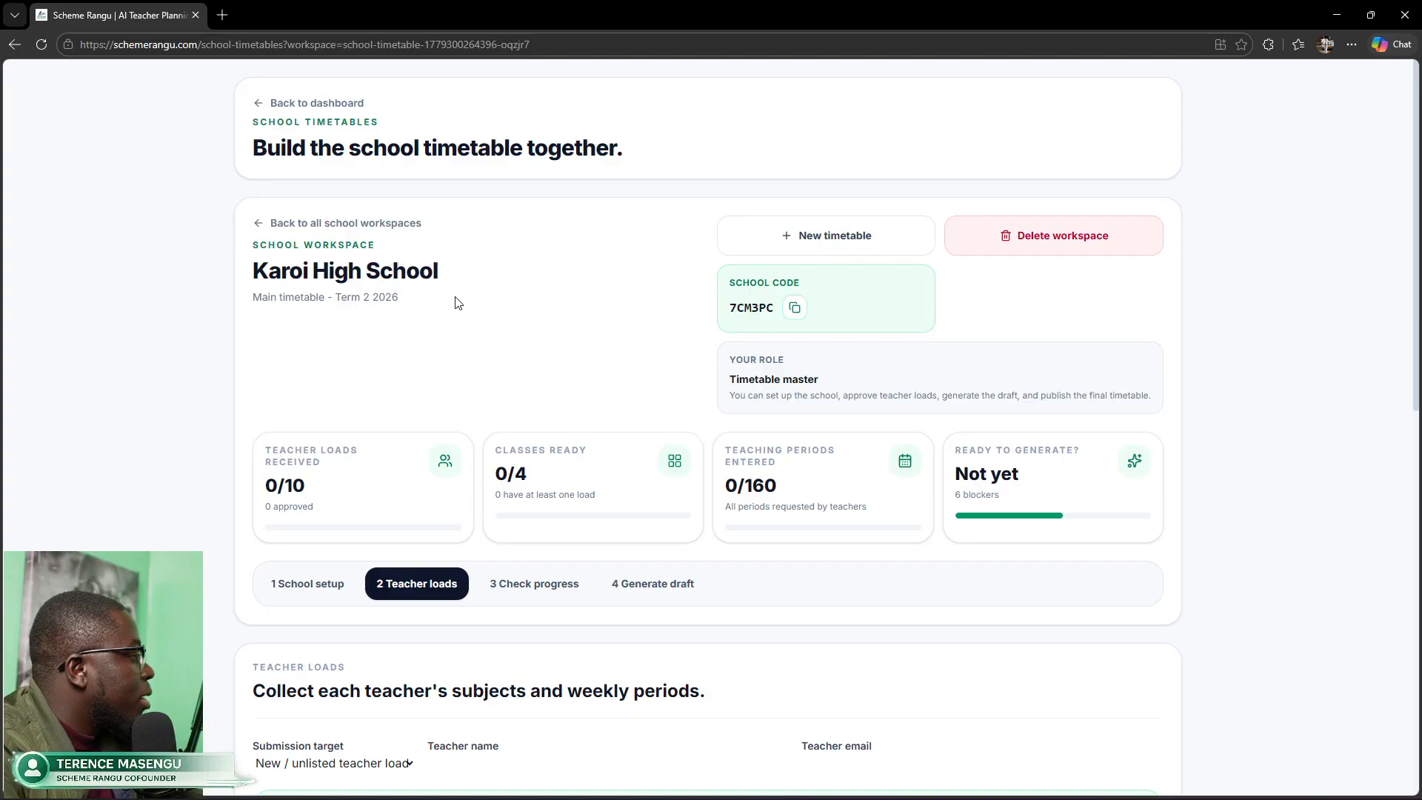
Step: Focus the AI load parser and show its Submission target choices: New / unlisted teacher load or My own load
scroll(459, 509, down, 3)
scroll(460, 510, down, 1)
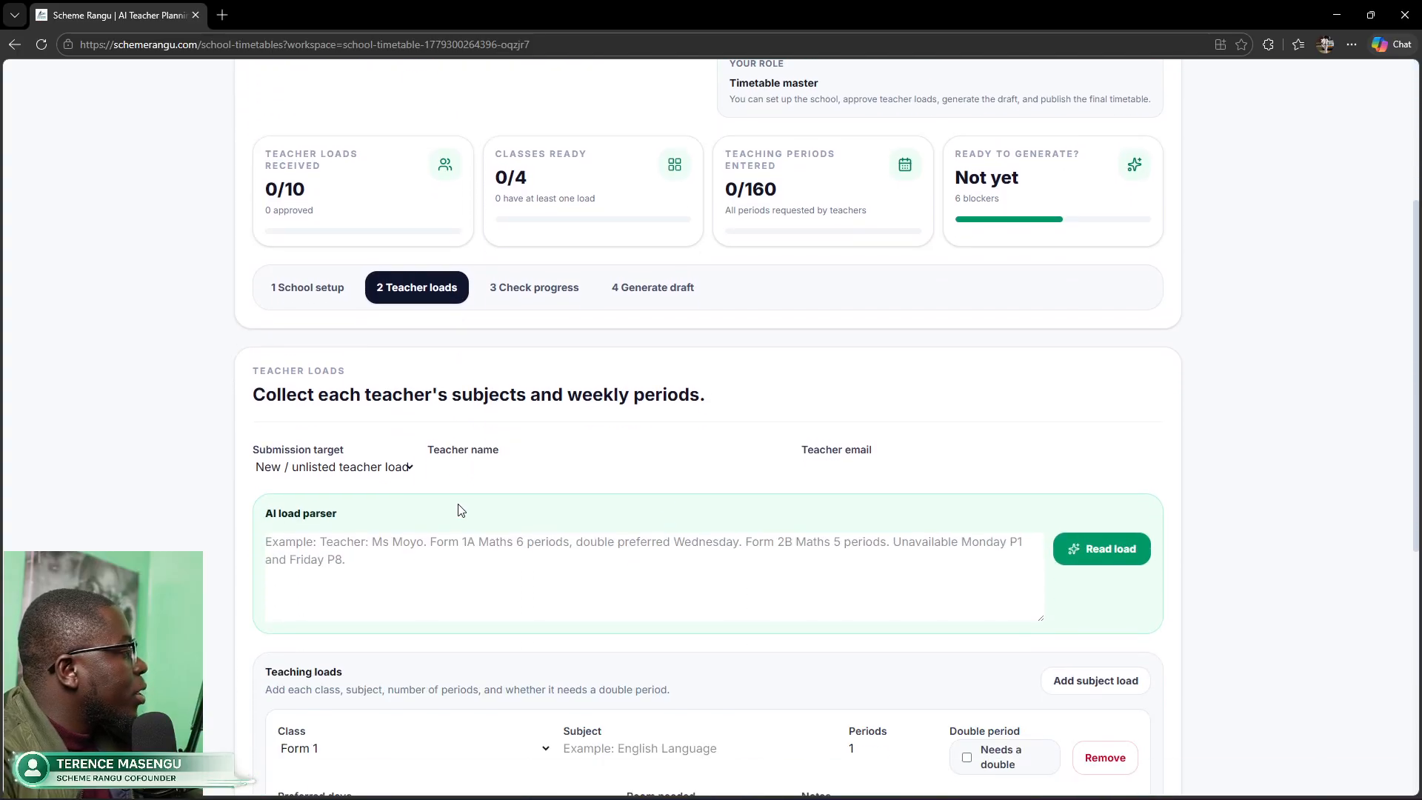
scroll(1208, 376, down, 1)
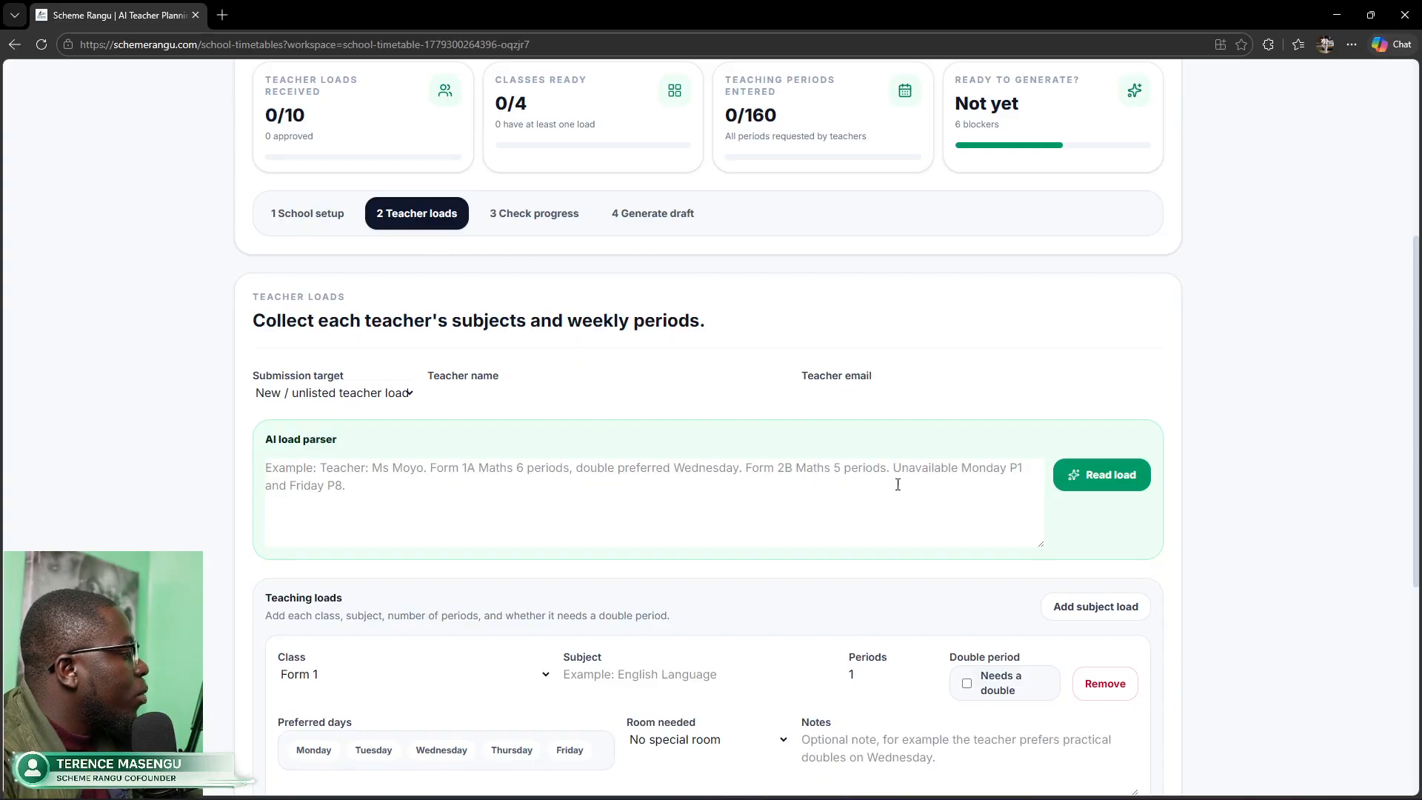
scroll(898, 485, down, 4)
scroll(898, 483, up, 3)
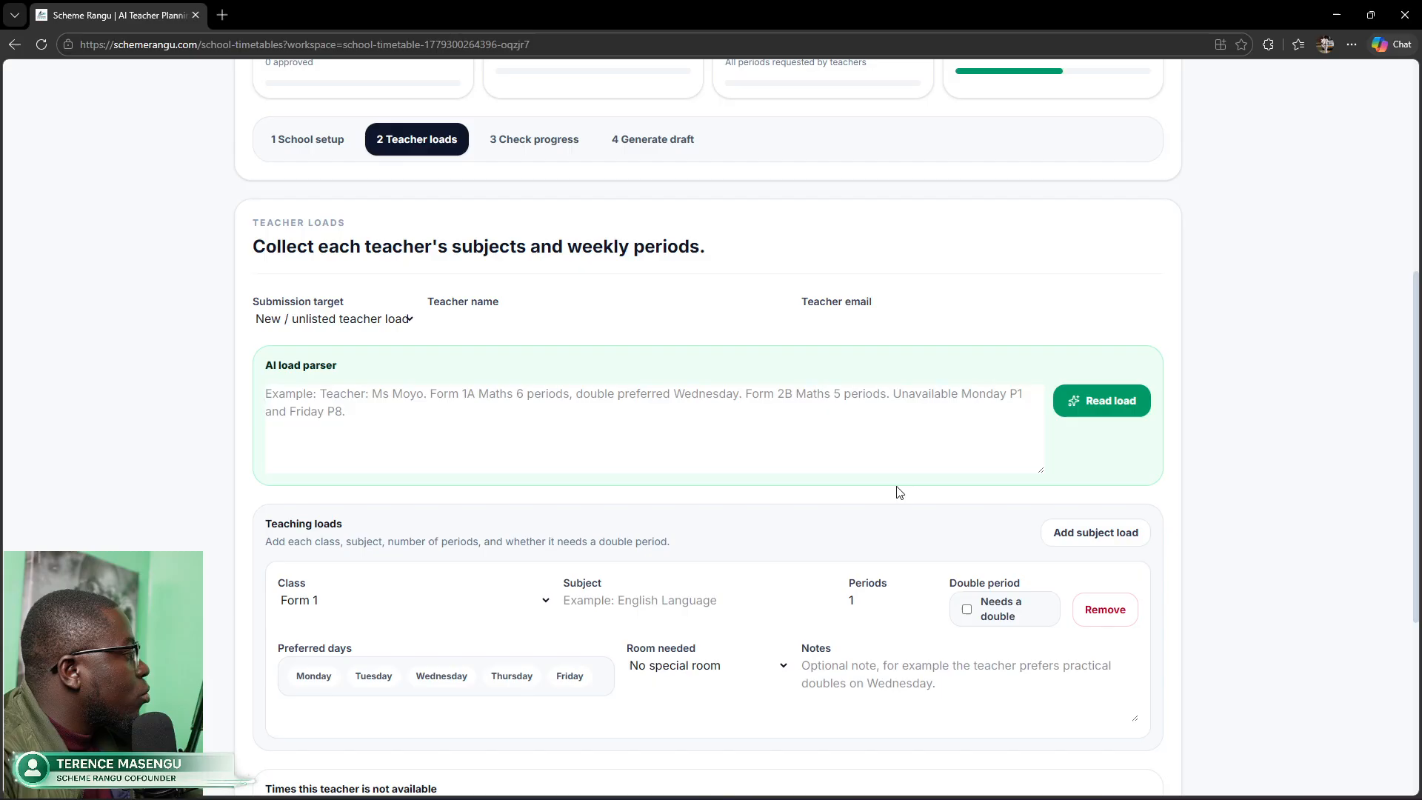
scroll(892, 477, up, 3)
scroll(892, 477, down, 2)
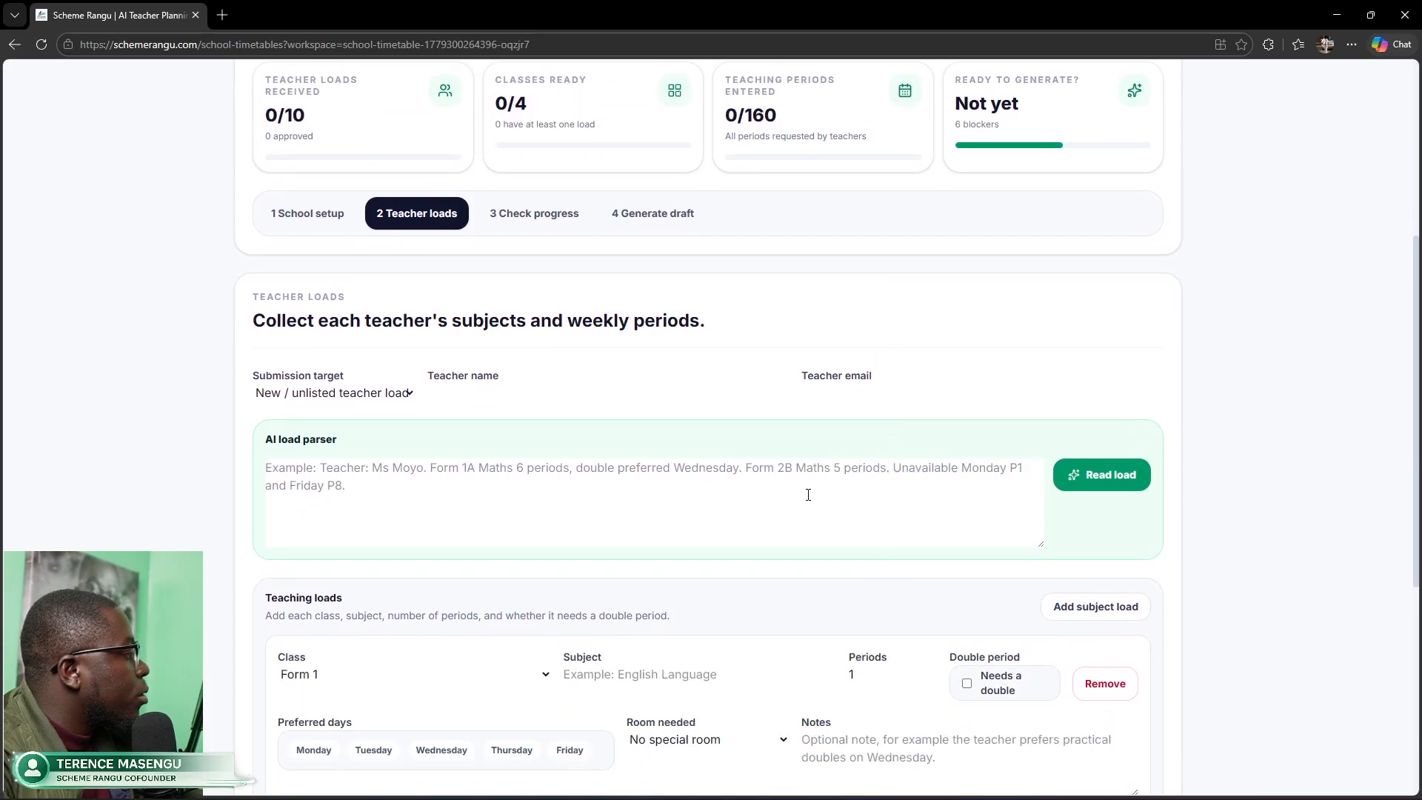
click(606, 480)
scroll(943, 461, down, 2)
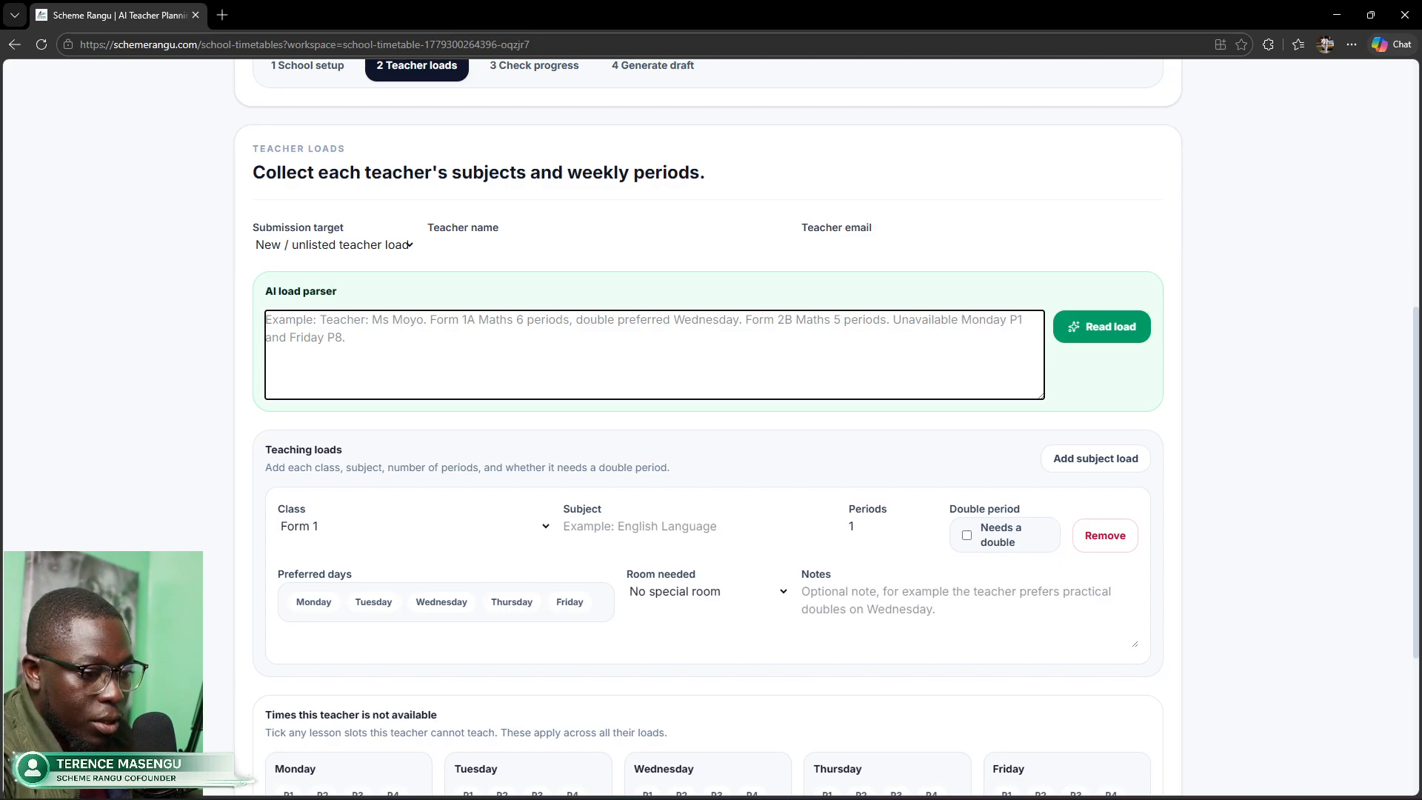
key(alt+Tab)
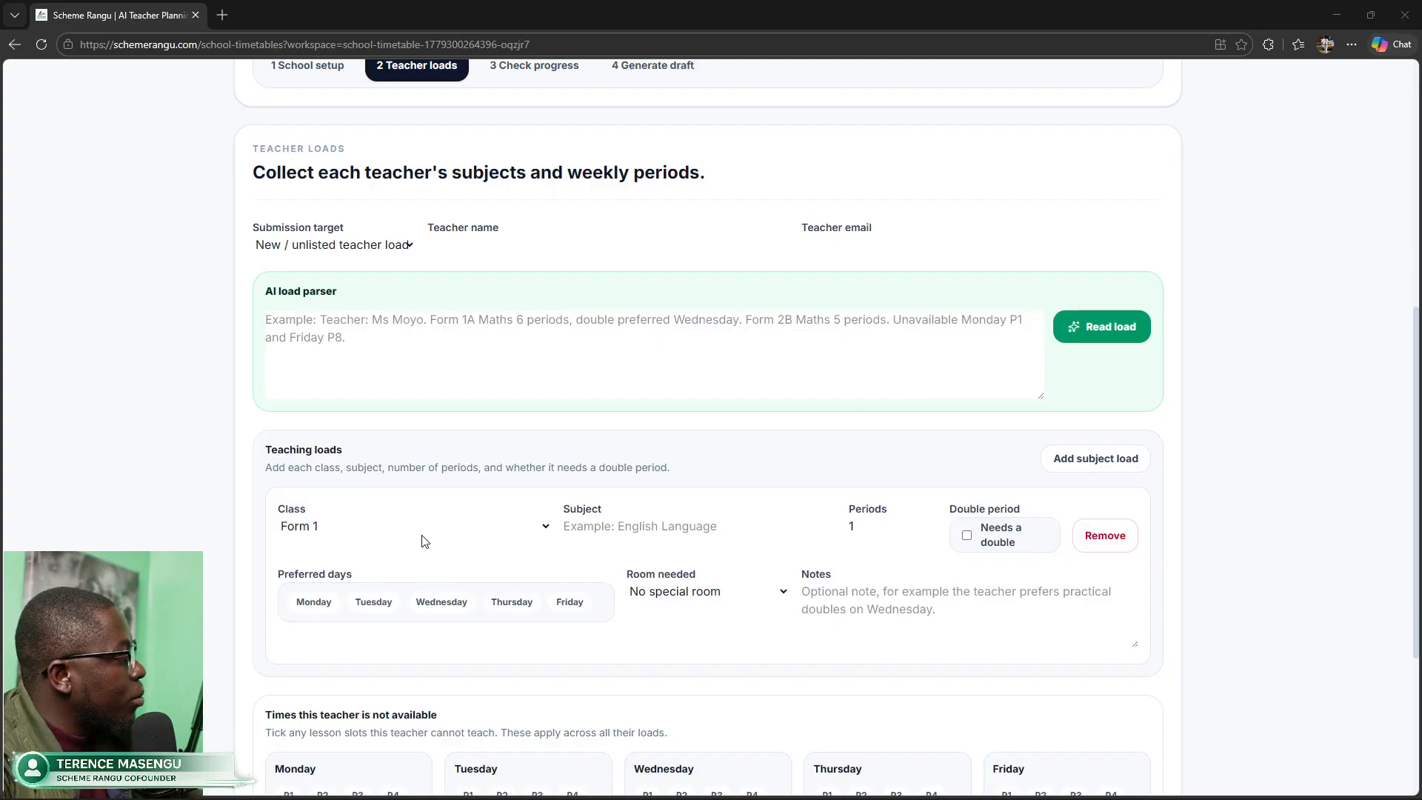
click(324, 249)
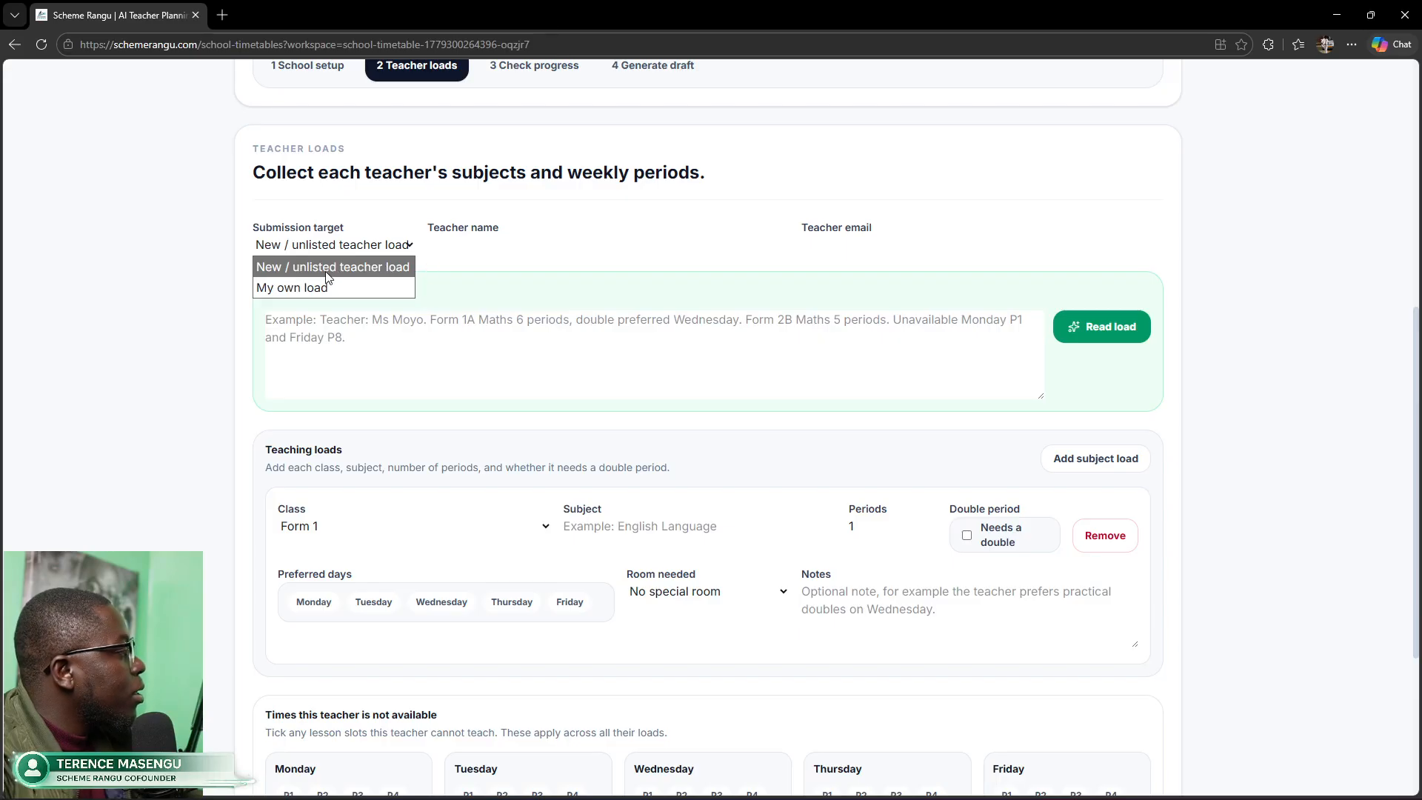
click(305, 285)
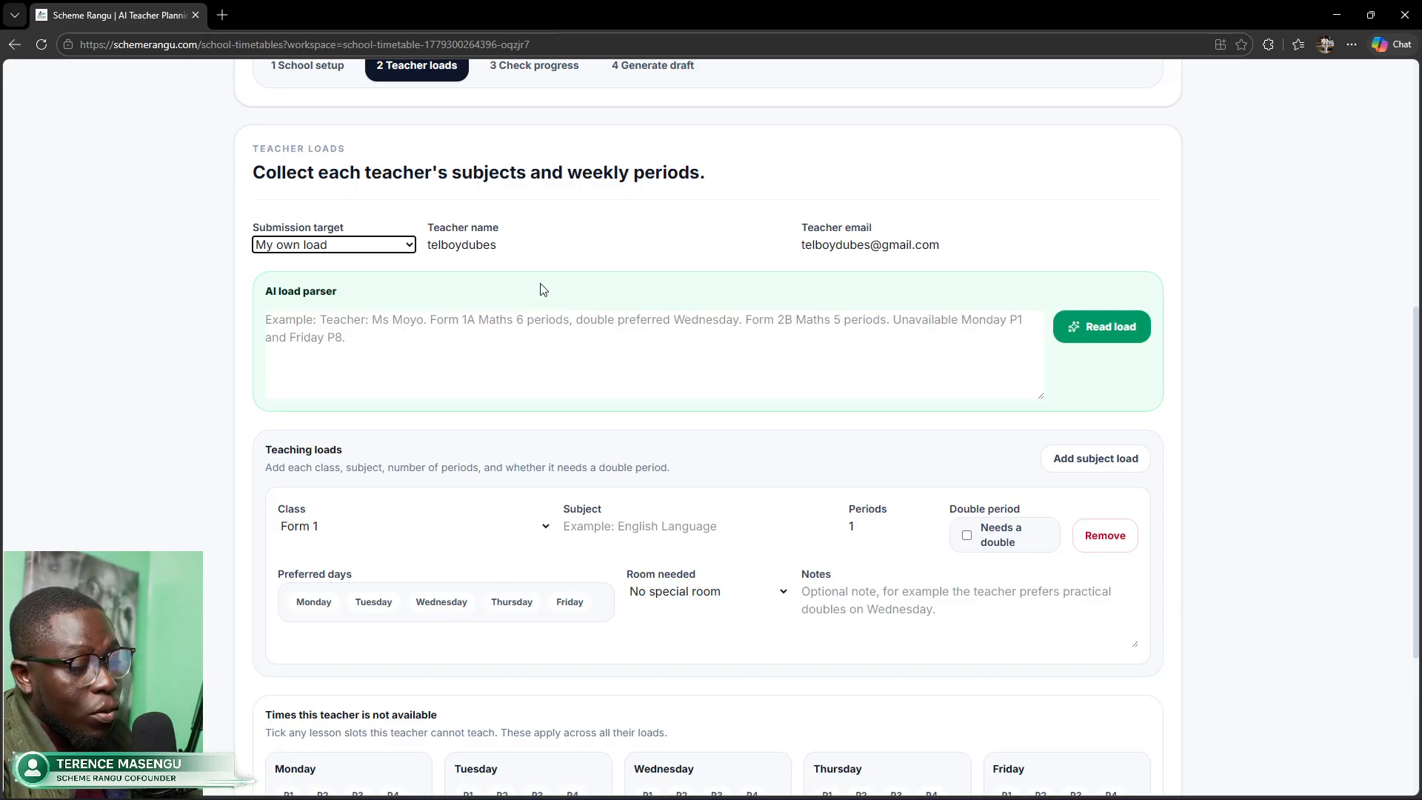
click(386, 250)
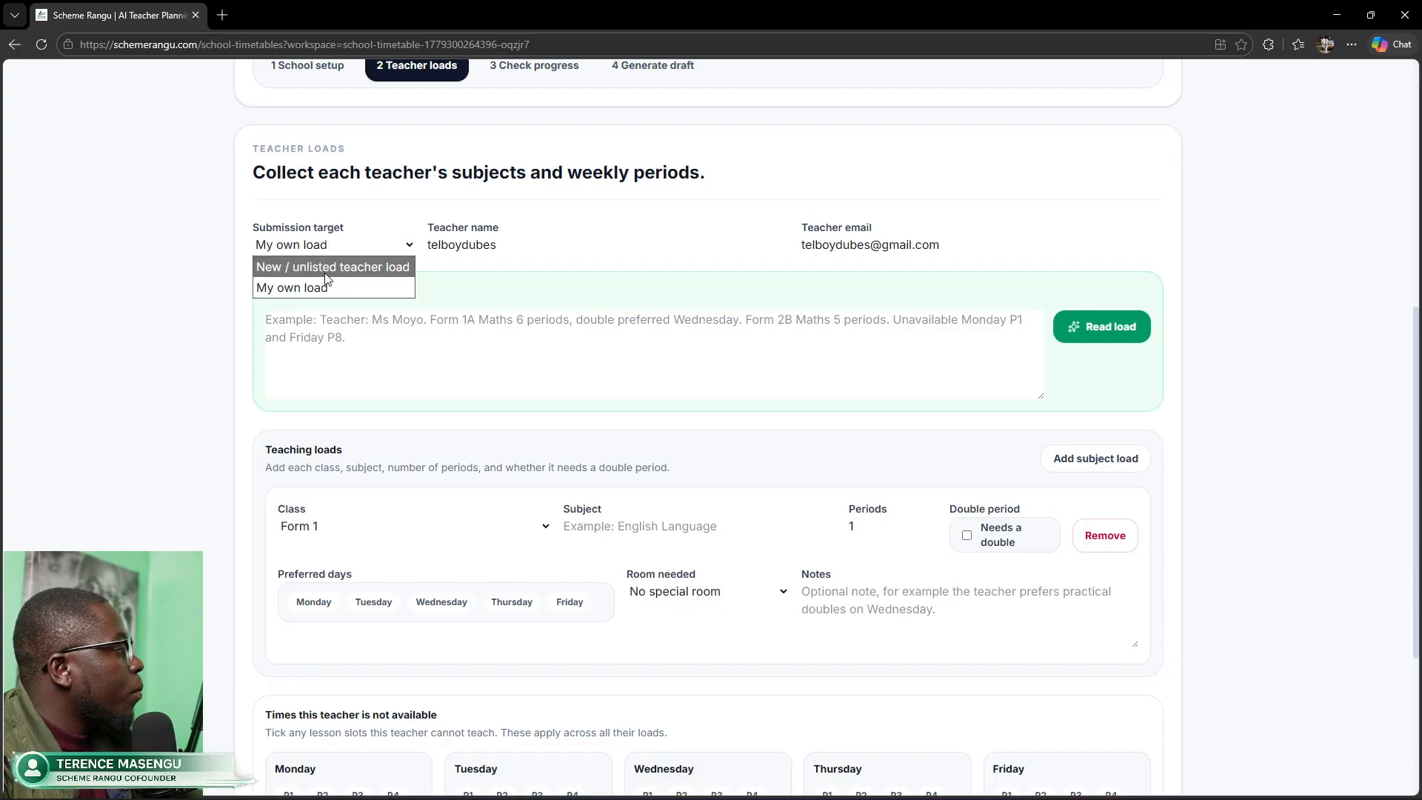
click(296, 269)
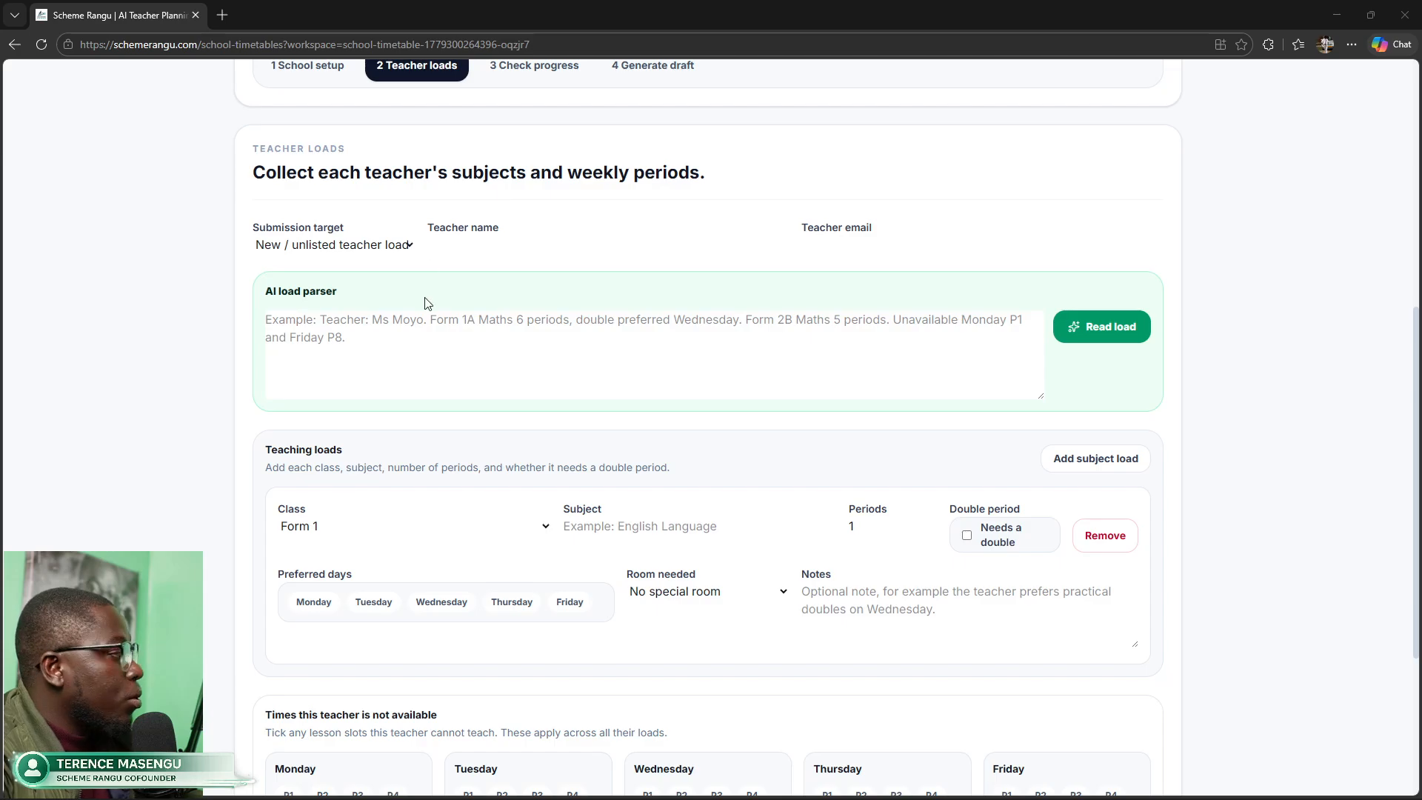
click(389, 333)
Step: Paste the teacher's description and parse it into Form 1, 2 and 3 Mathematics loads, 5 periods each
key(ctrl+v)
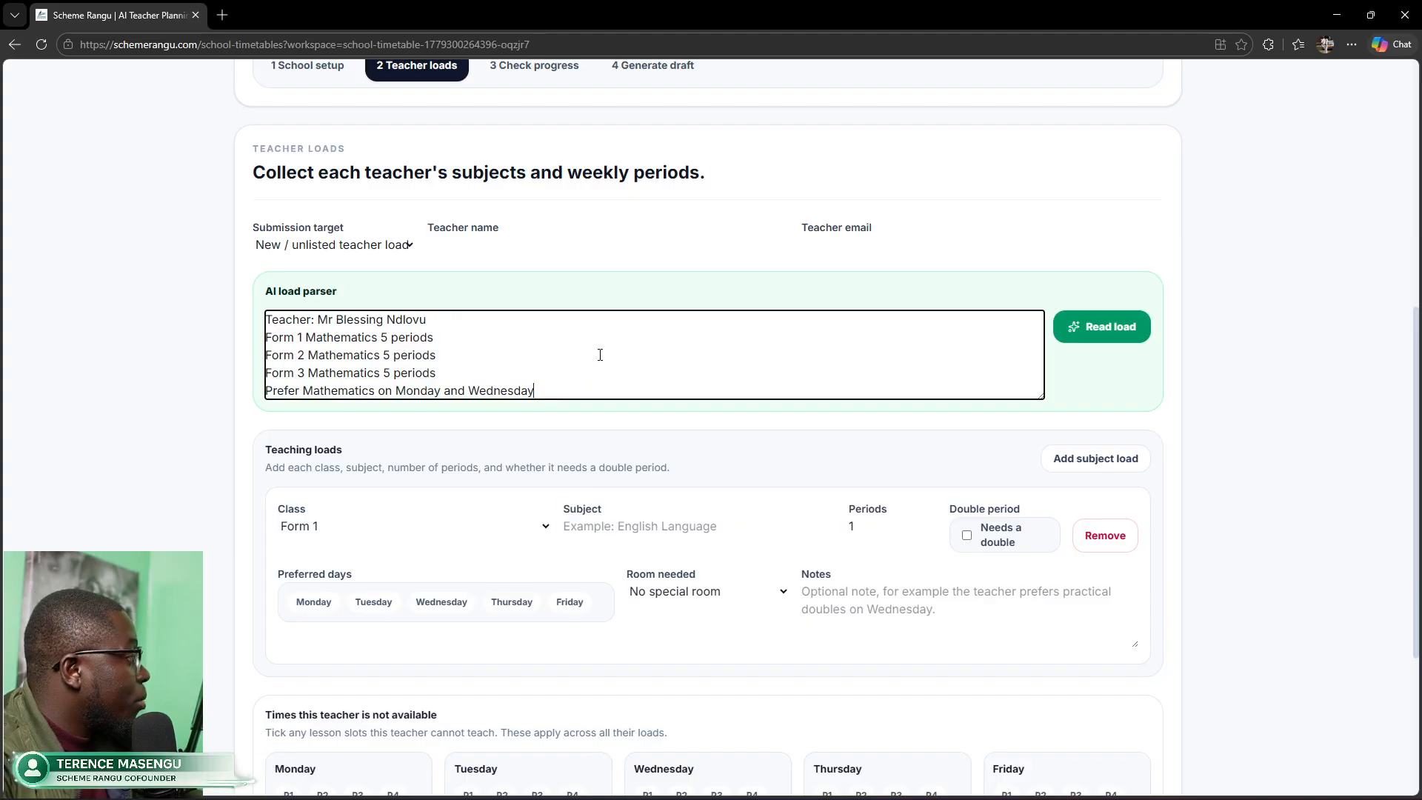
click(1083, 327)
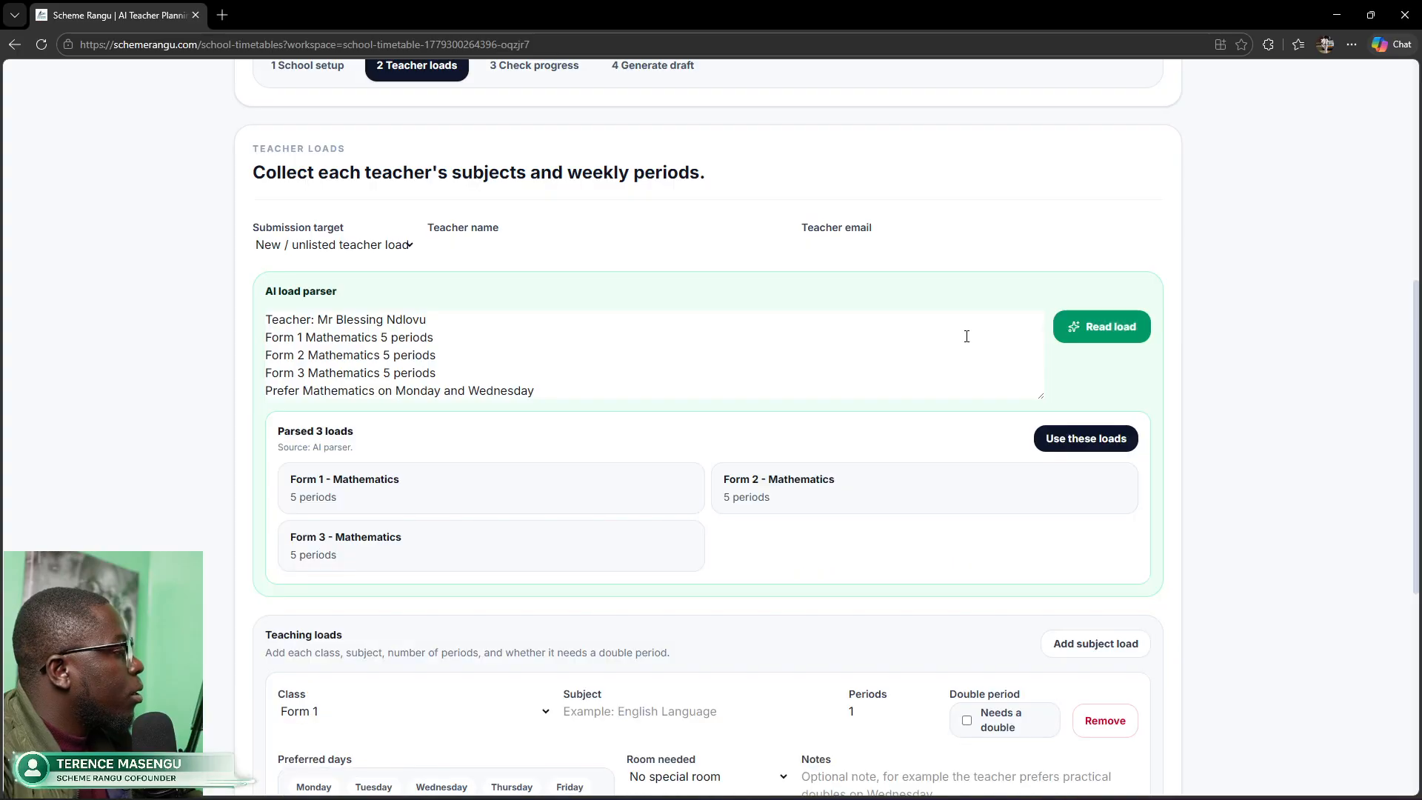
Step: Apply the three parsed Form 1–3 Mathematics loads to the teacher load form
scroll(588, 555, down, 3)
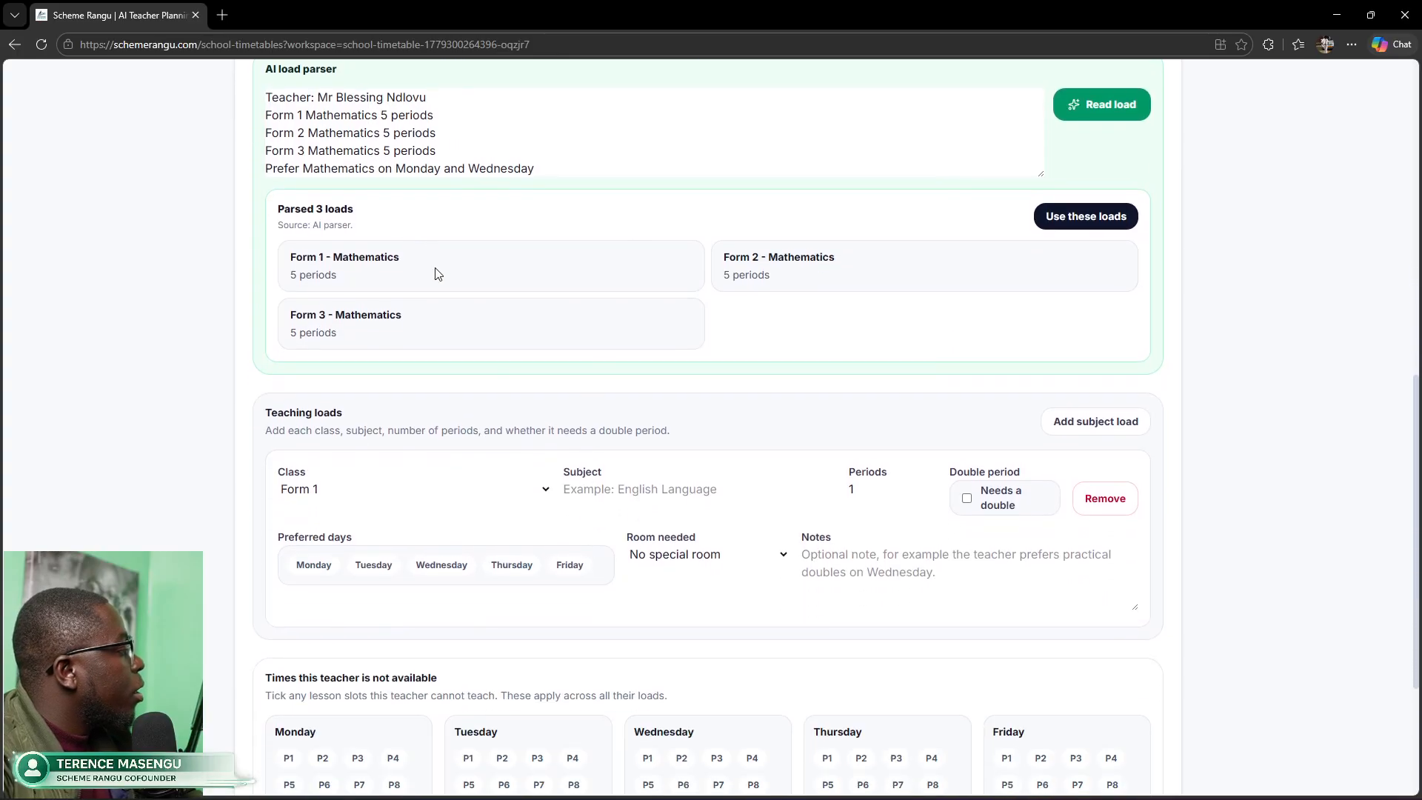
scroll(412, 316, up, 1)
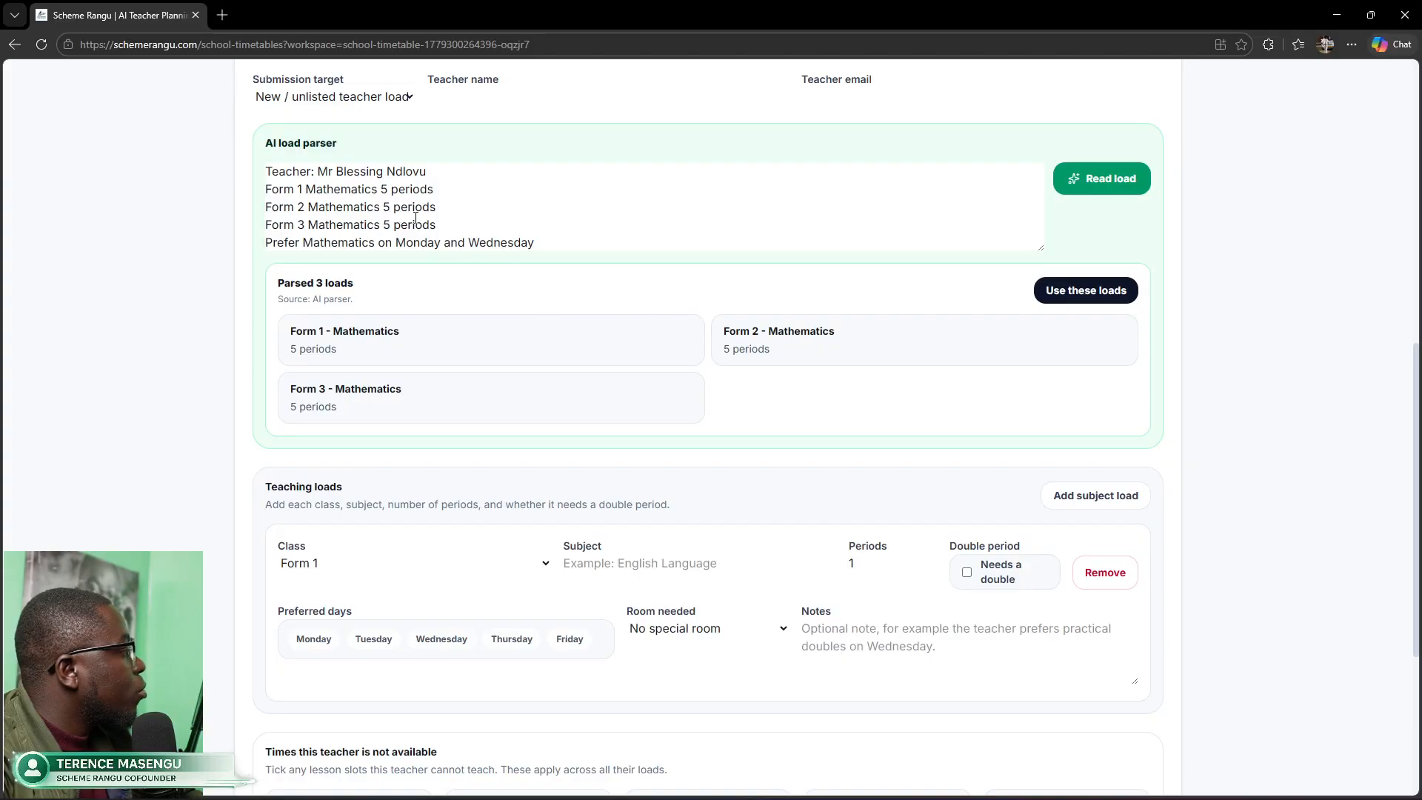
click(1067, 296)
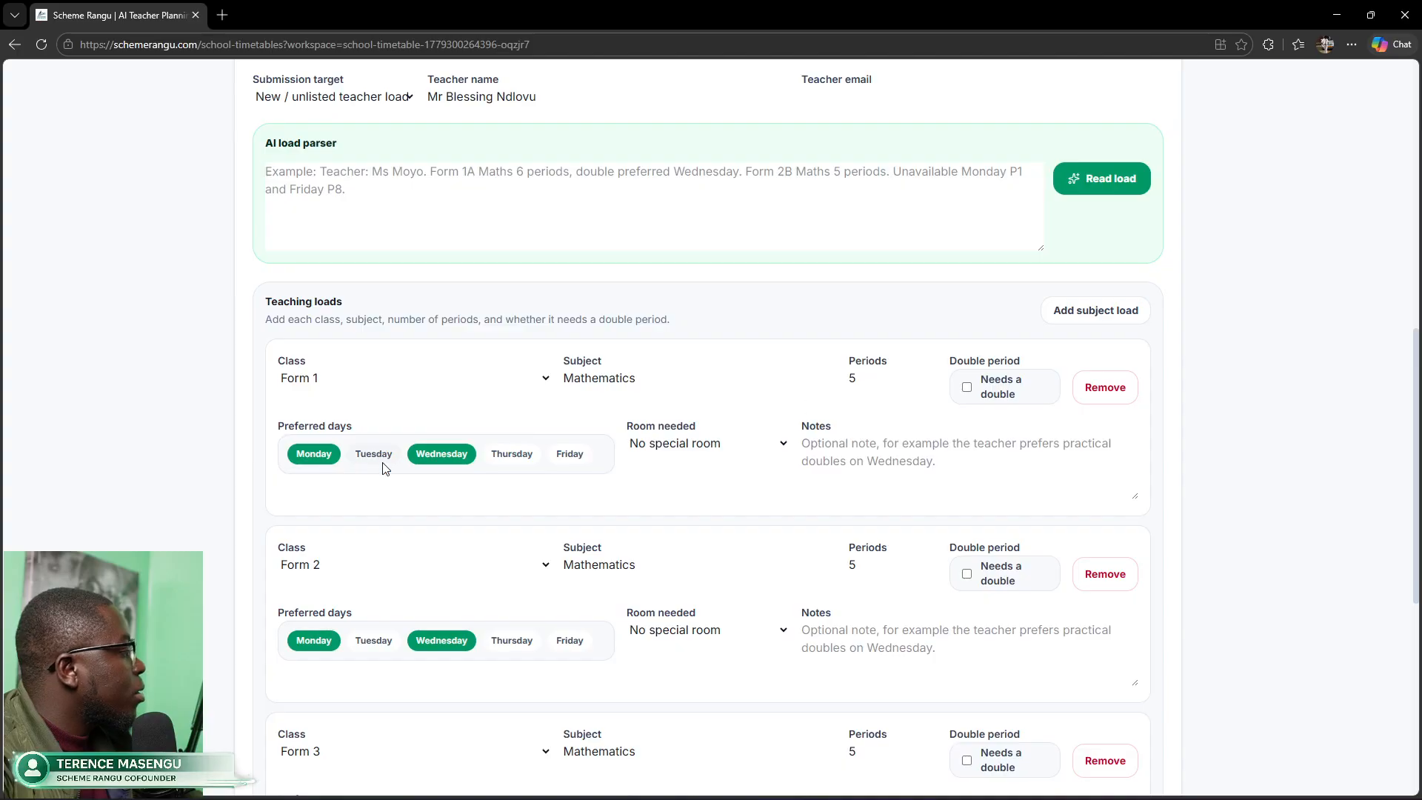
Step: Submit the Mathematics load, bringing totals to 2/10 loads received and 25/160 periods
scroll(415, 533, up, 2)
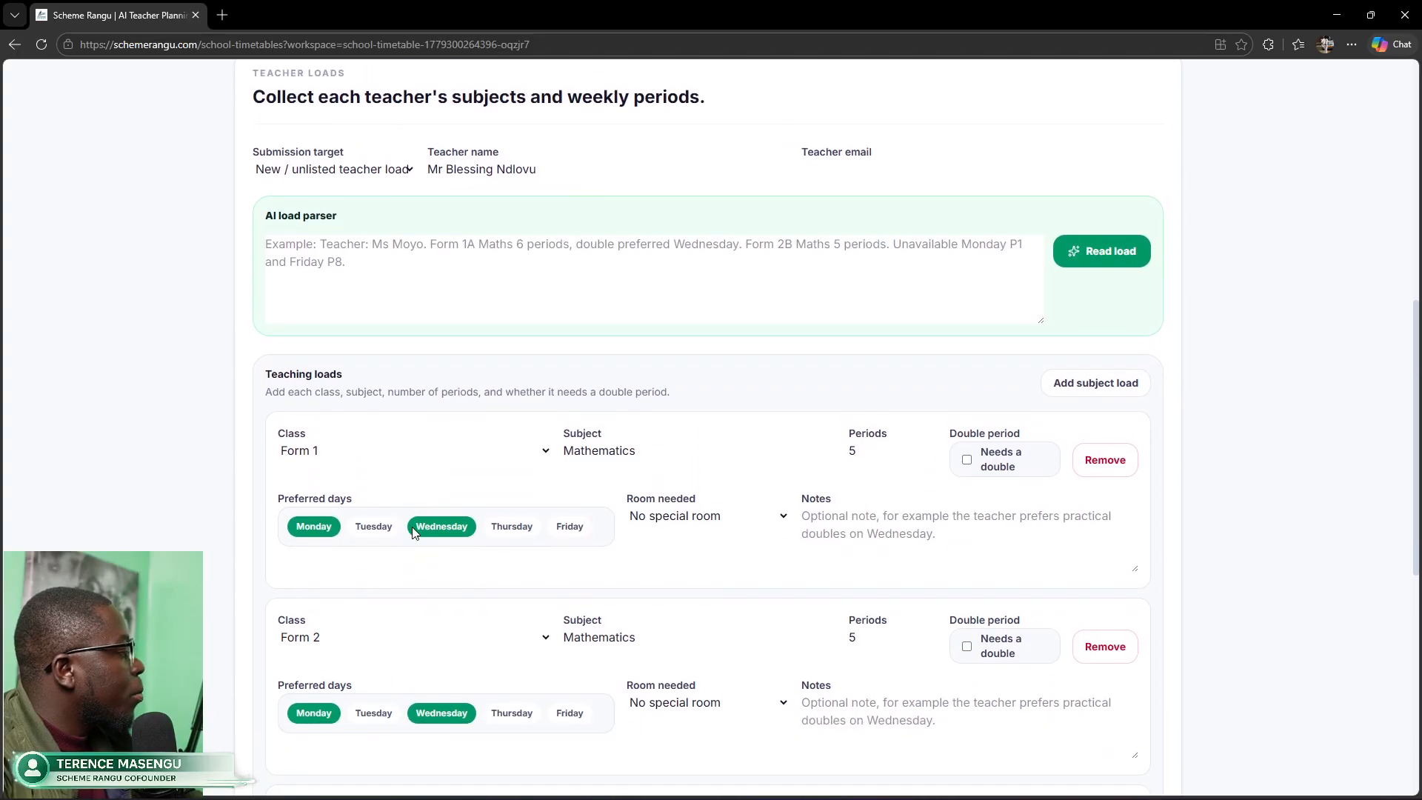
scroll(415, 534, down, 3)
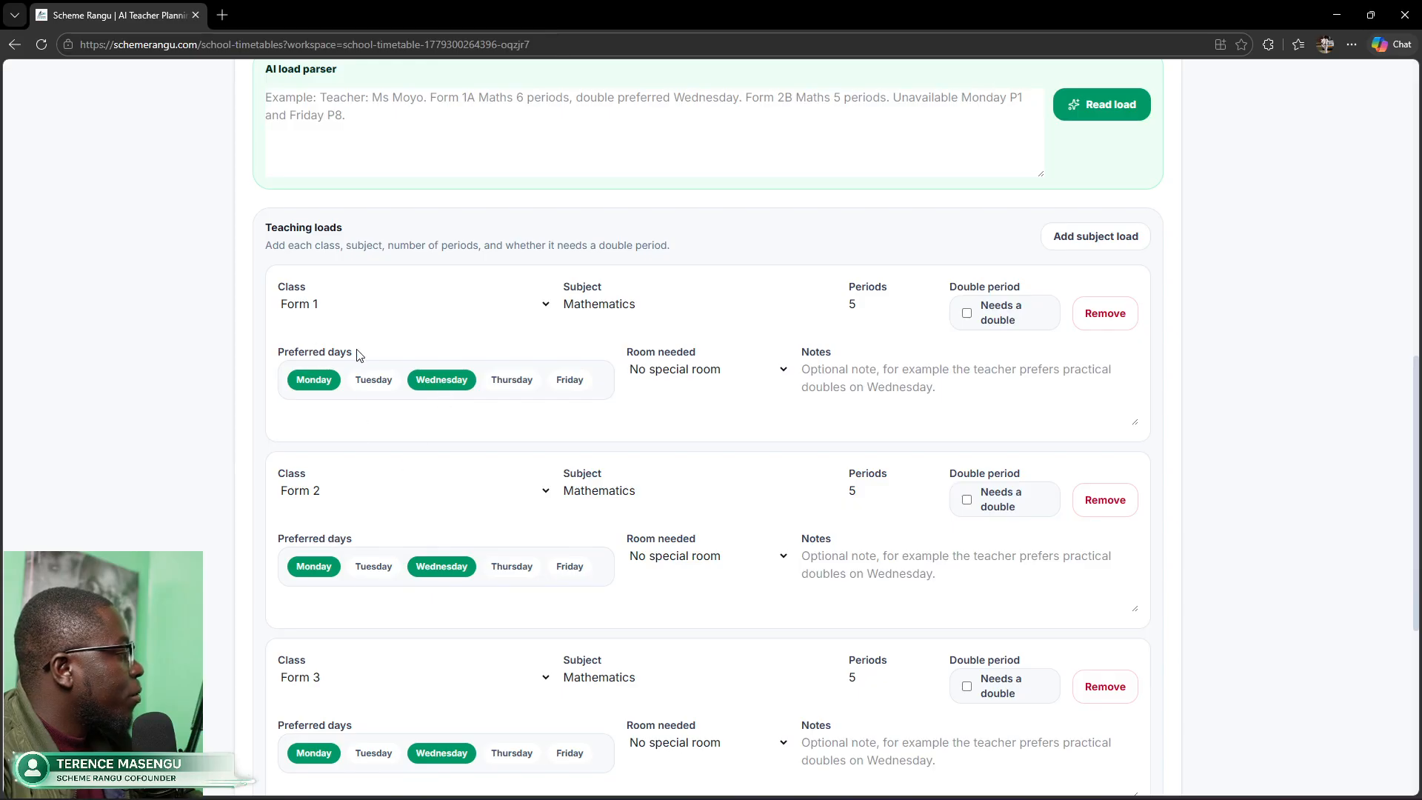
scroll(411, 534, down, 3)
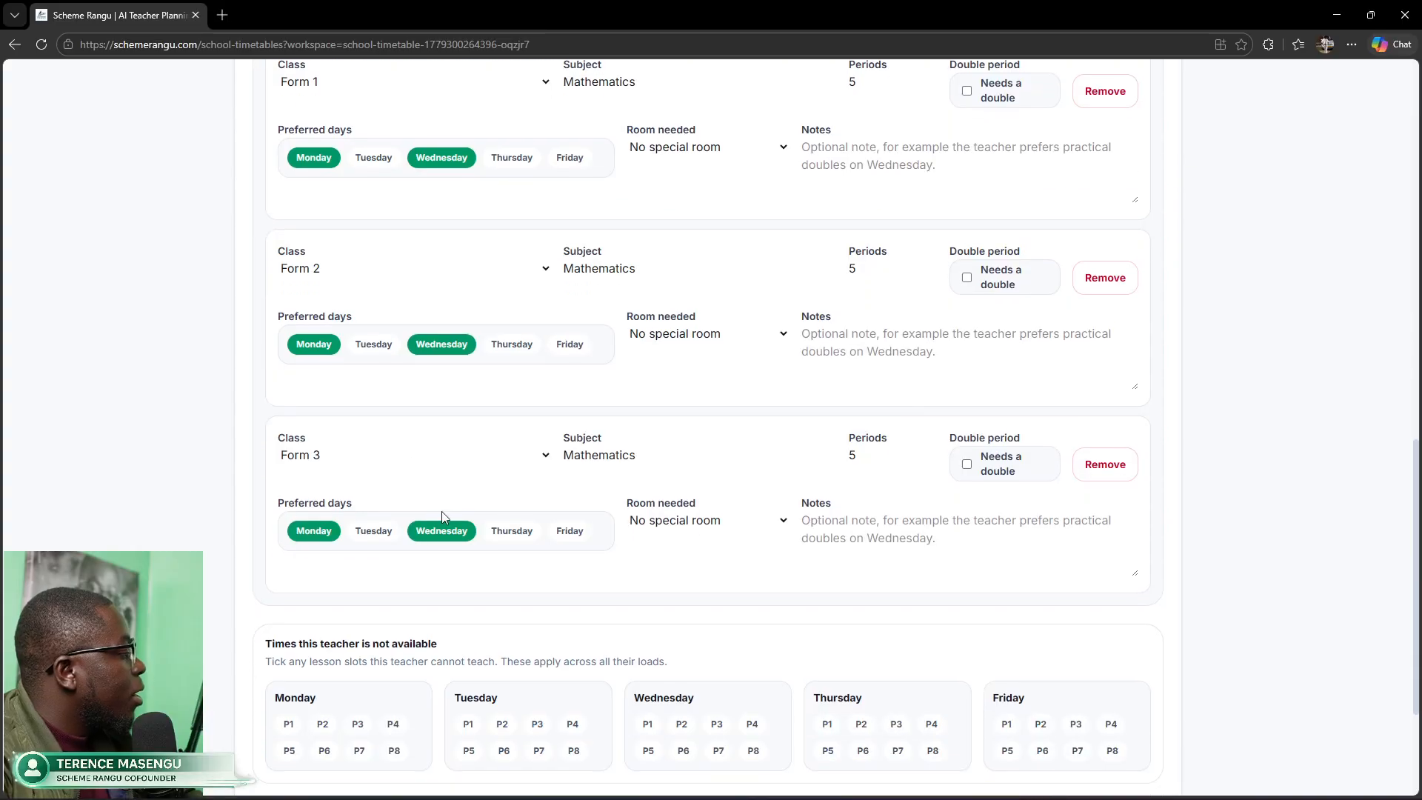
scroll(510, 524, down, 2)
scroll(510, 525, down, 1)
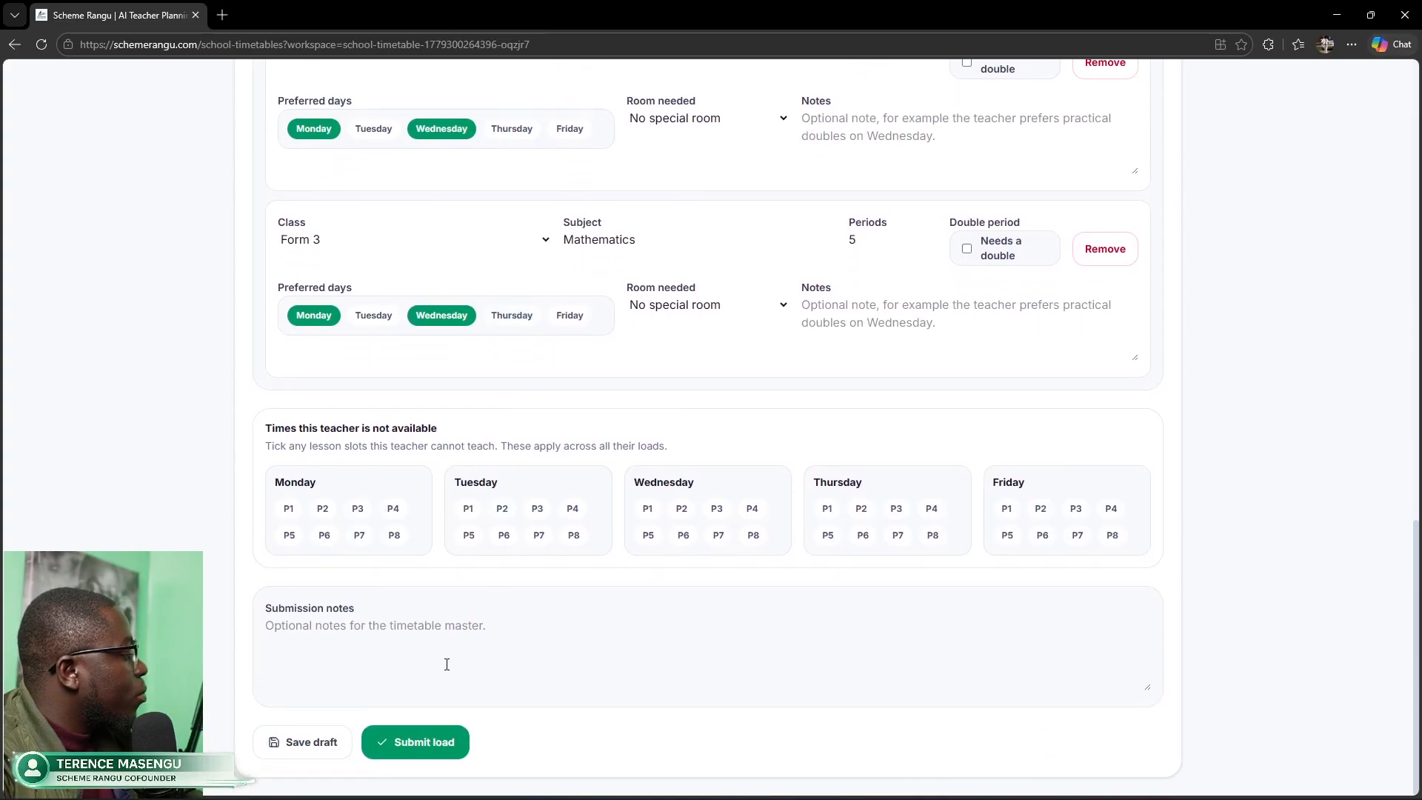
click(428, 736)
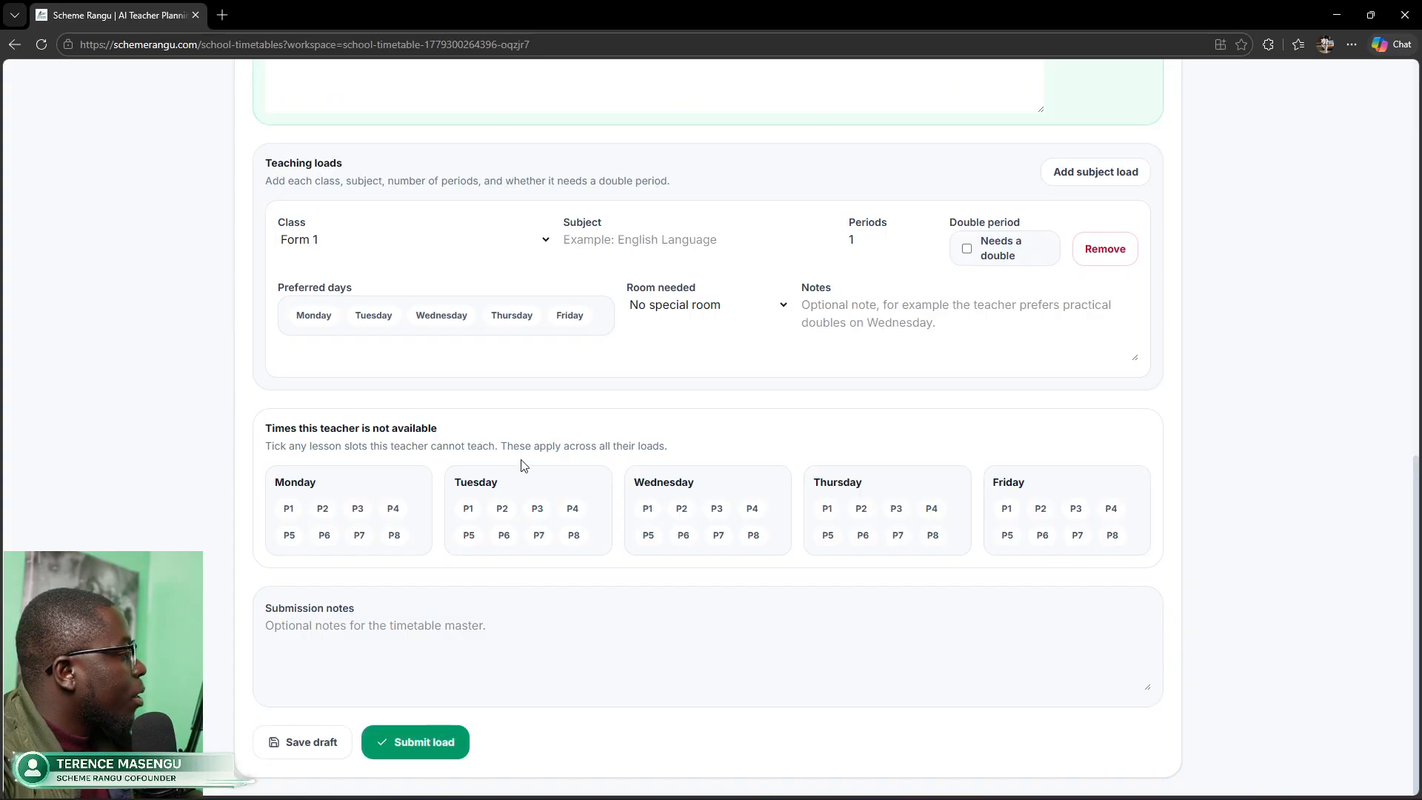
scroll(519, 482, up, 2)
scroll(520, 465, up, 6)
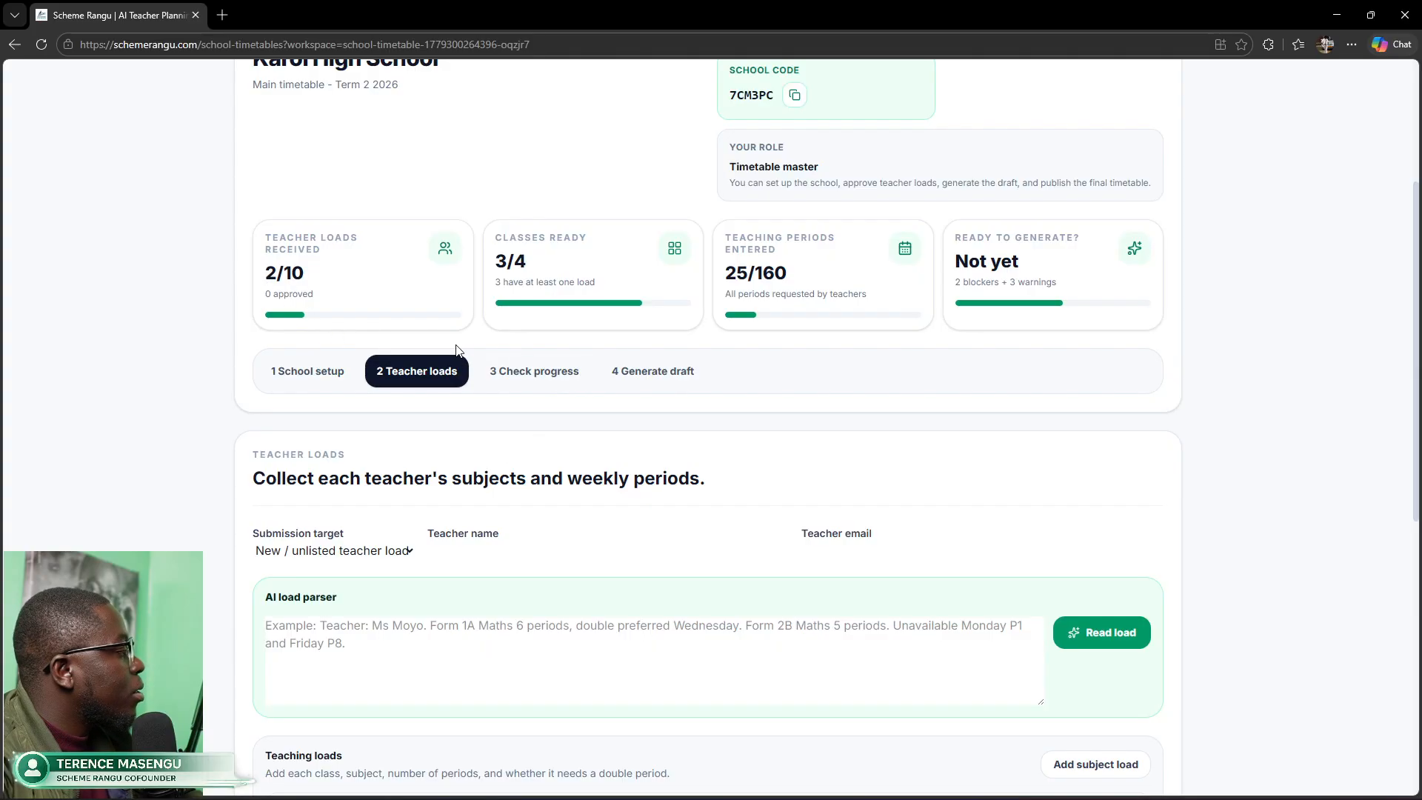
click(510, 370)
scroll(557, 523, down, 3)
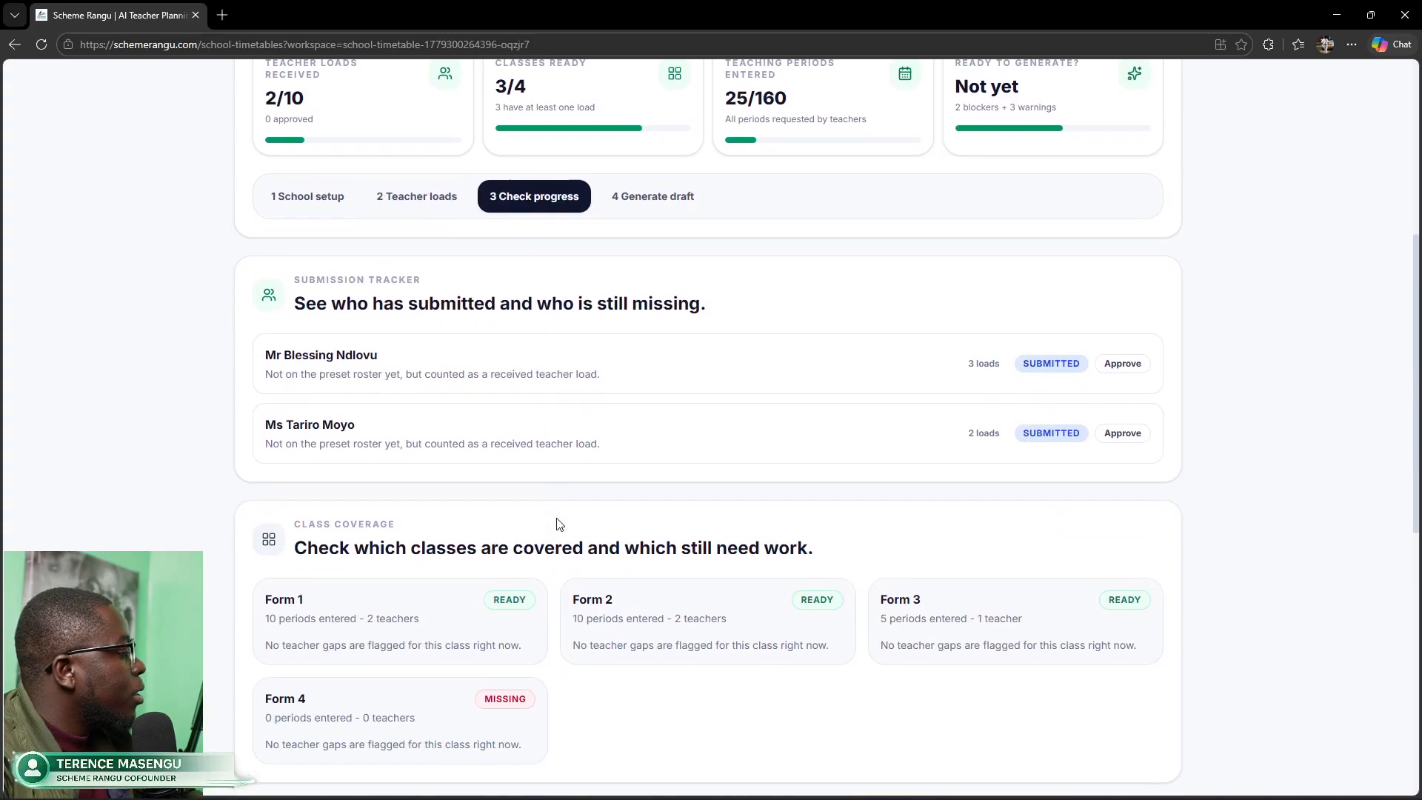
drag(265, 377, 373, 386)
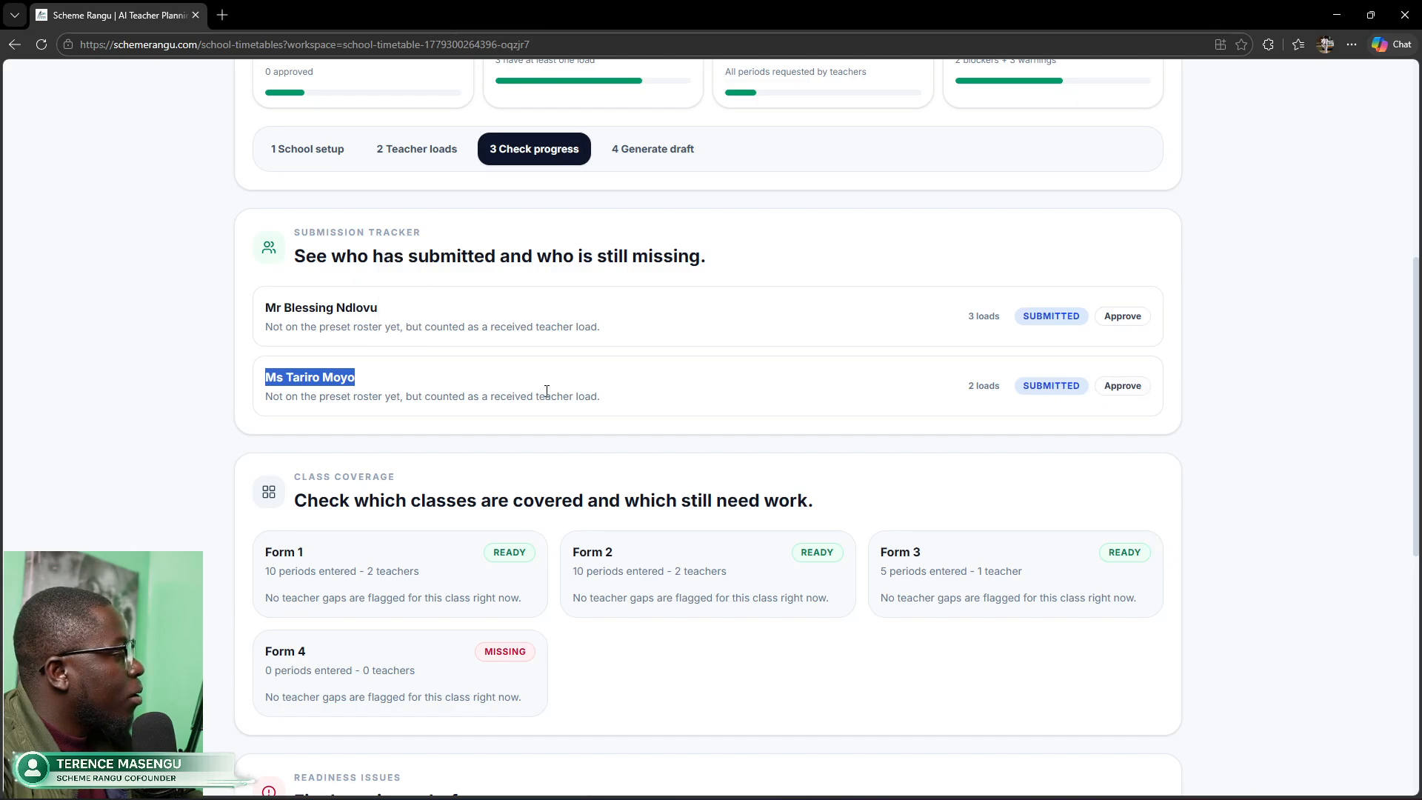
drag(265, 307, 379, 327)
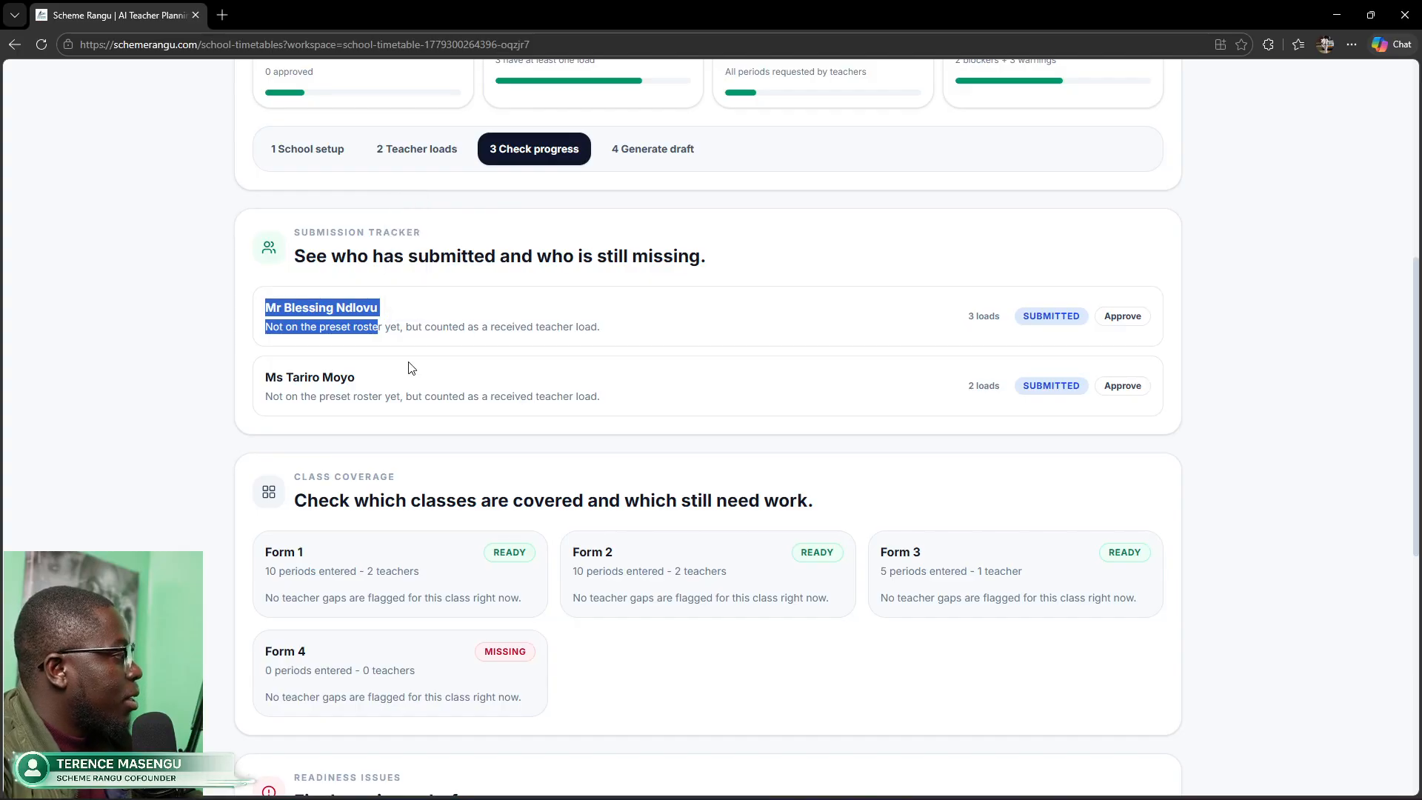
scroll(407, 368, up, 1)
click(432, 226)
scroll(511, 381, down, 4)
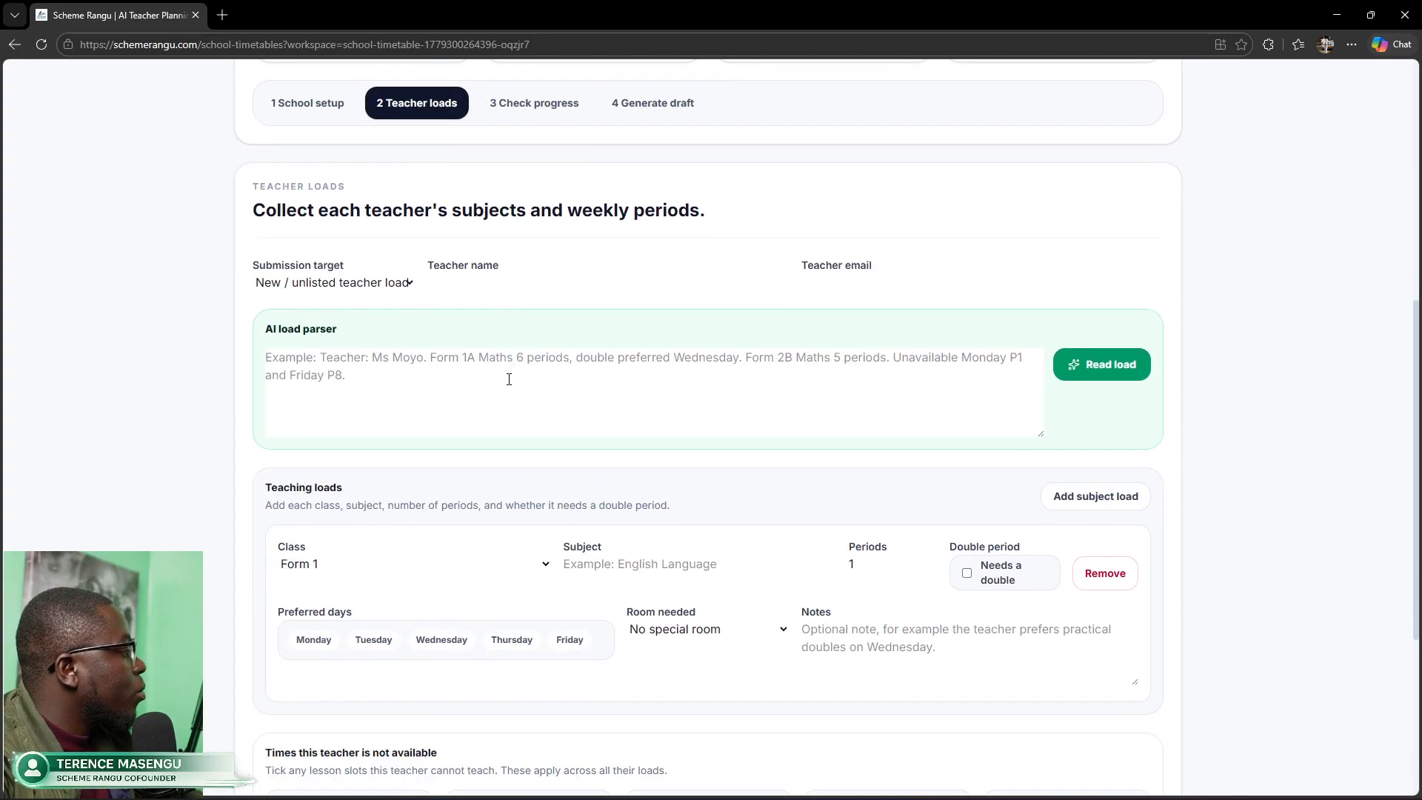
Step: Paste the new teacher's load description once into the AI load parser, undoing a duplicate paste
scroll(511, 381, up, 3)
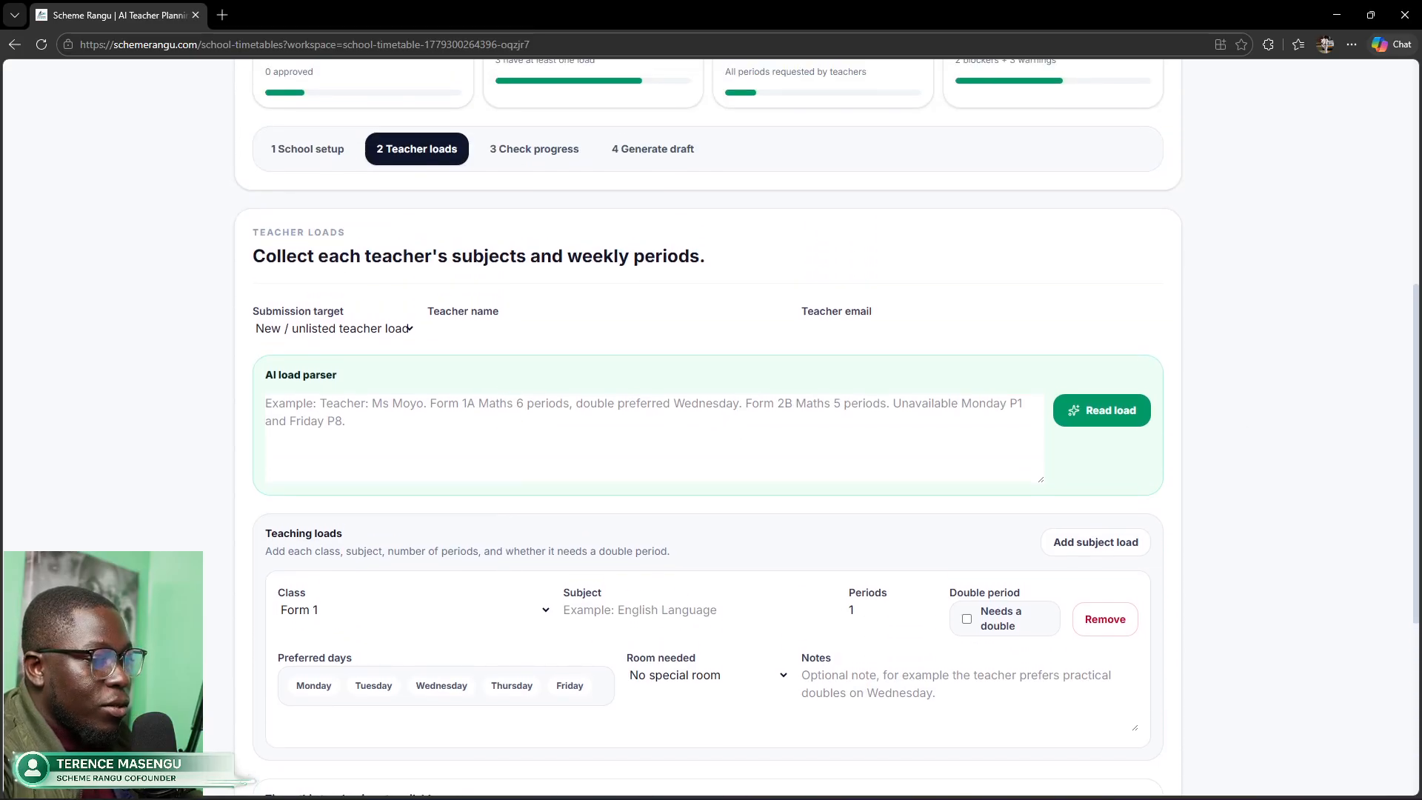
click(468, 407)
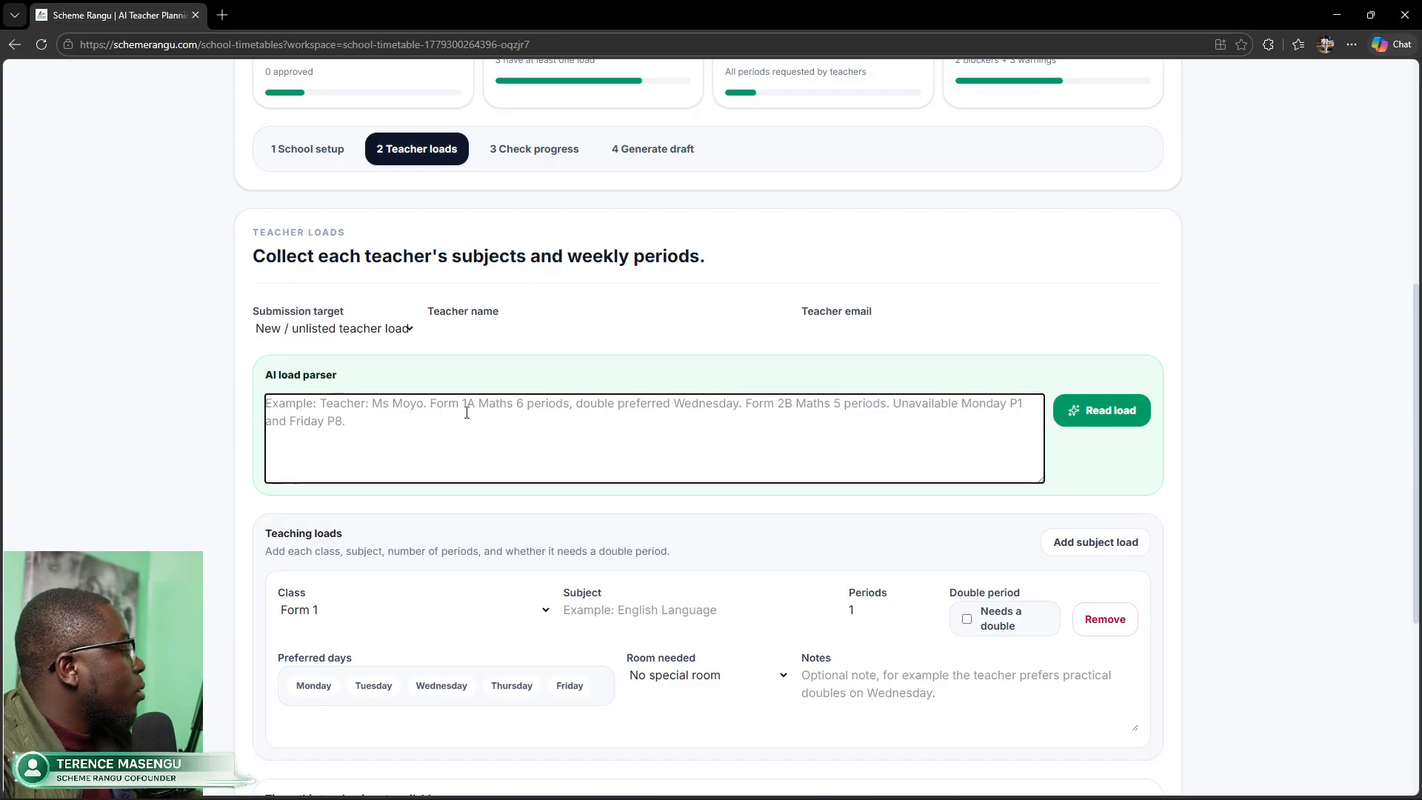
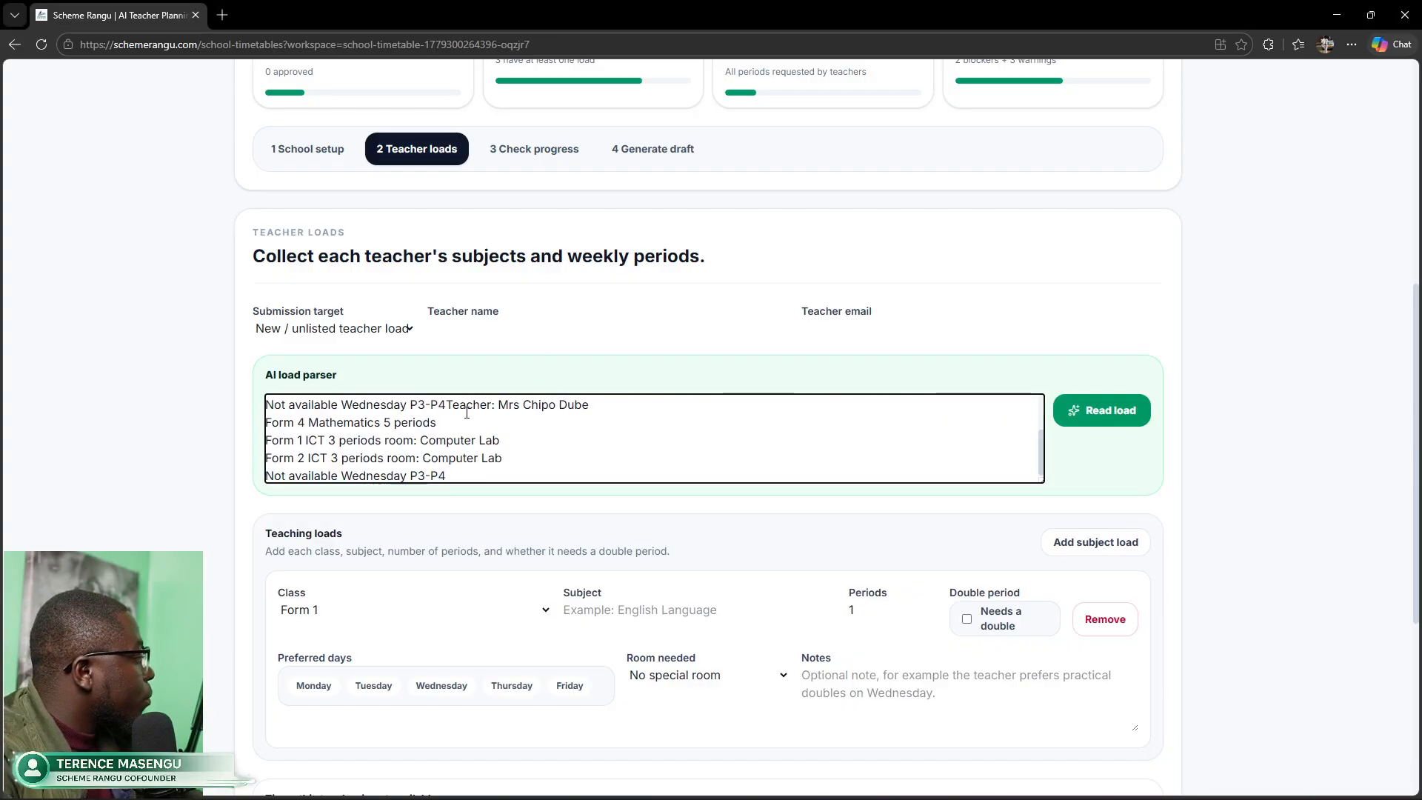
key(ctrl+z)
key(ctrl+z)
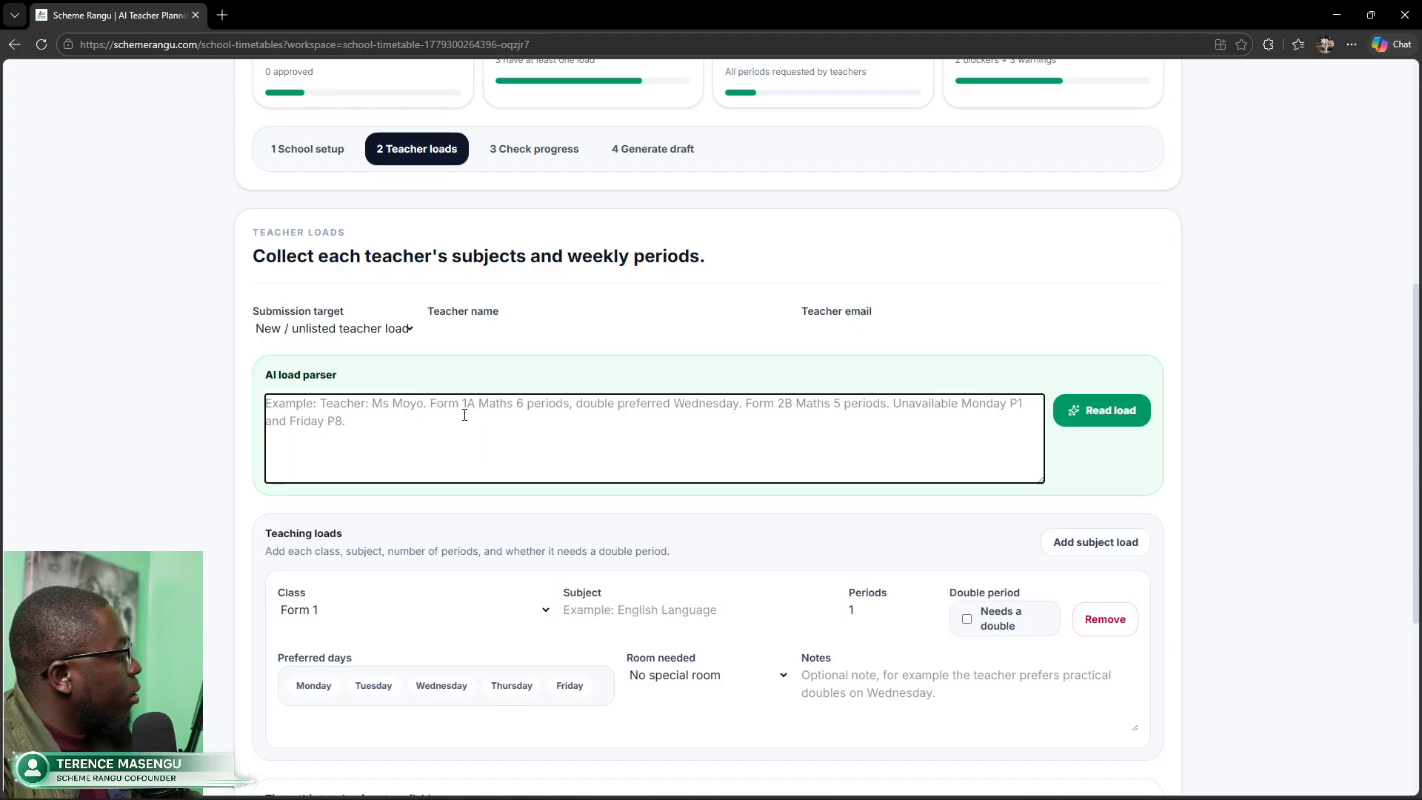
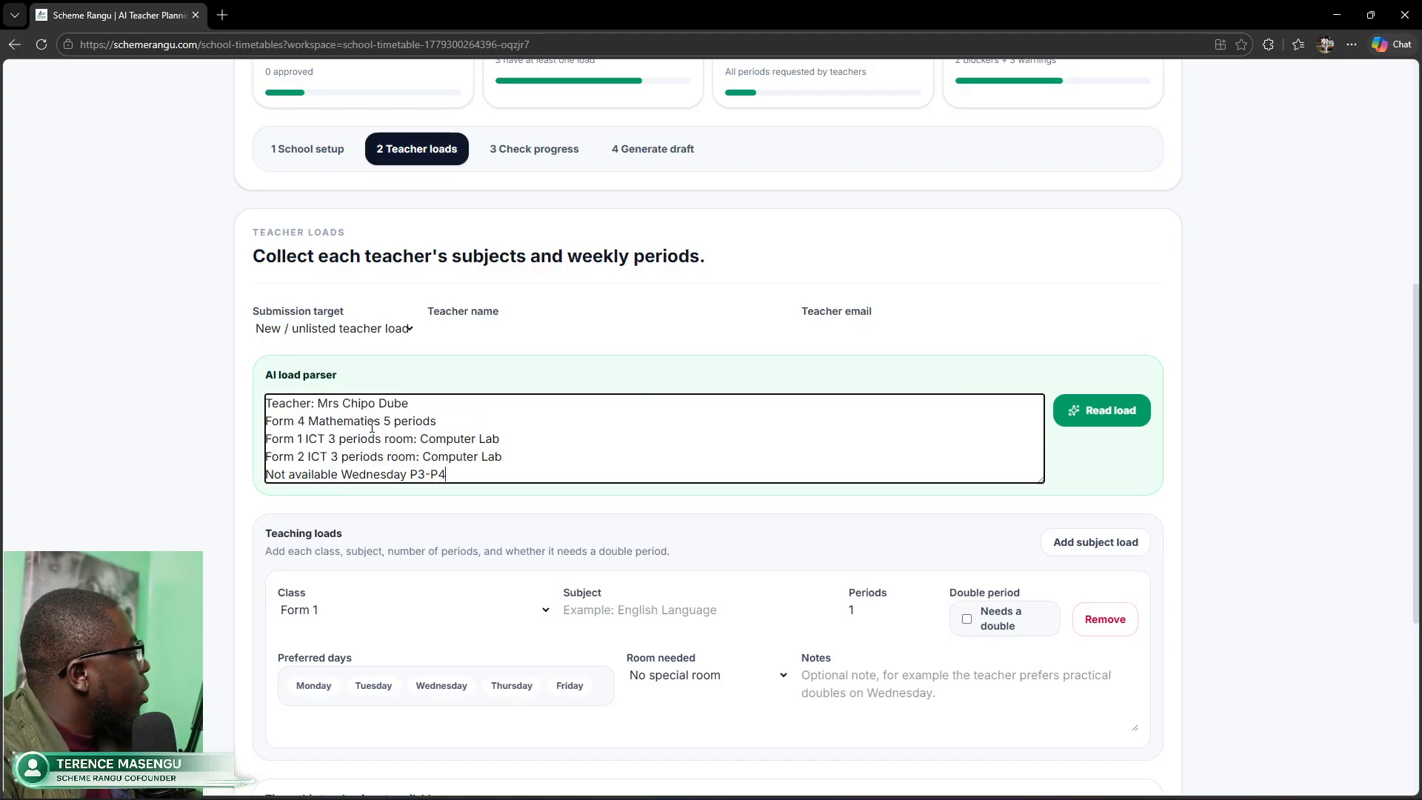
Step: Keep New / unlisted teacher load as target and parse into Form 4 Mathematics plus Form 1–2 ICT
click(337, 331)
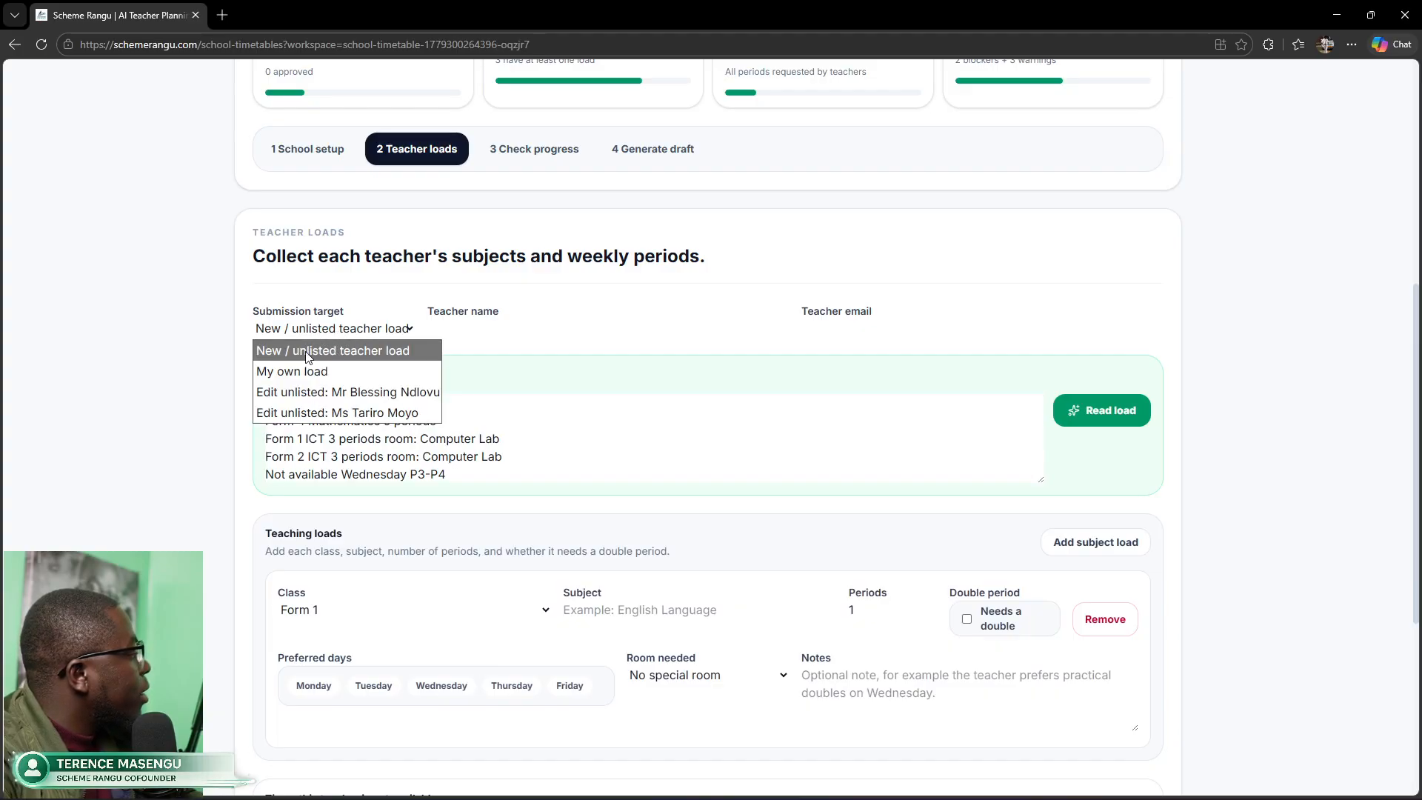
click(309, 352)
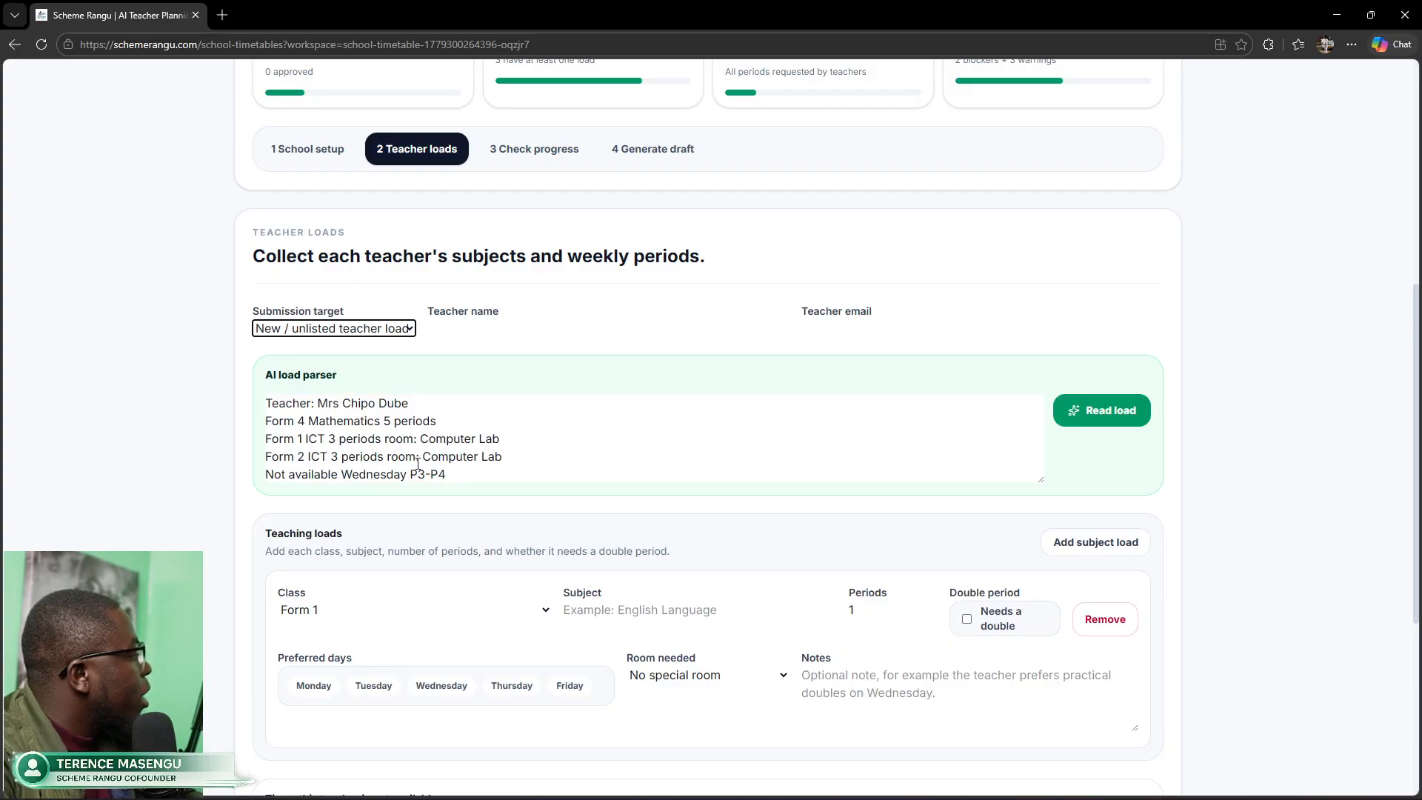
drag(422, 441, 555, 442)
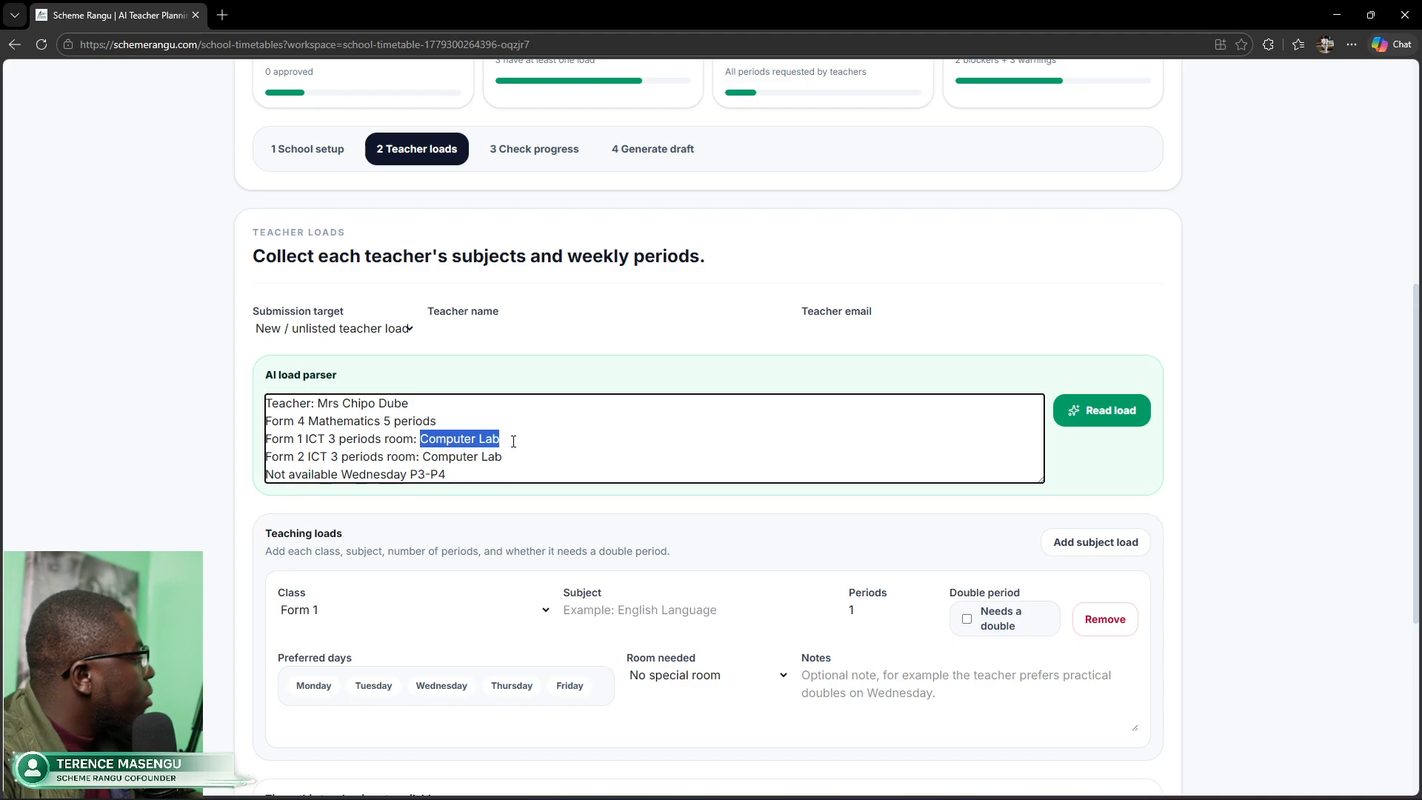
drag(422, 461, 504, 466)
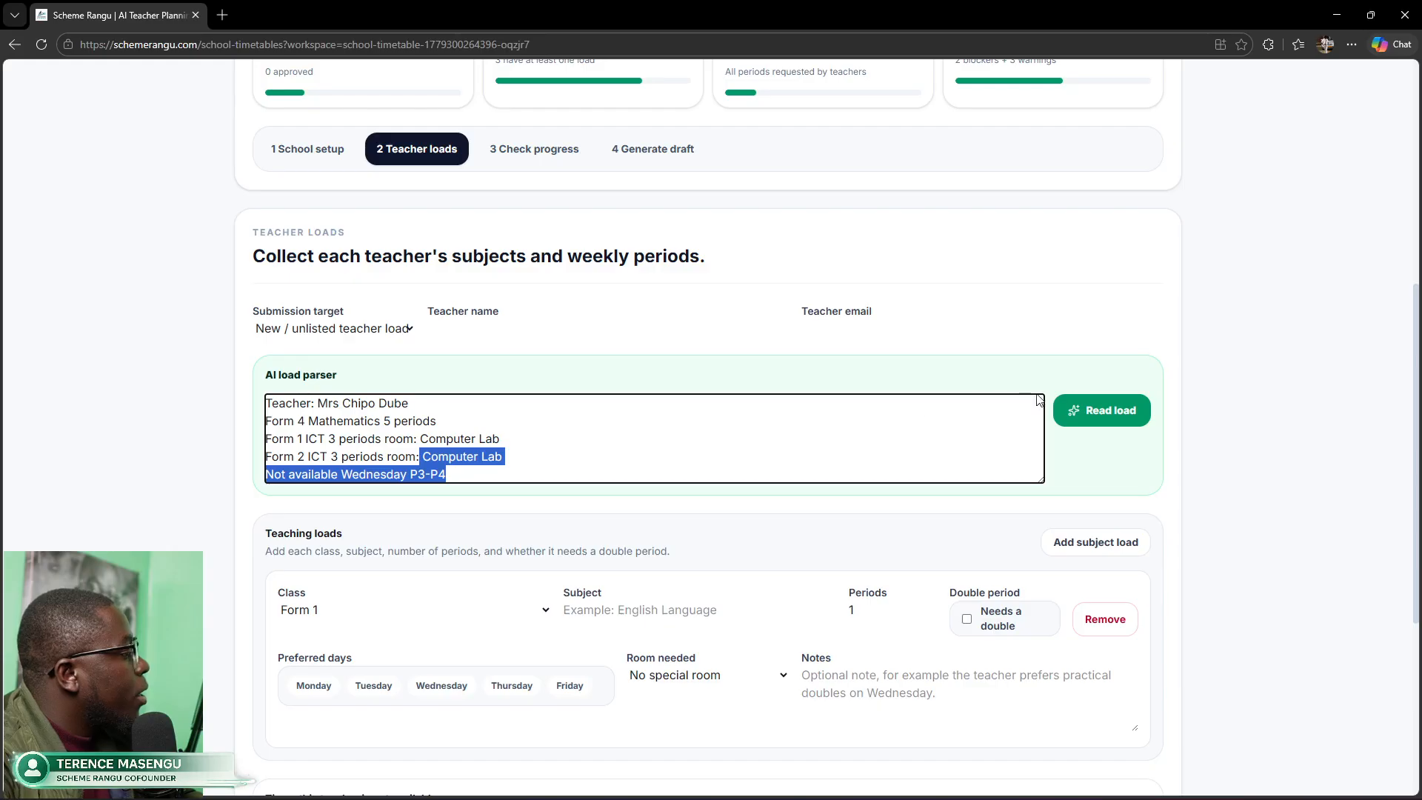
click(1099, 409)
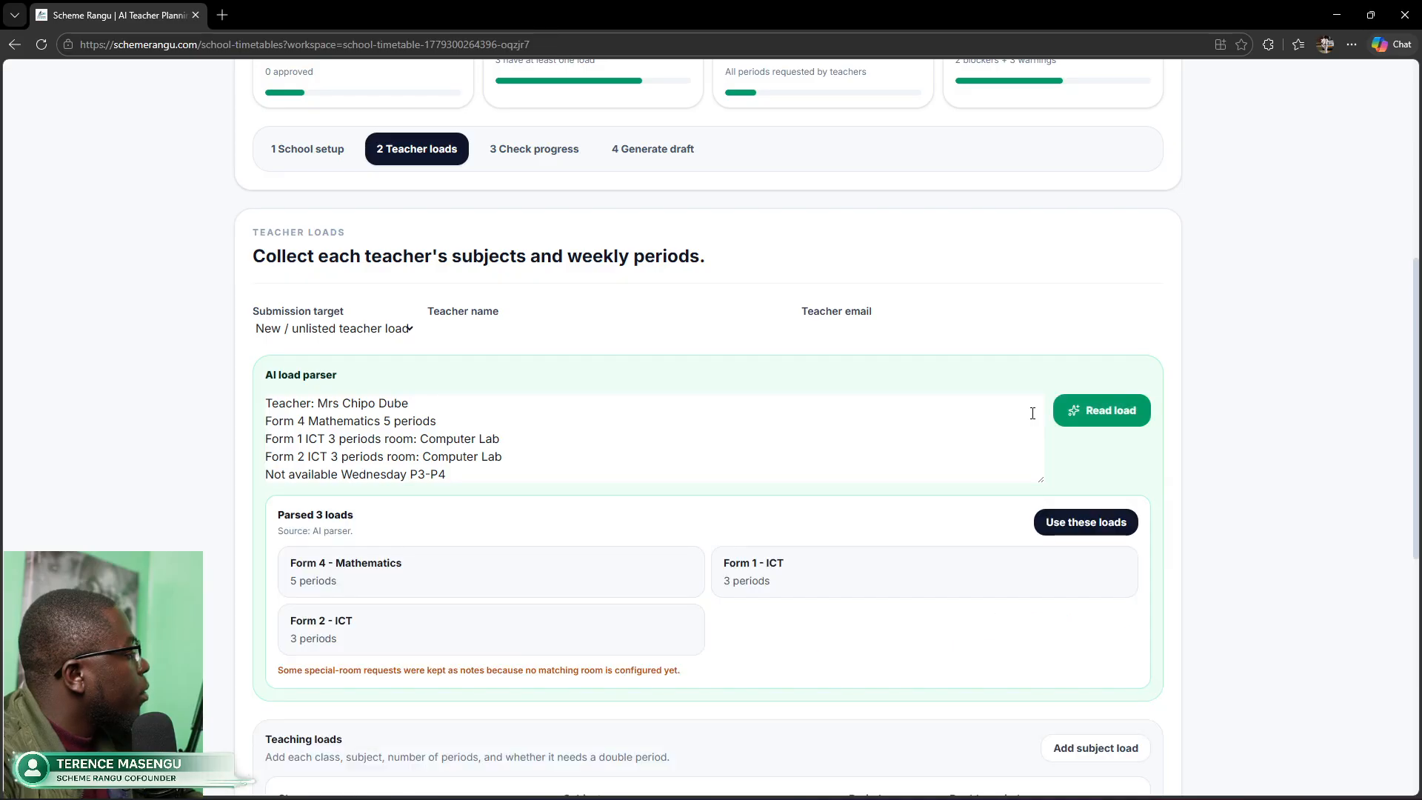
scroll(763, 528, down, 2)
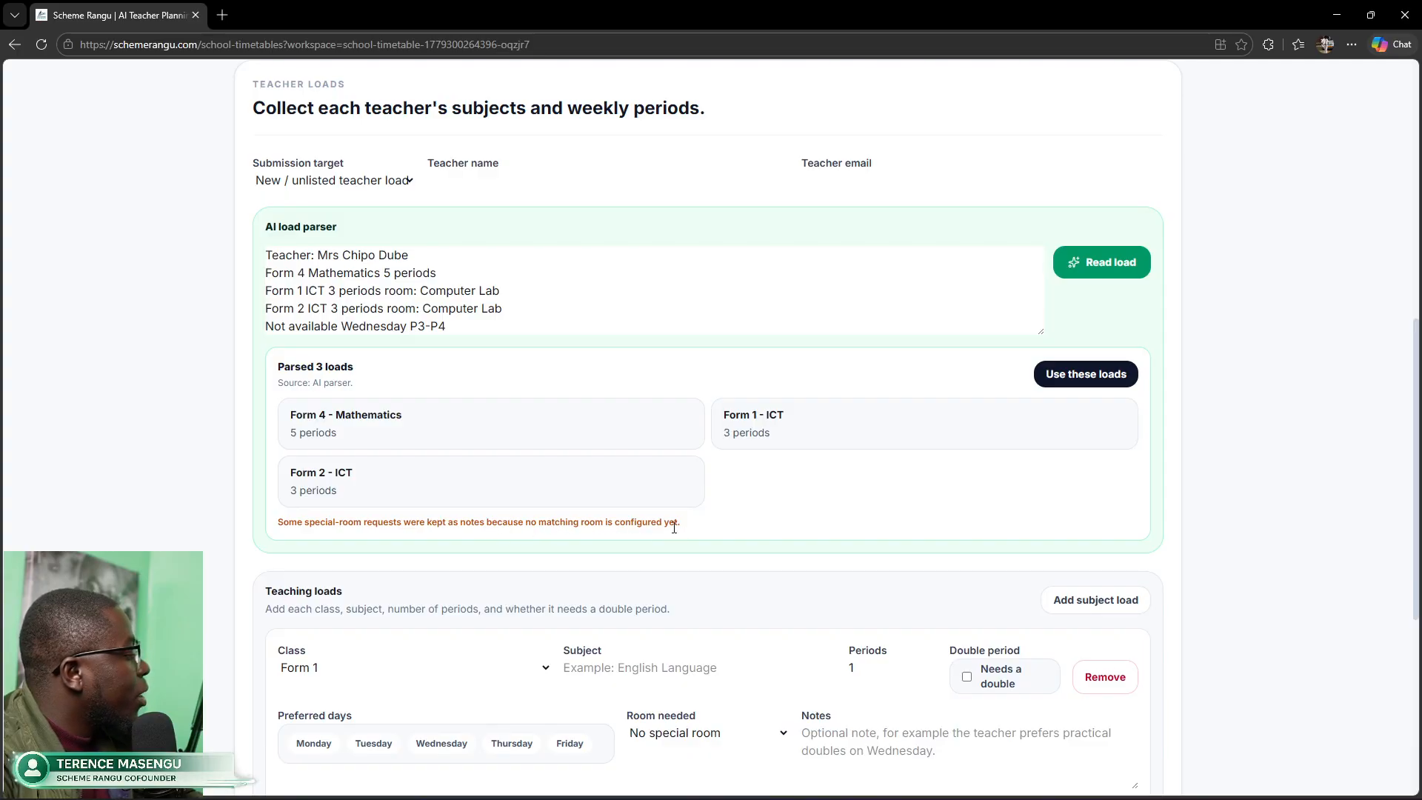
scroll(675, 533, down, 1)
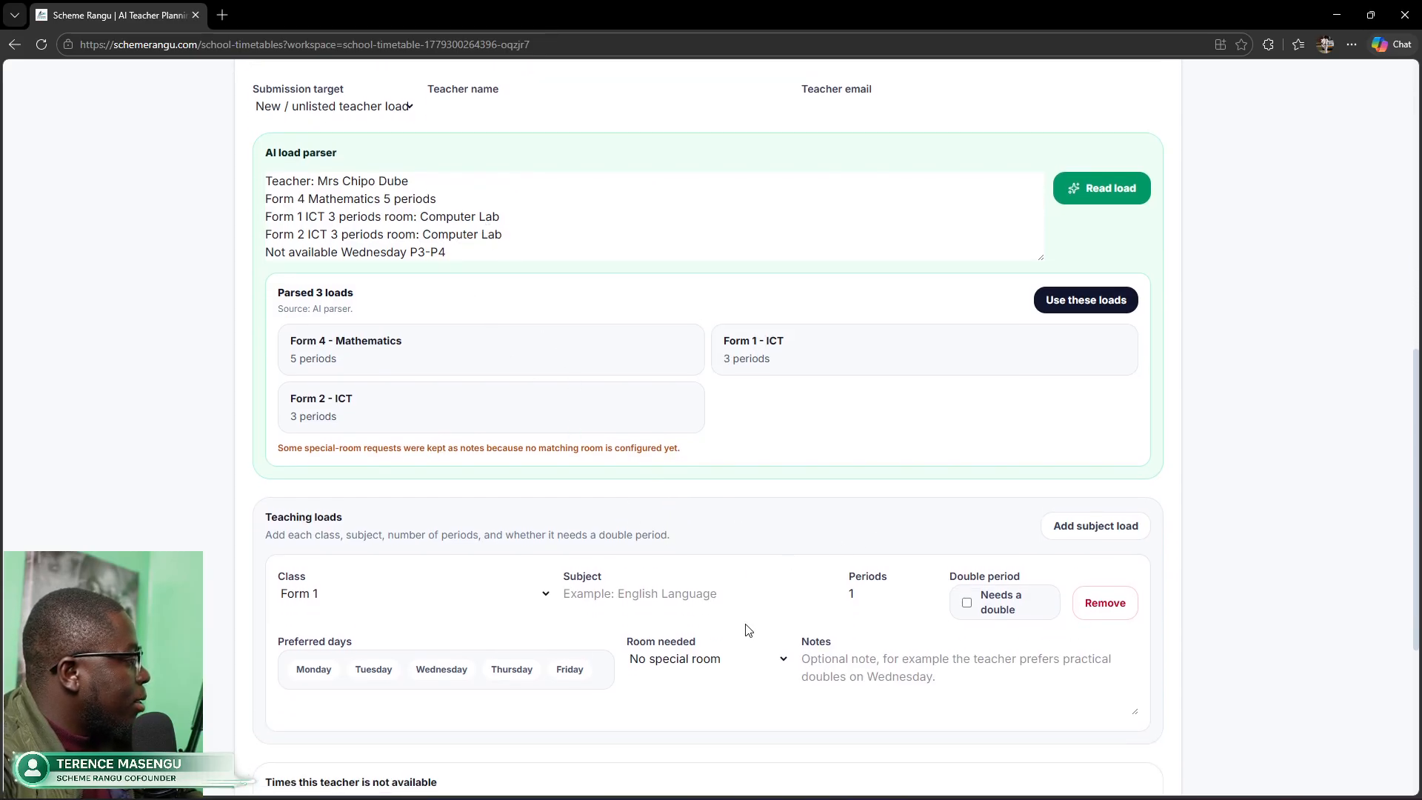
click(784, 662)
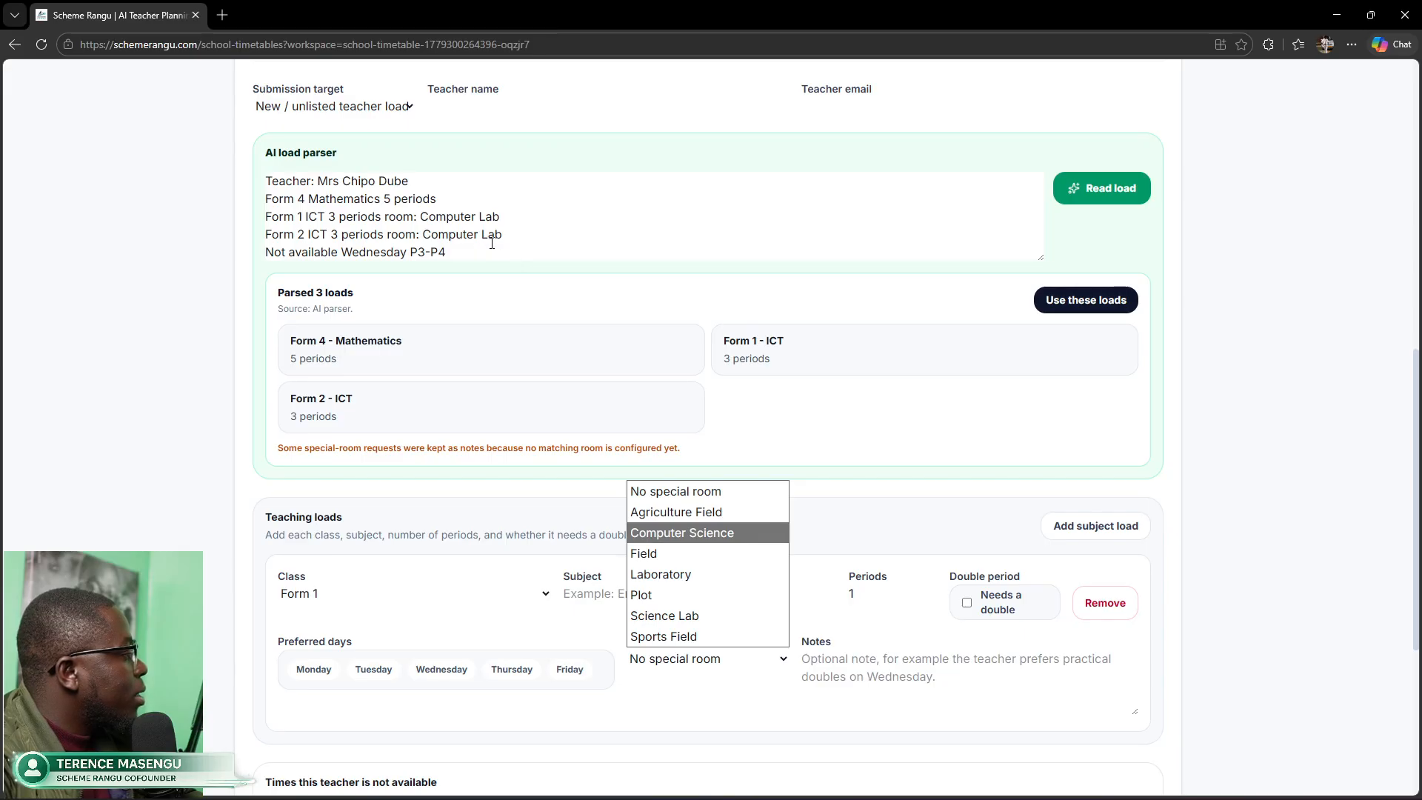
click(507, 217)
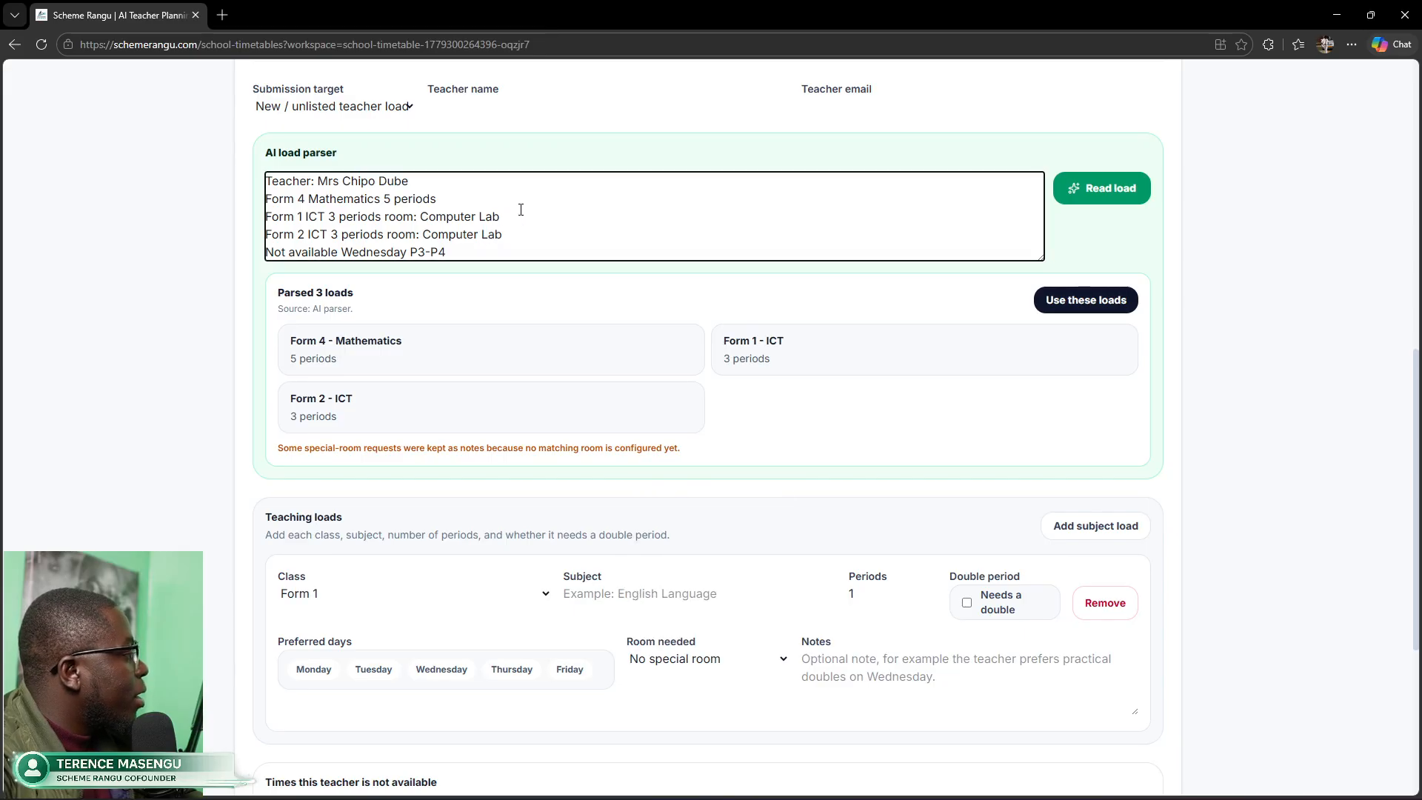
key(BackSpace)
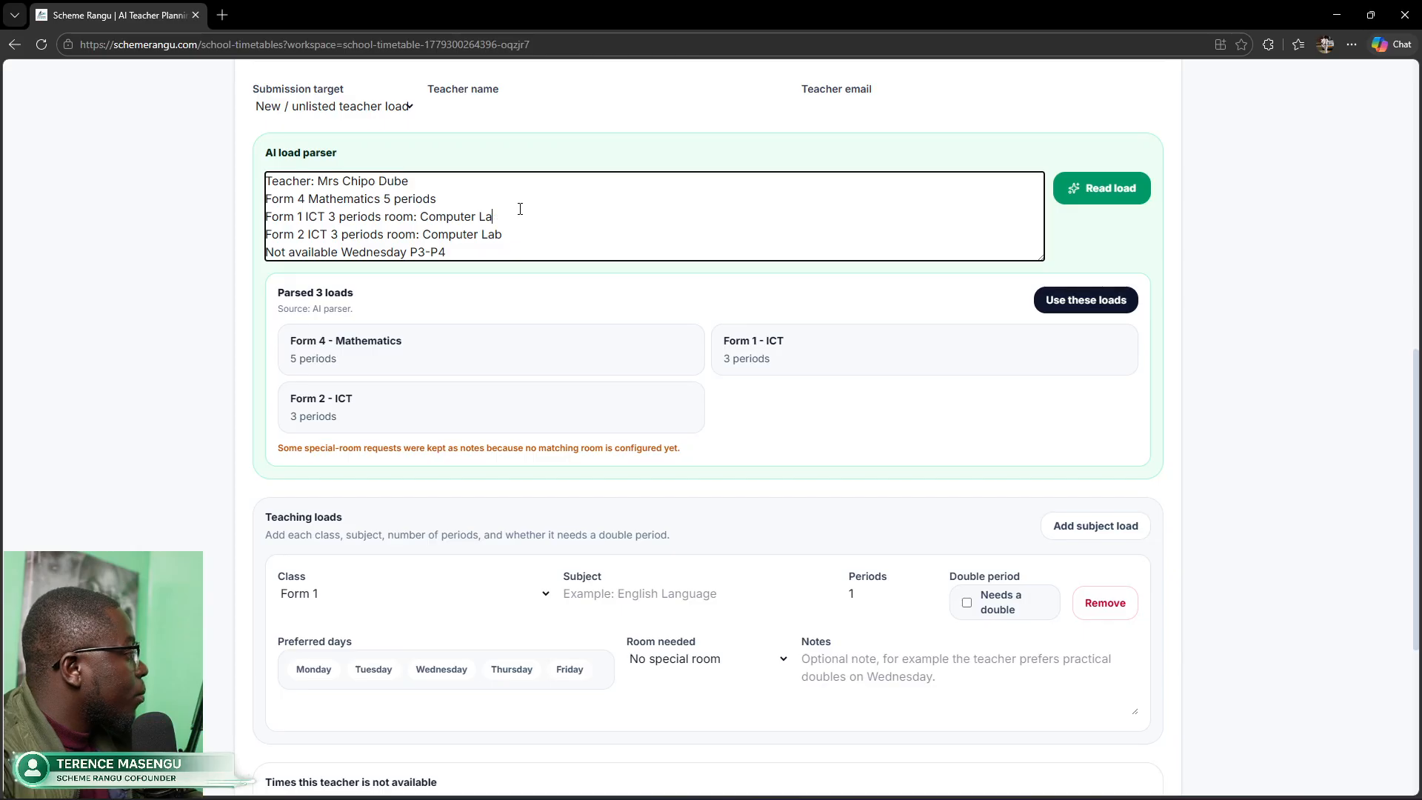
text(S)
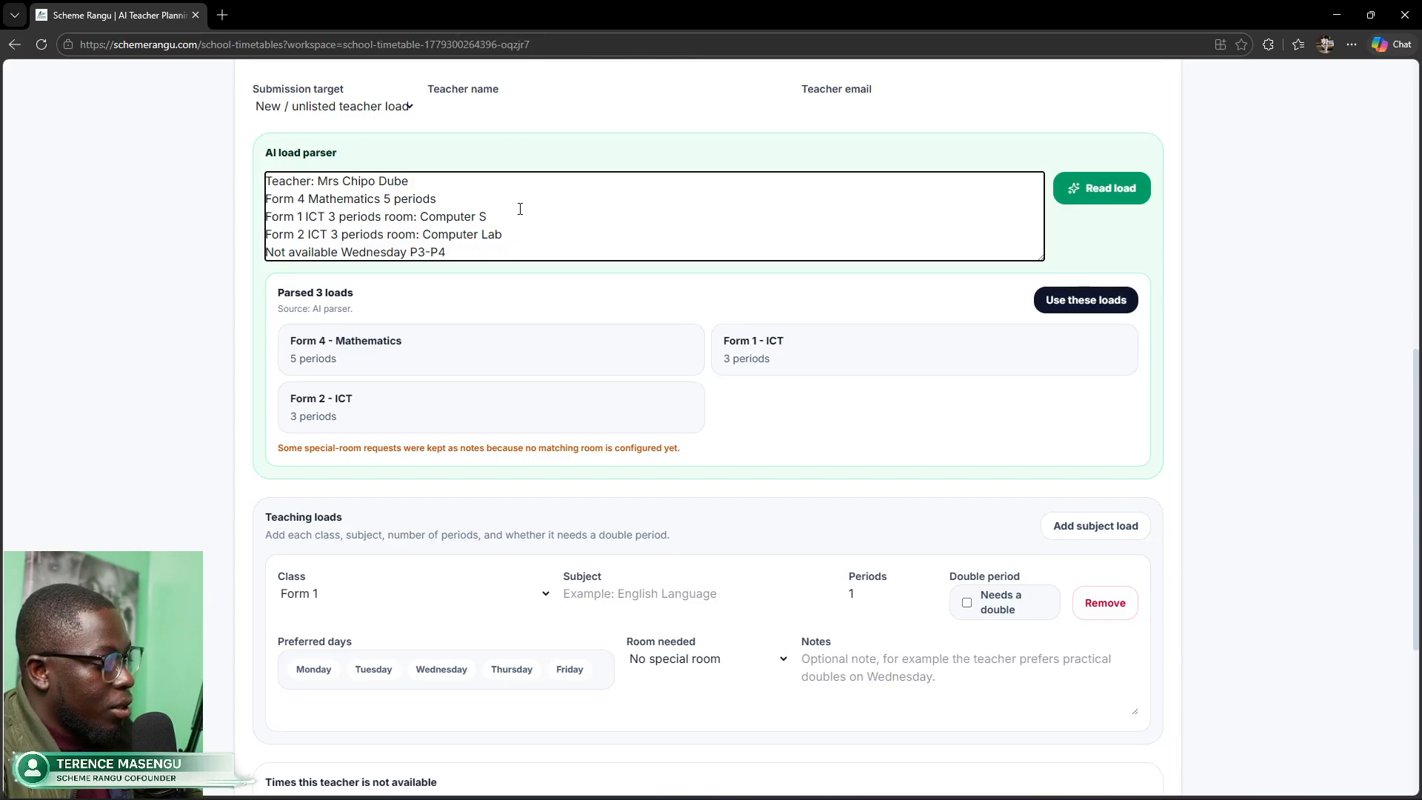
text(cie)
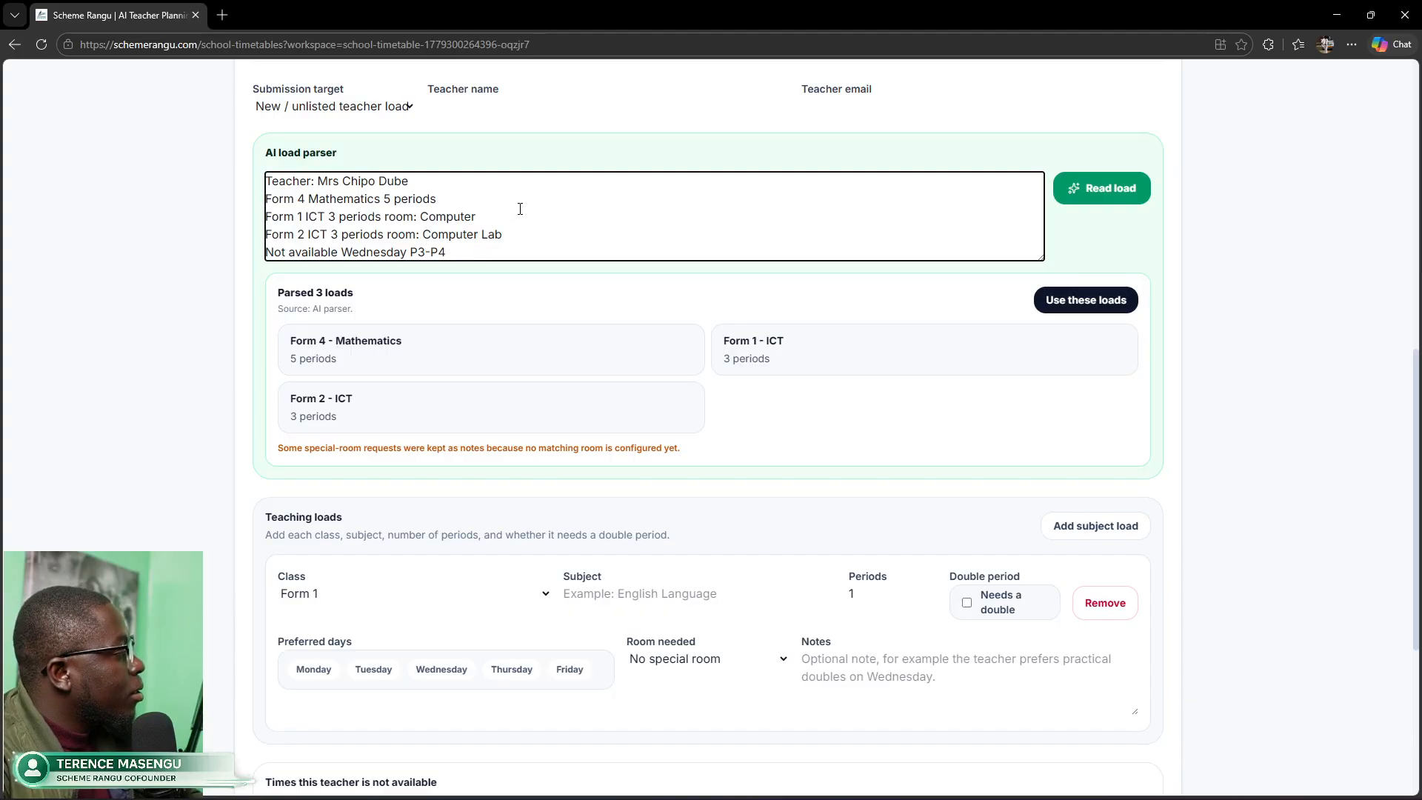
text(Lab)
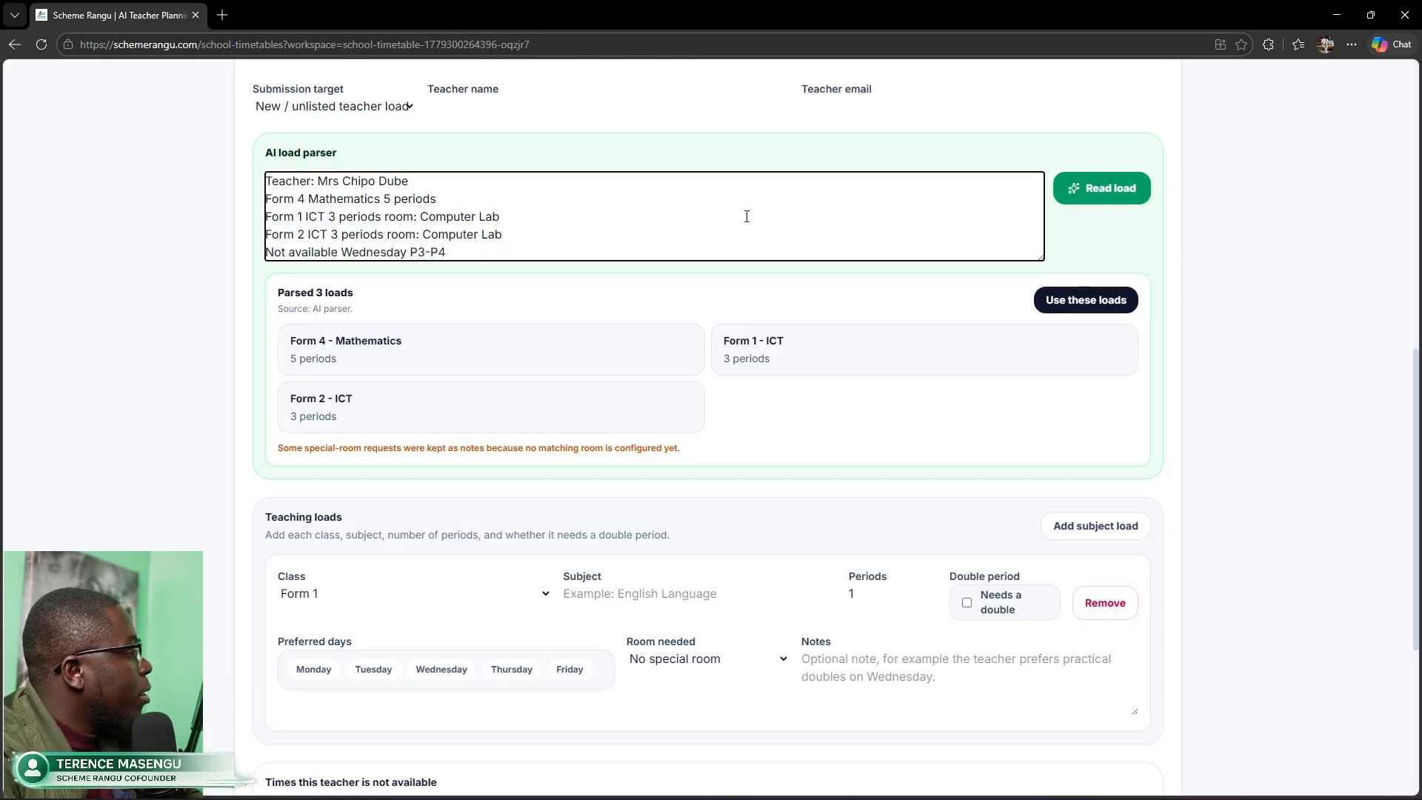
Step: Apply the three parsed loads and set Form 1 and Form 2 ICT rooms to Computer Science
click(1072, 303)
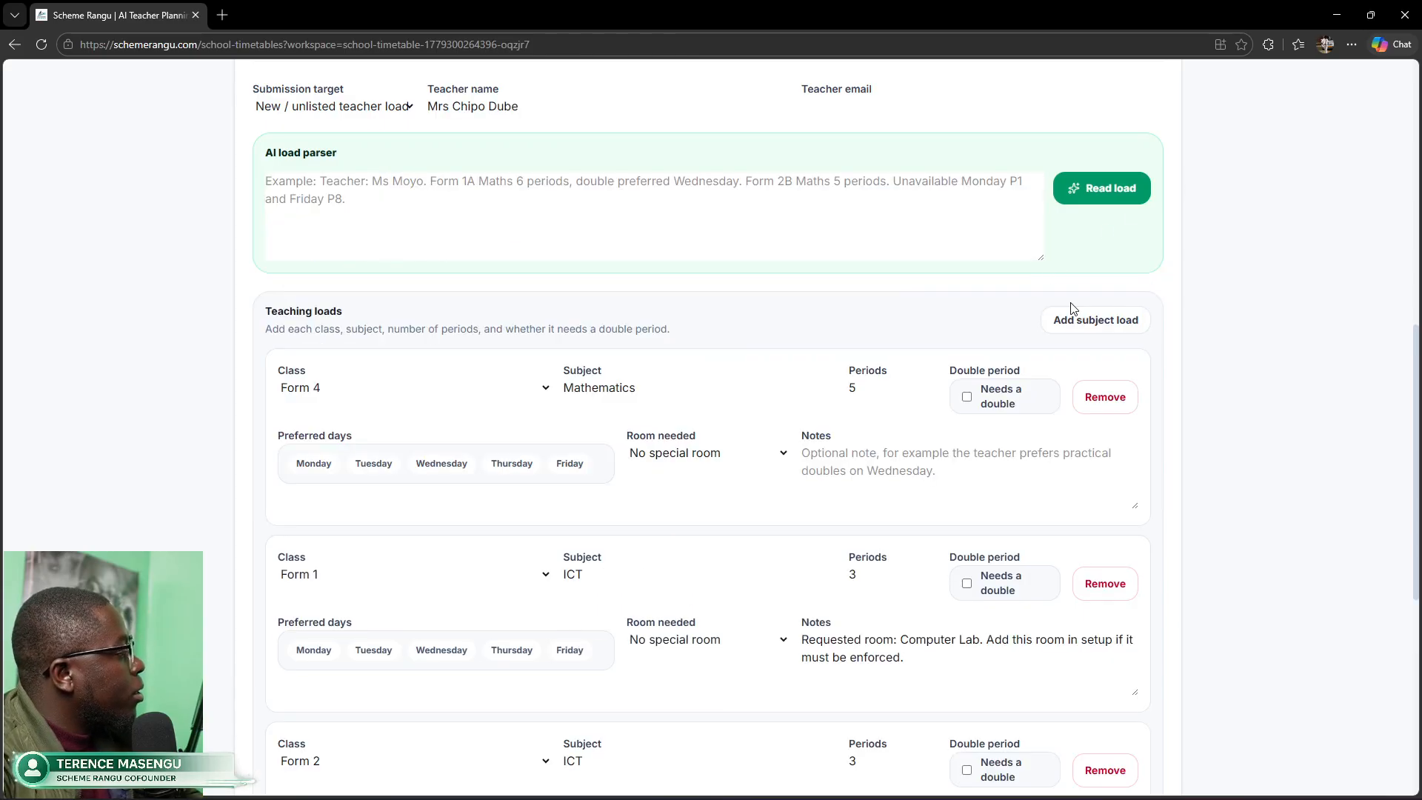
scroll(631, 407, down, 3)
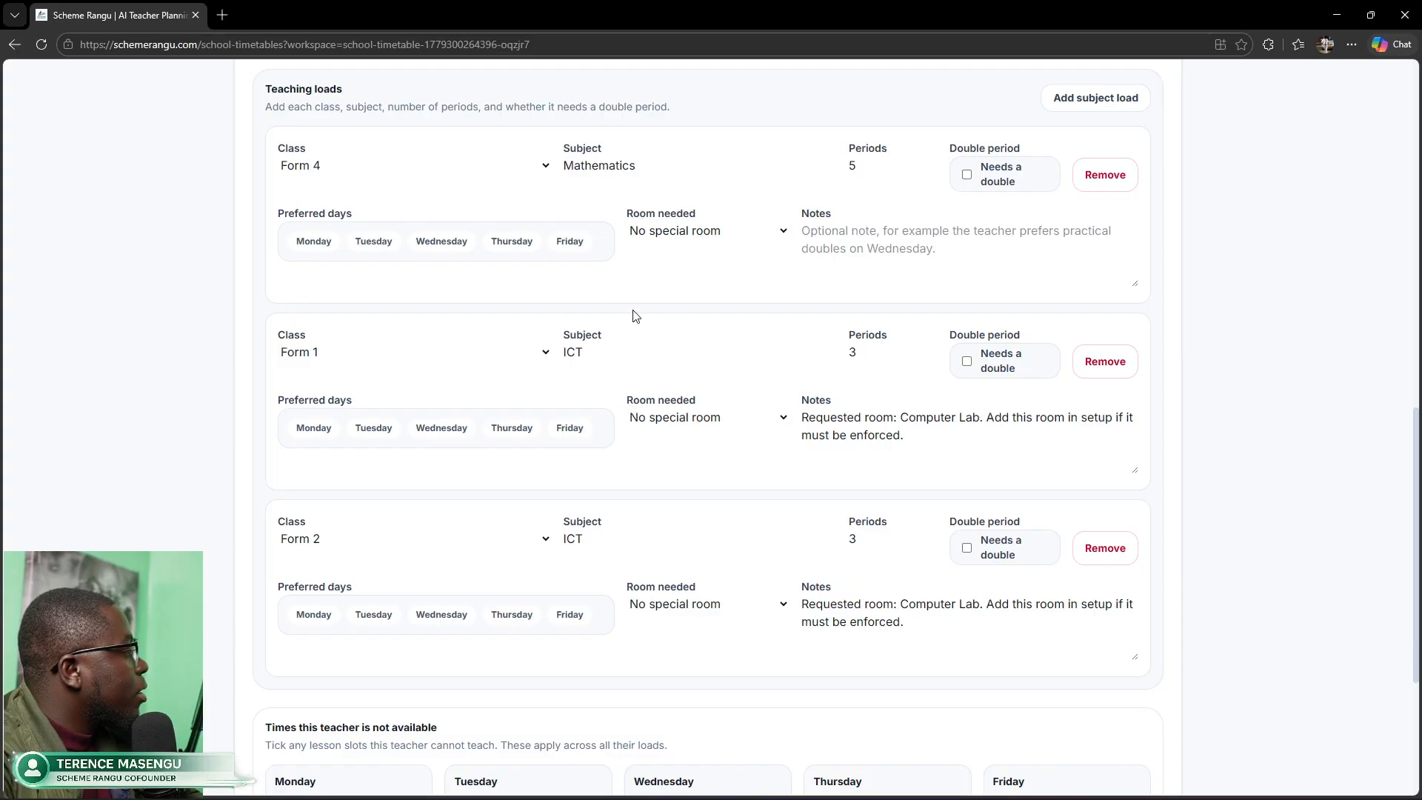
click(783, 421)
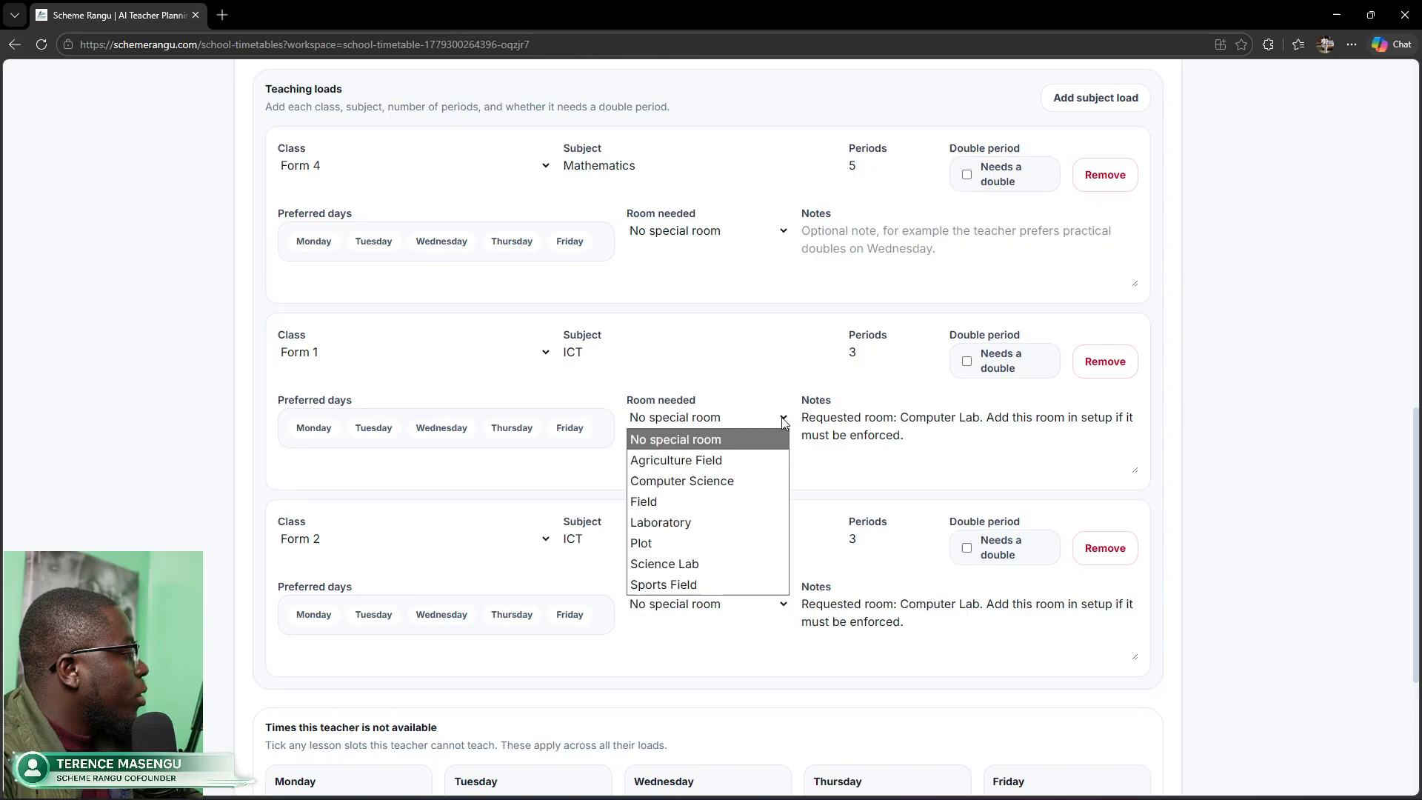
click(711, 482)
click(743, 606)
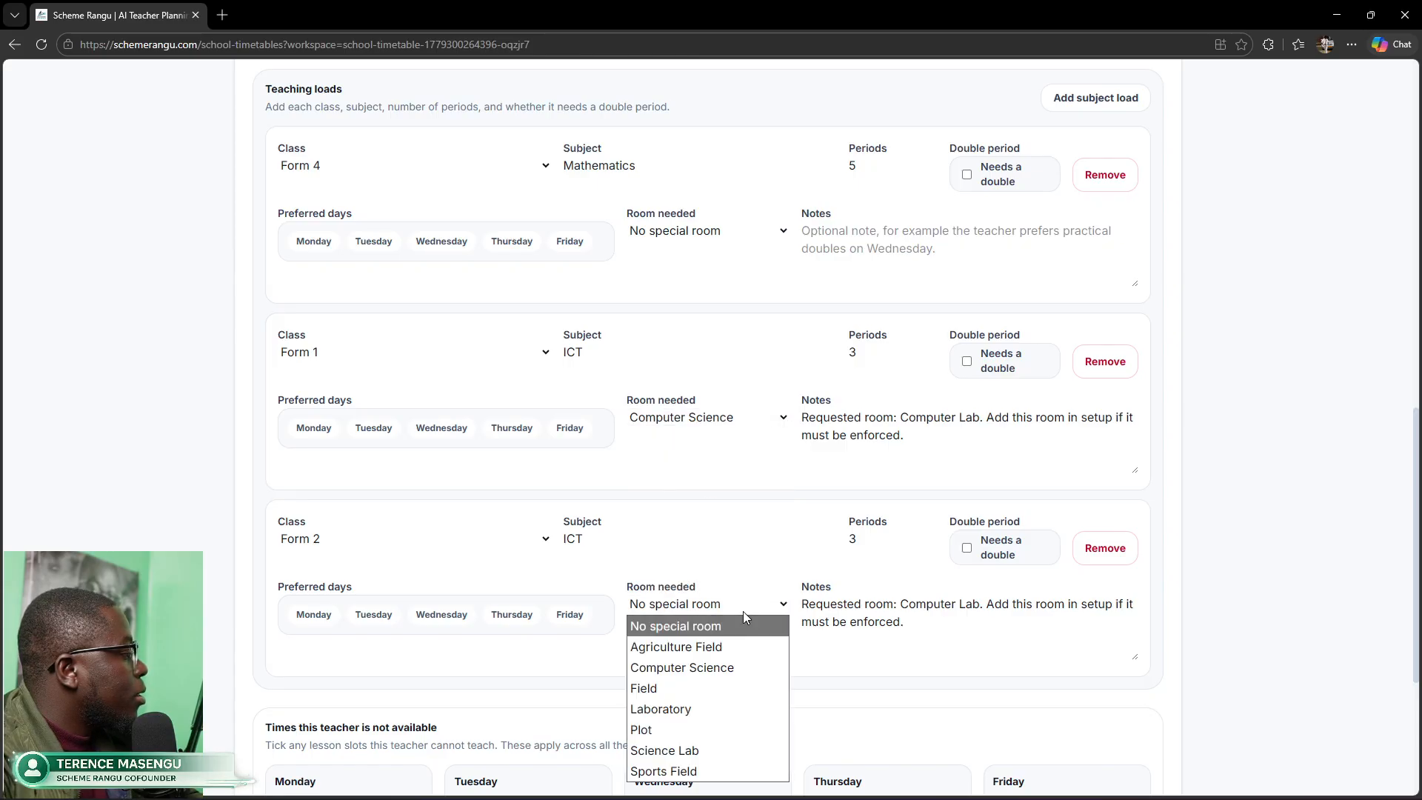
click(707, 666)
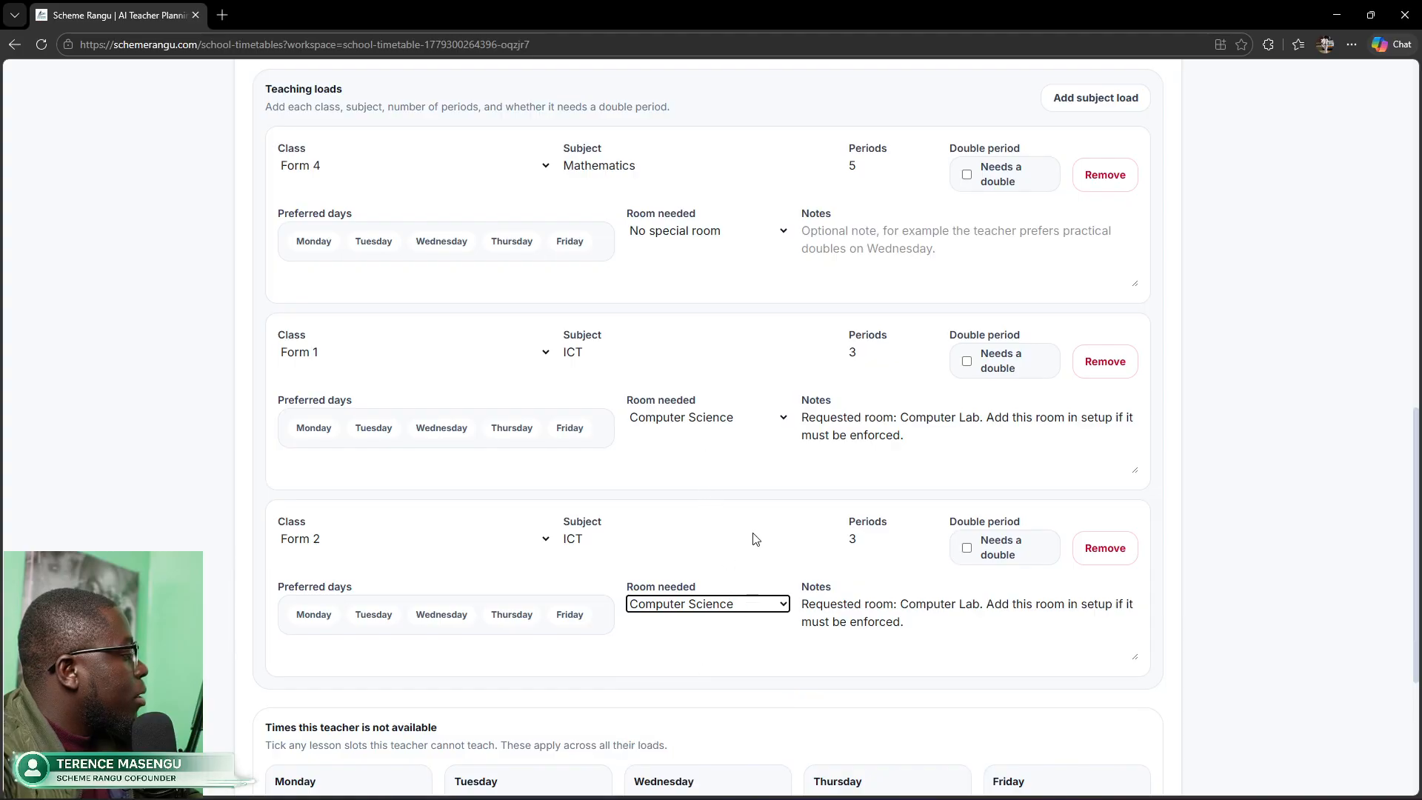
Step: Confirm both ICT loads keep Computer Science as the room needed
click(783, 419)
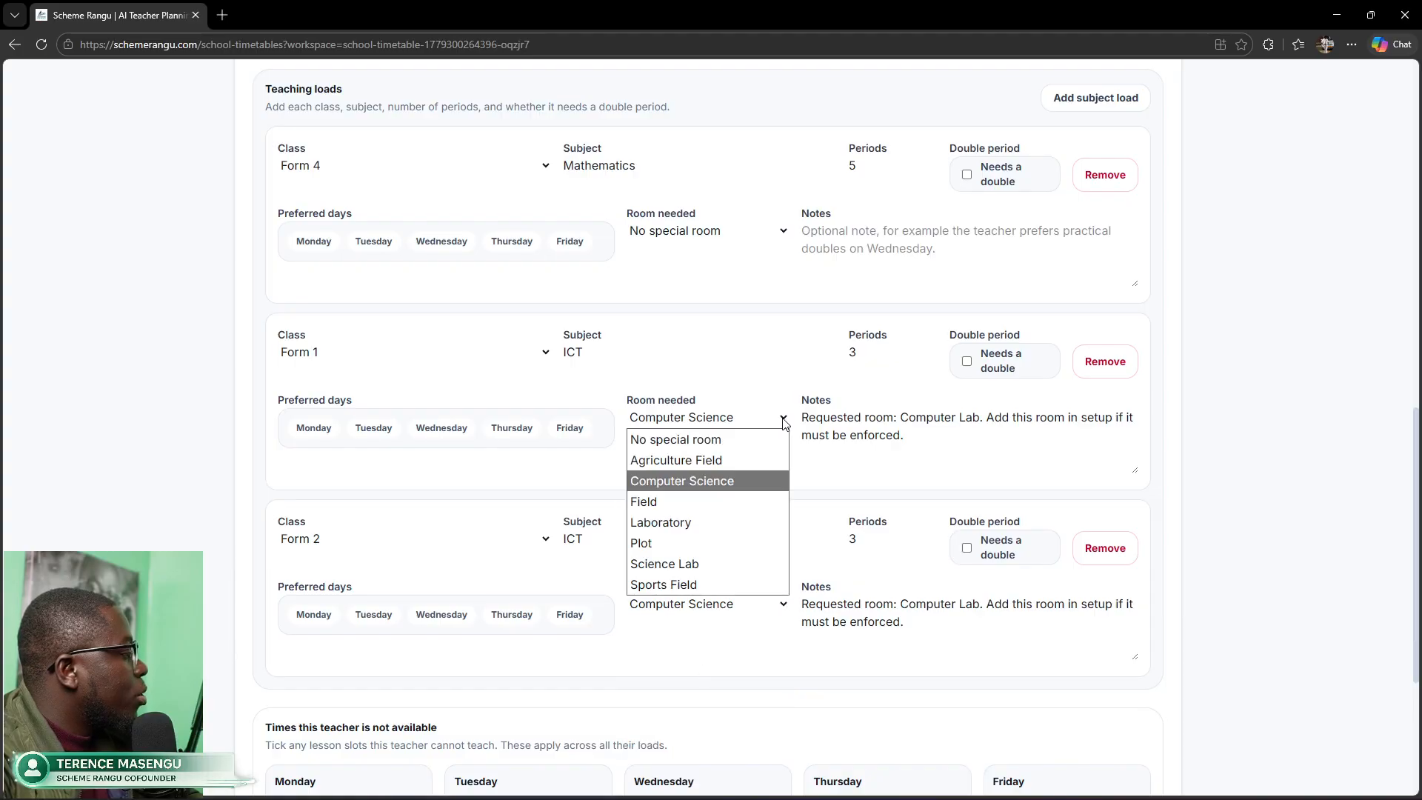
click(676, 482)
click(774, 606)
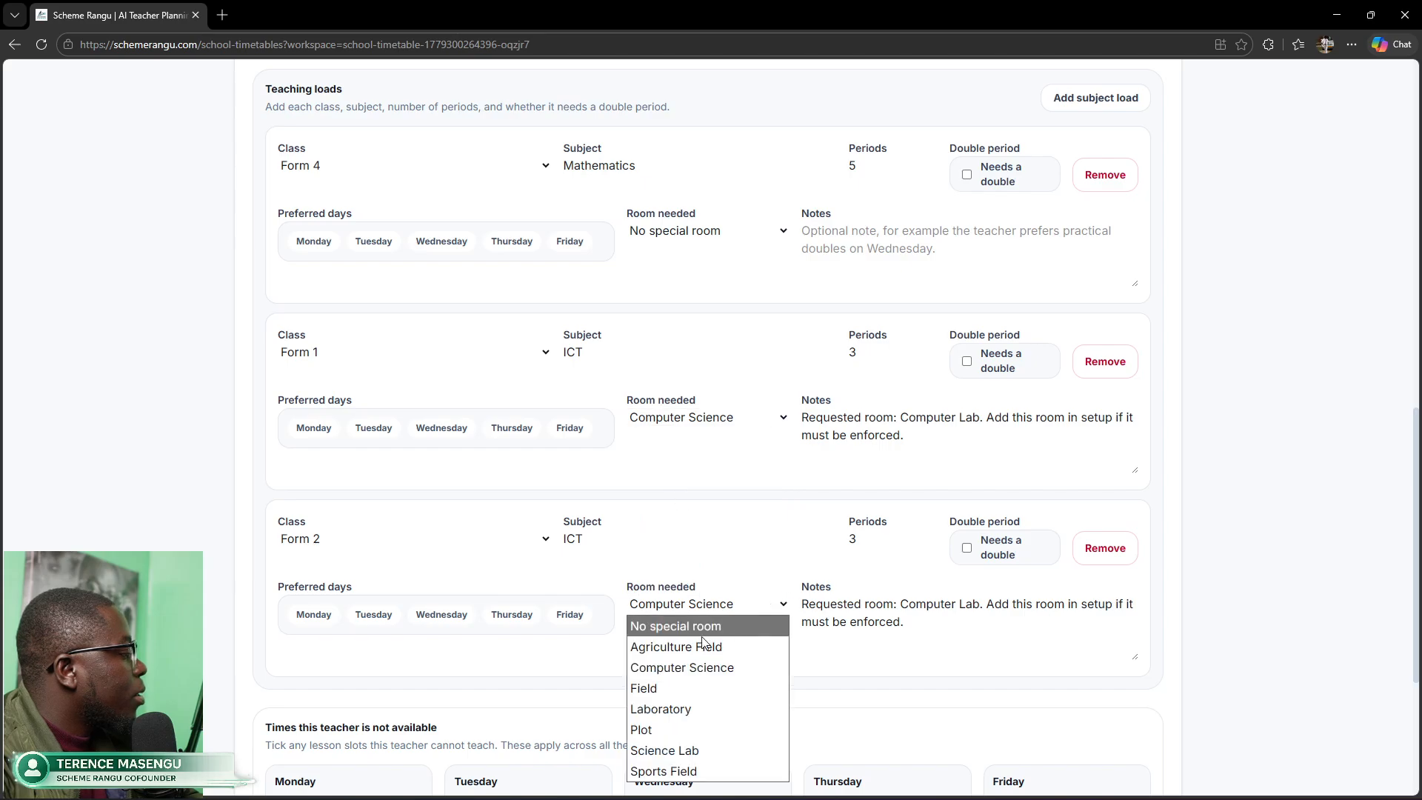
click(688, 665)
scroll(803, 327, up, 3)
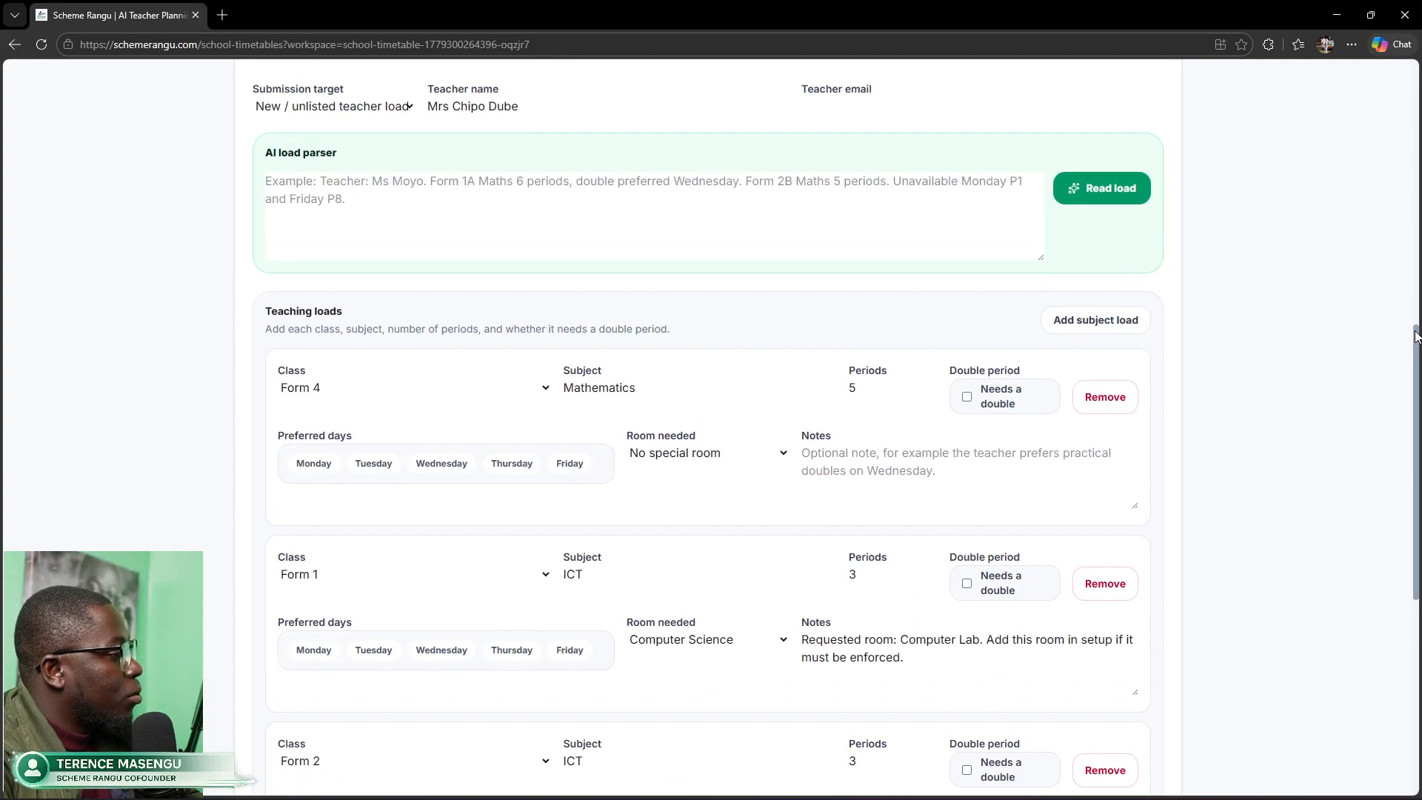
drag(1418, 331, 1419, 530)
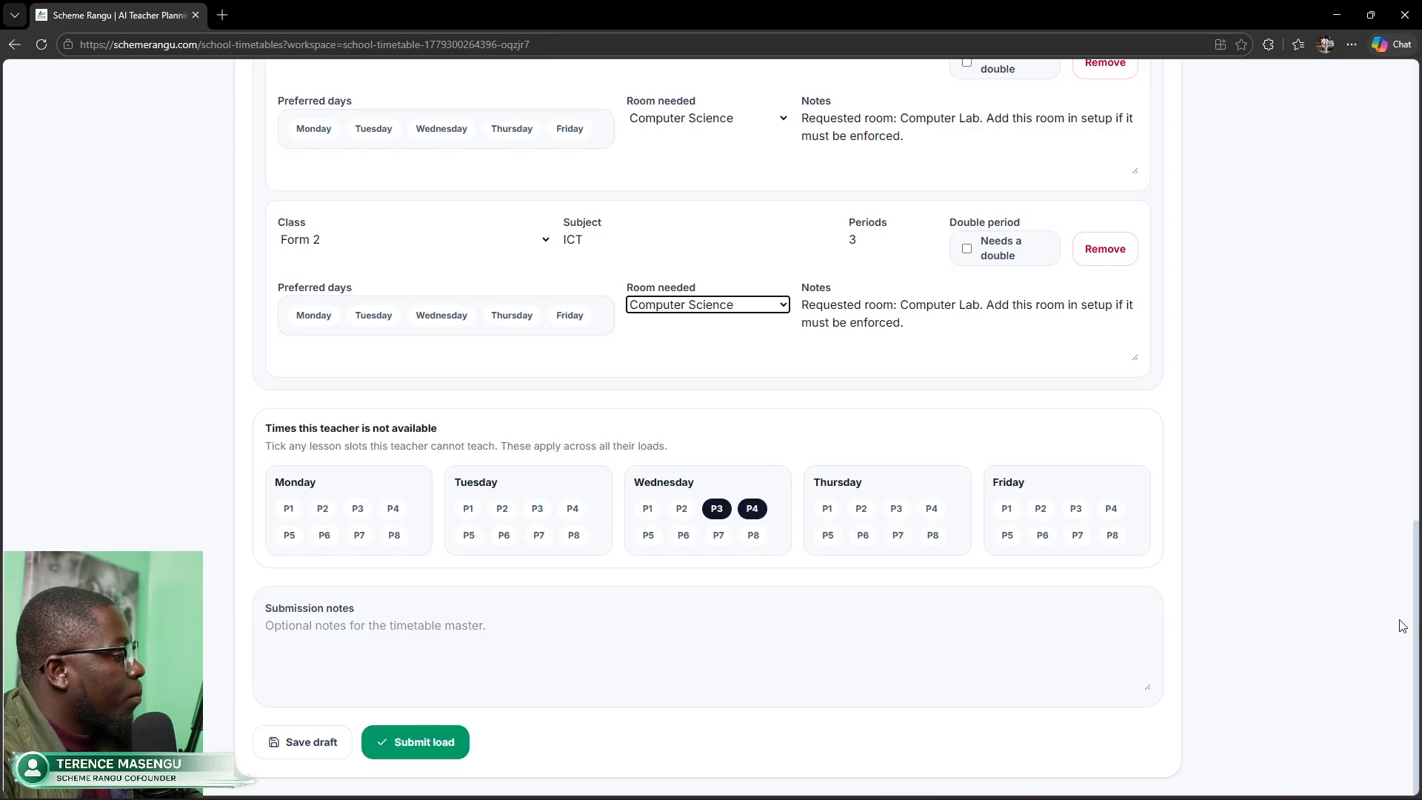
drag(1411, 637, 1374, 272)
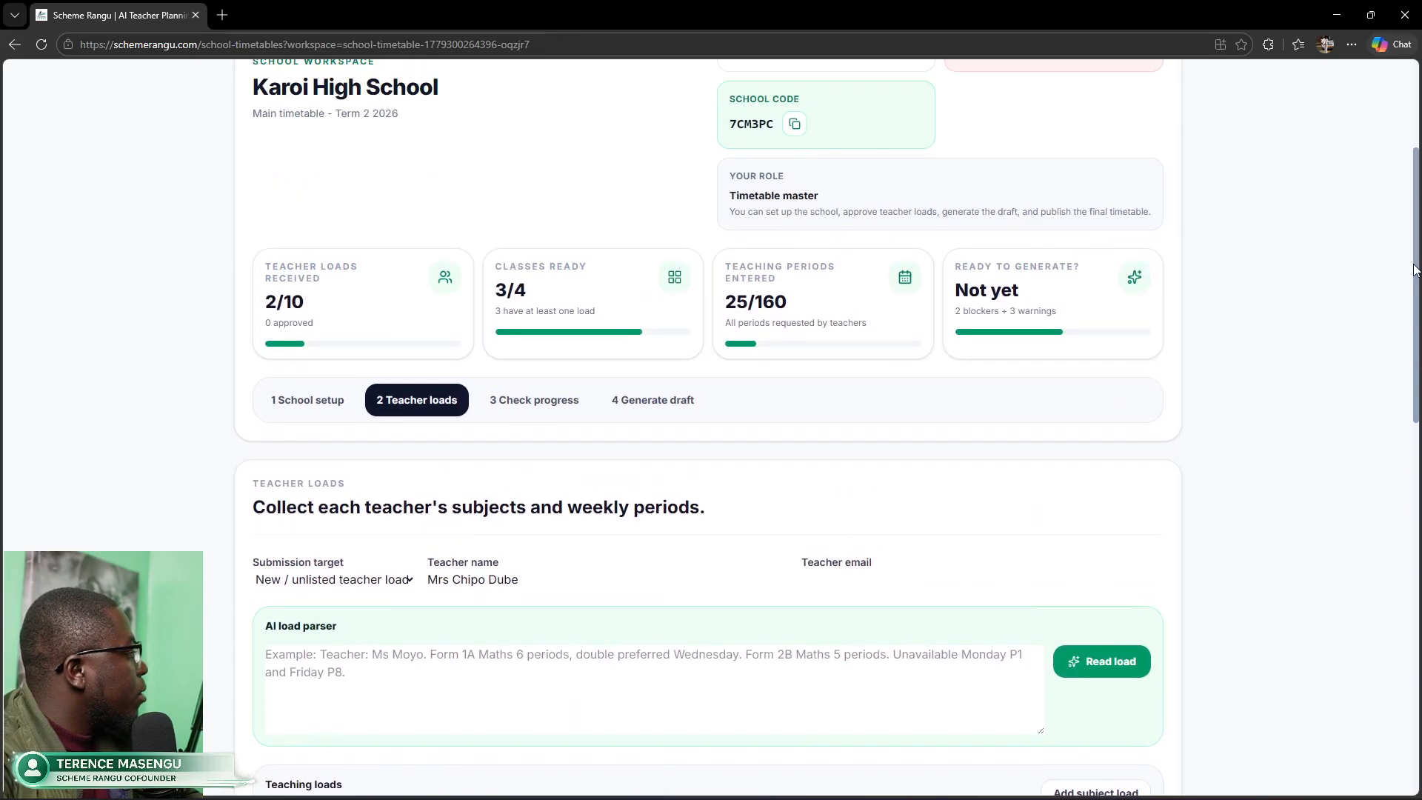
Step: In the School setup rooms list, replace Computer Science with a new room named Computer Lab
click(320, 407)
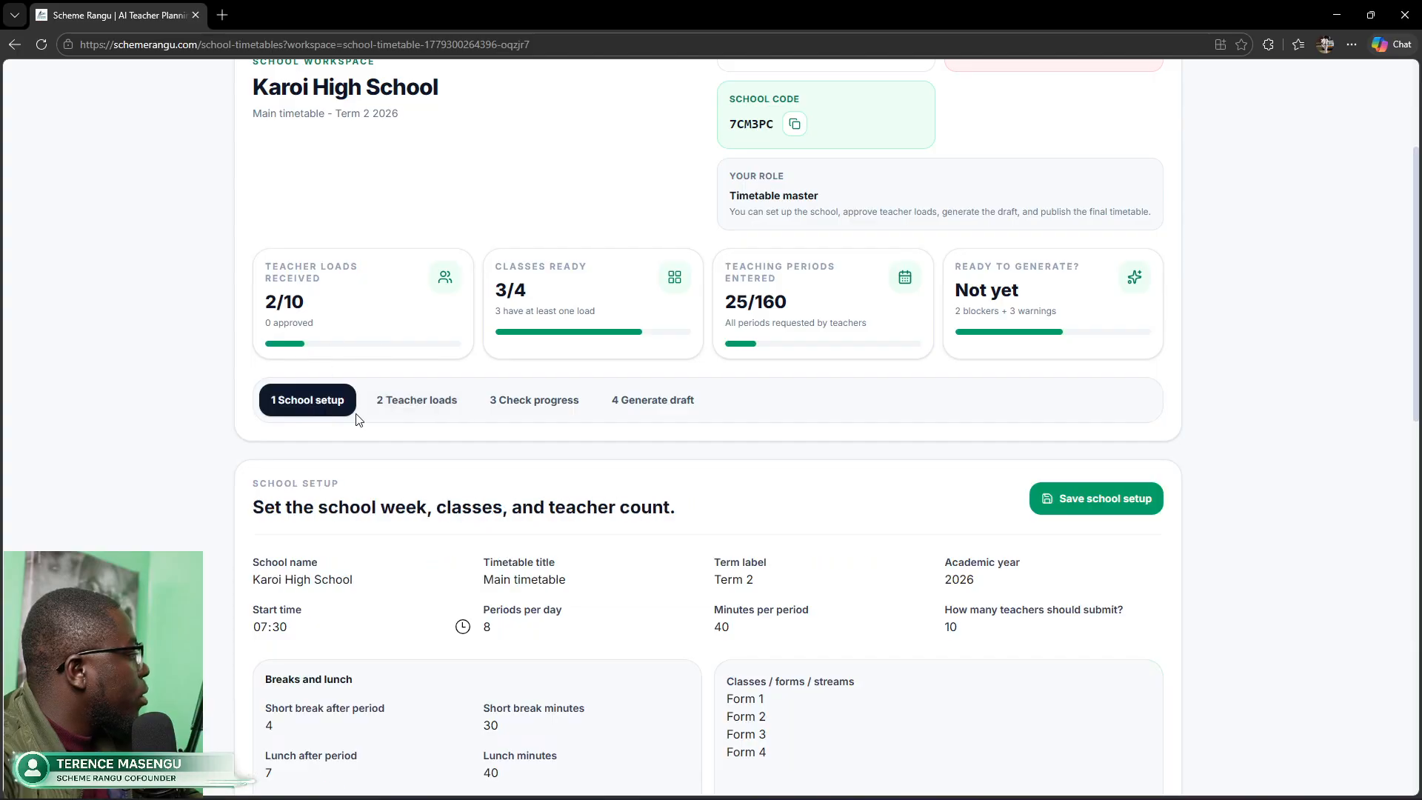
drag(1416, 294, 1395, 574)
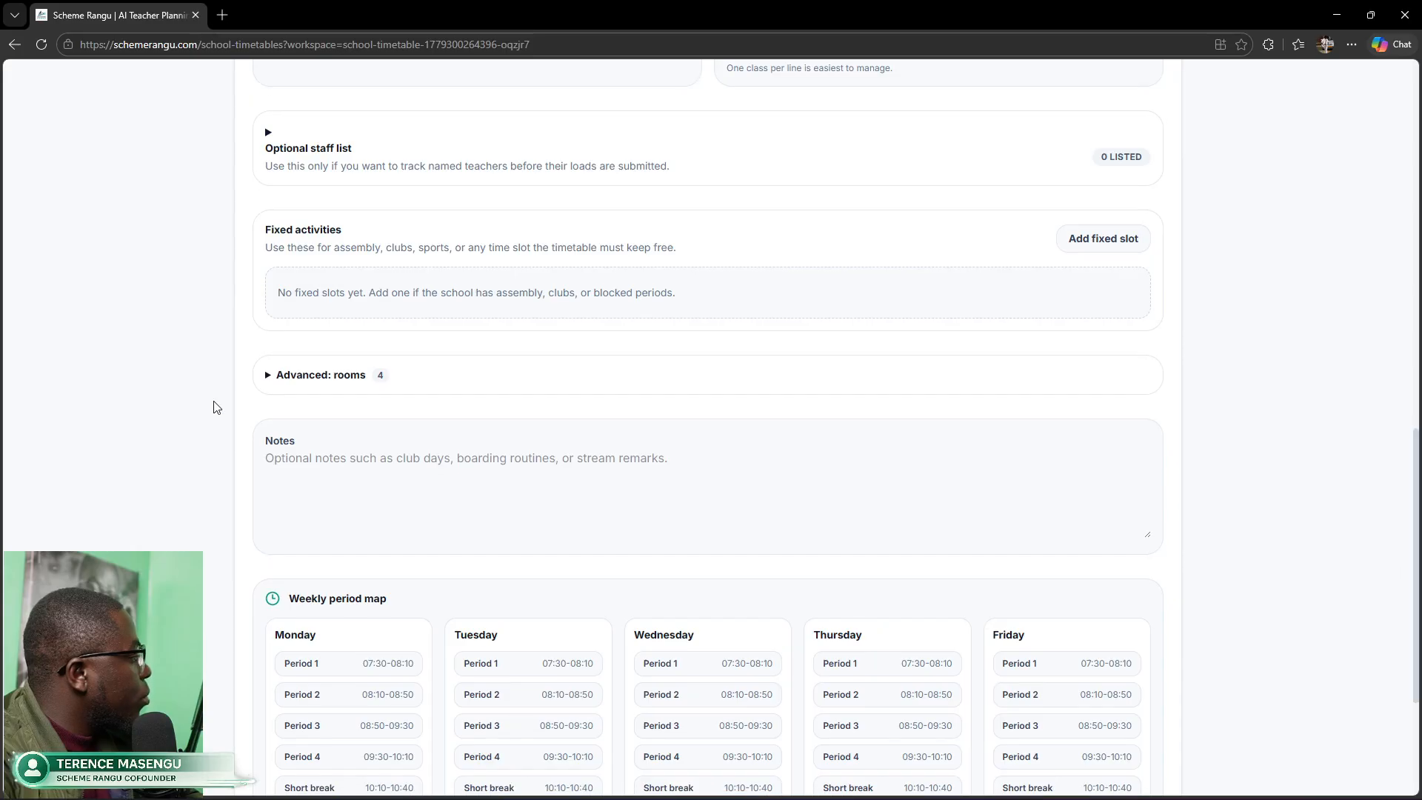
click(270, 382)
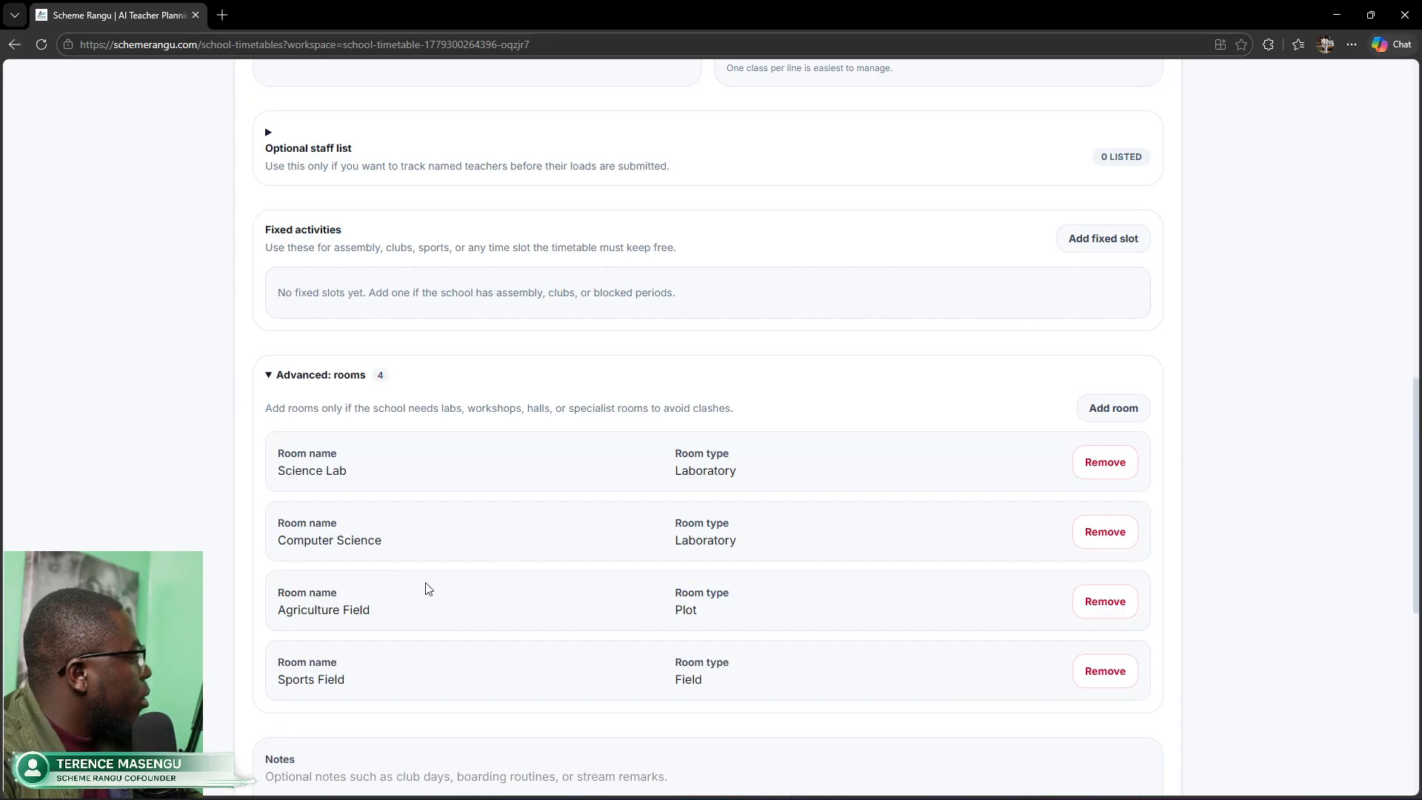
click(1109, 539)
click(1099, 412)
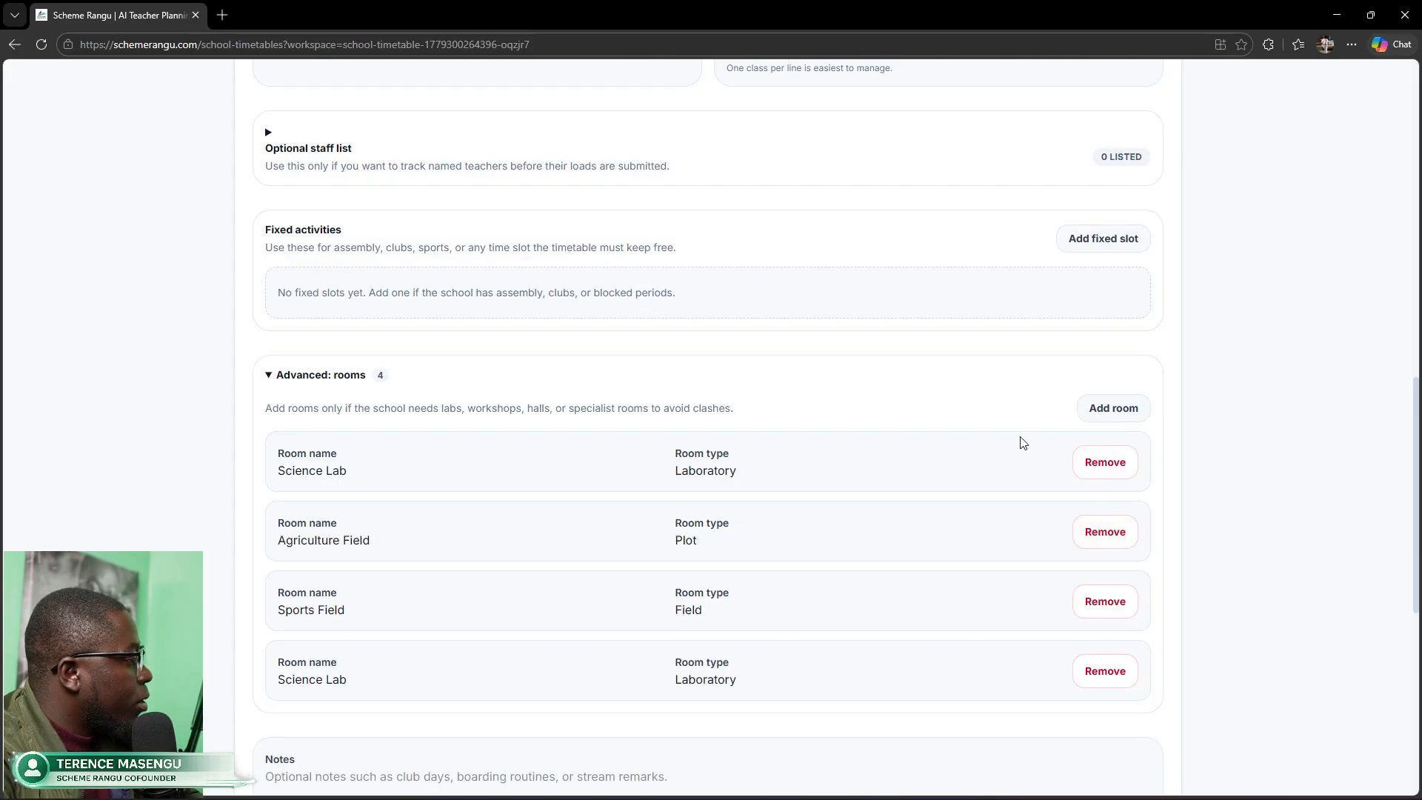
click(353, 681)
drag(326, 678, 251, 680)
text(C)
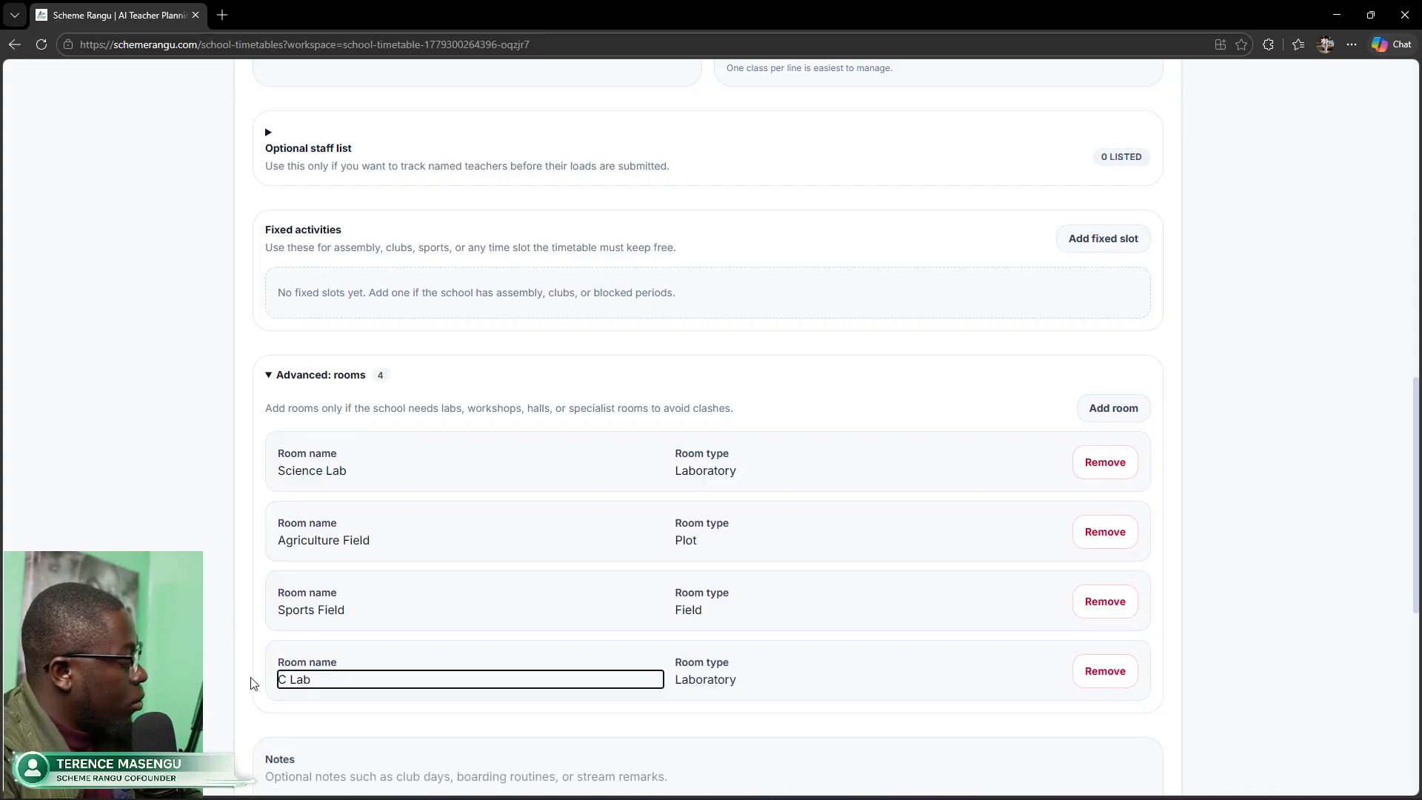
text(omputer)
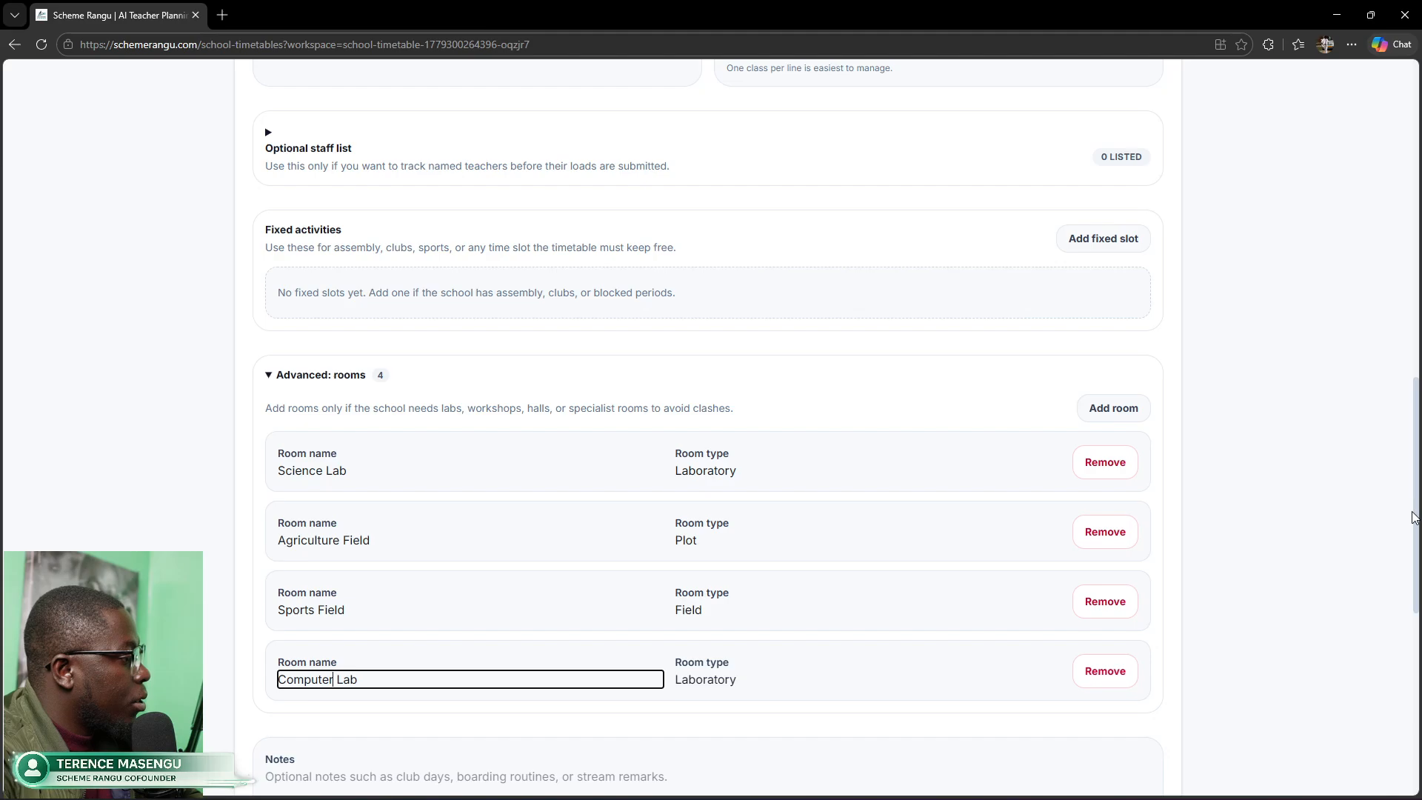
Step: Save the school setup and return to the Teacher loads step
scroll(1059, 236, up, 8)
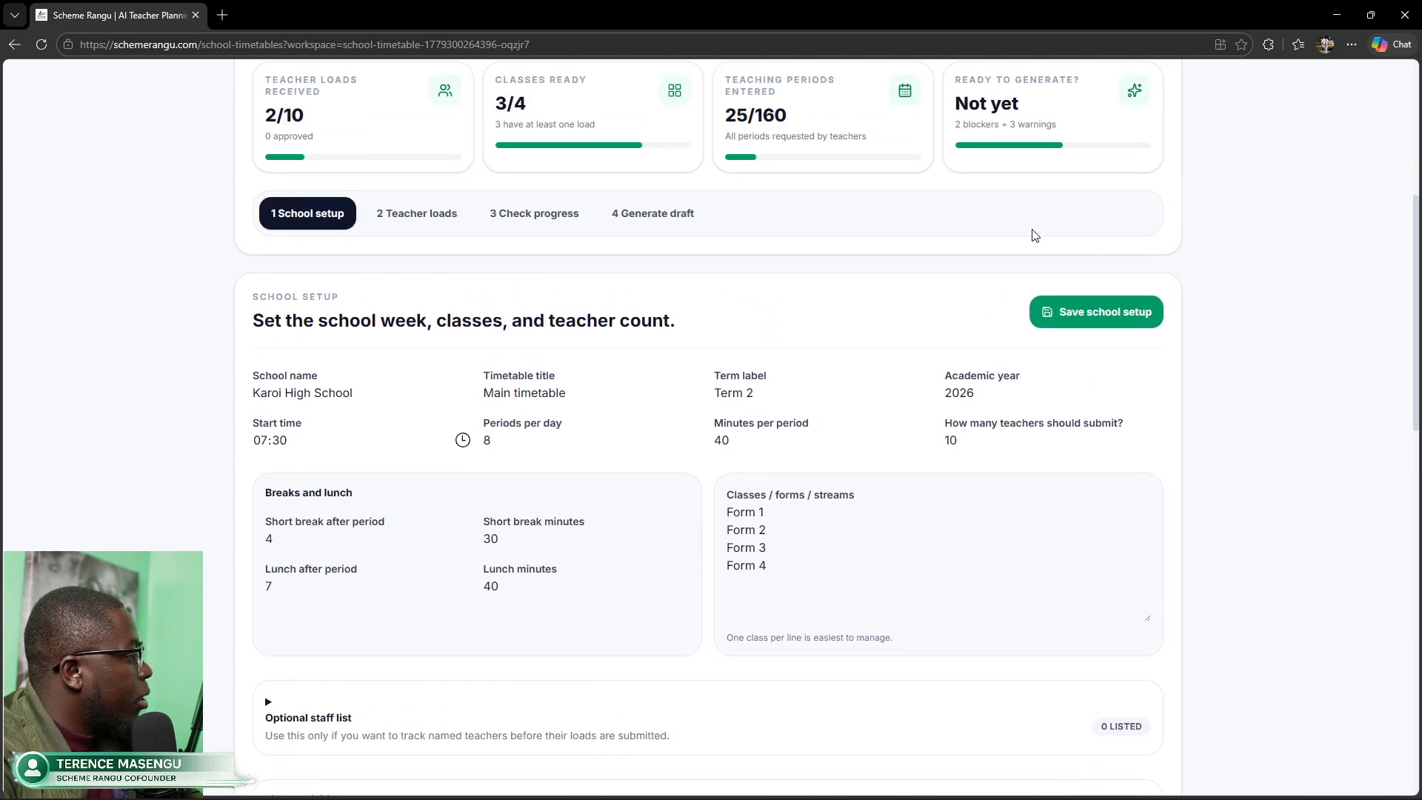
click(1086, 308)
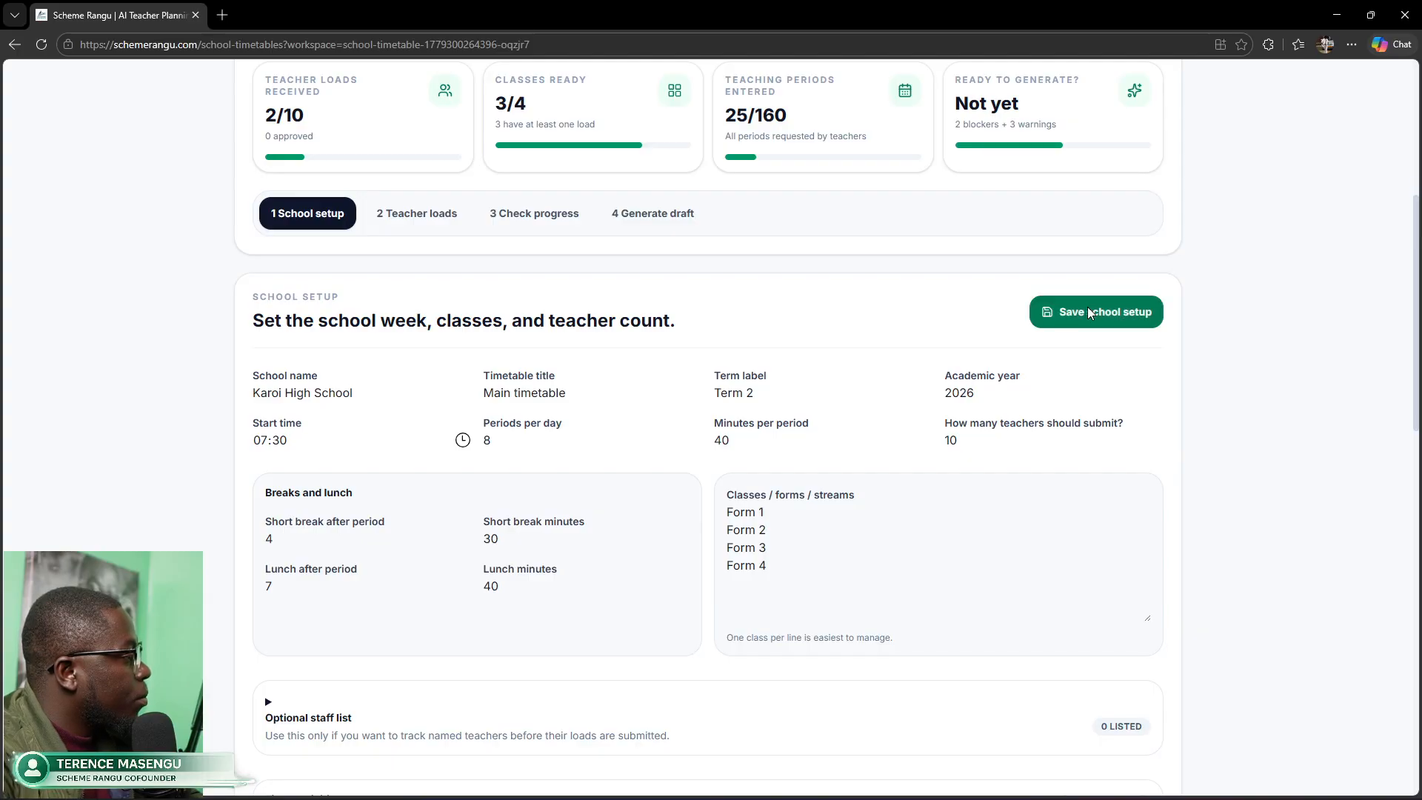
click(436, 217)
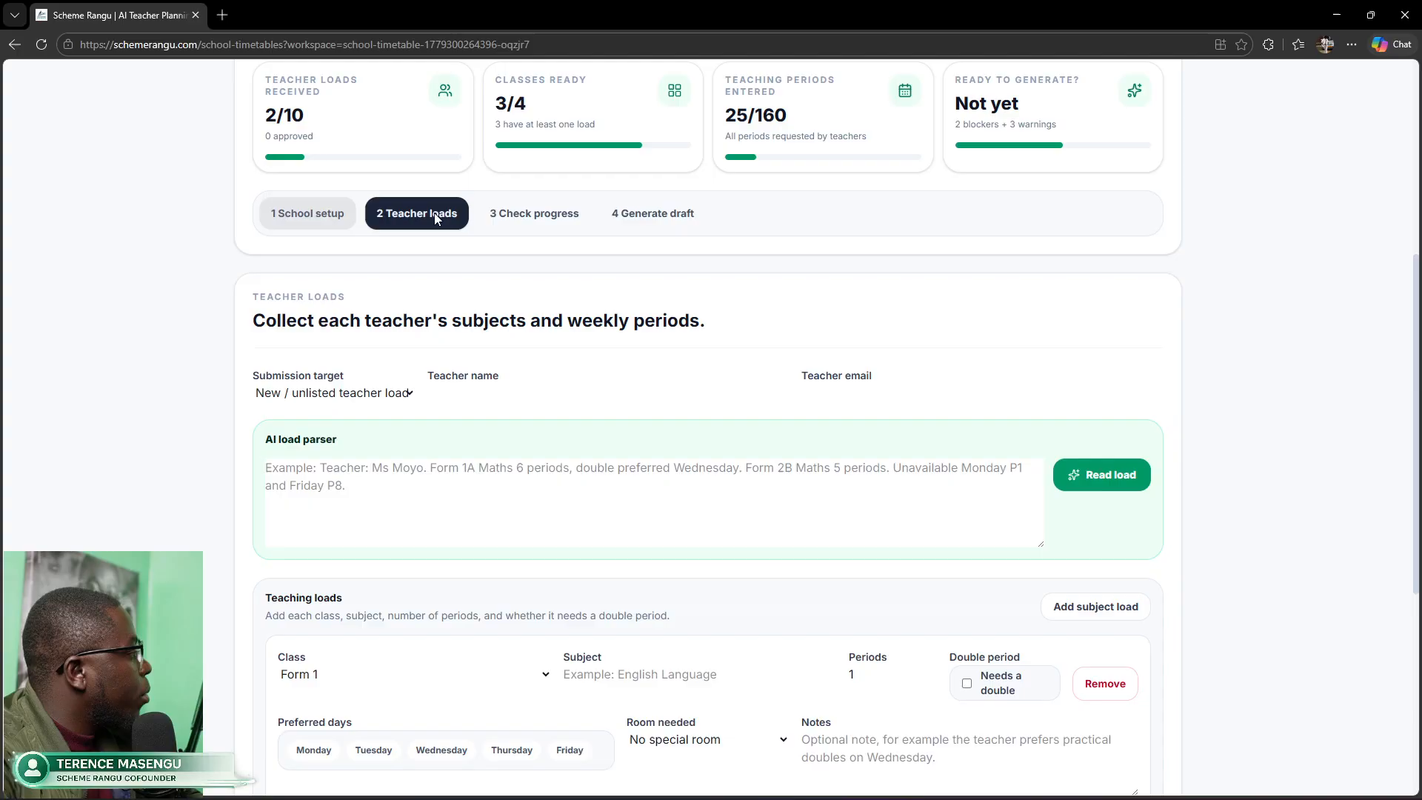
drag(1415, 307, 1418, 342)
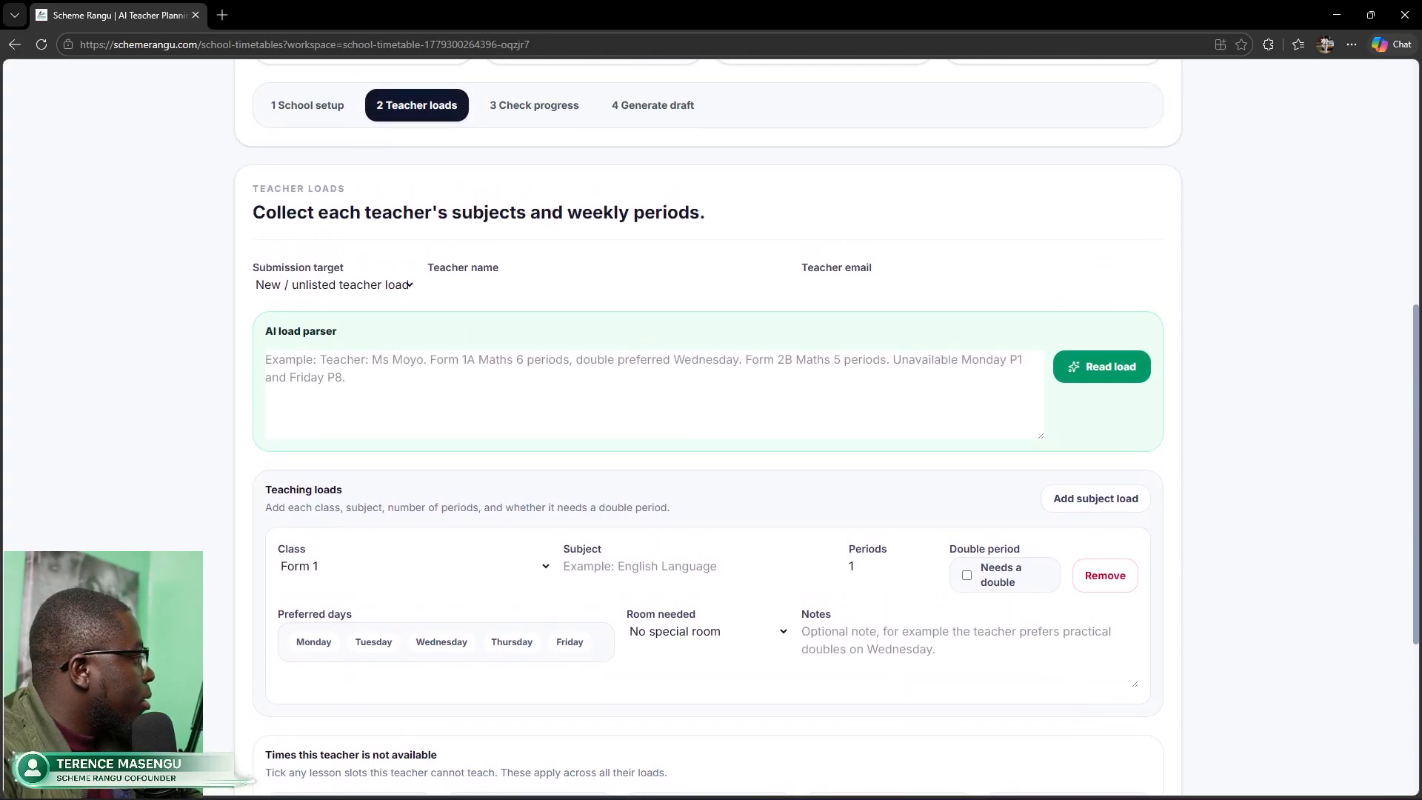
Step: Paste the teacher's load text and parse it into Form 4 Mathematics and Form 1–2 ICT loads
click(581, 394)
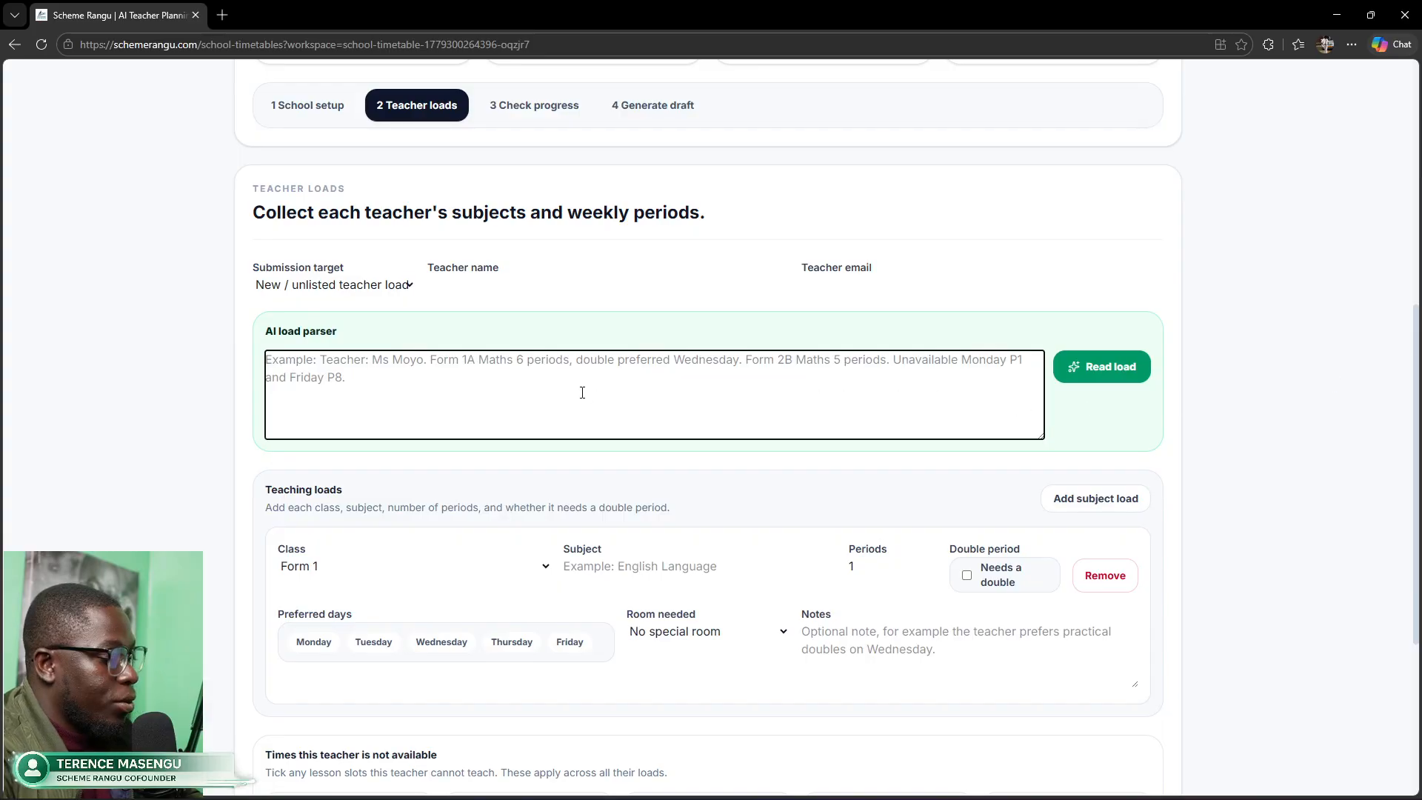
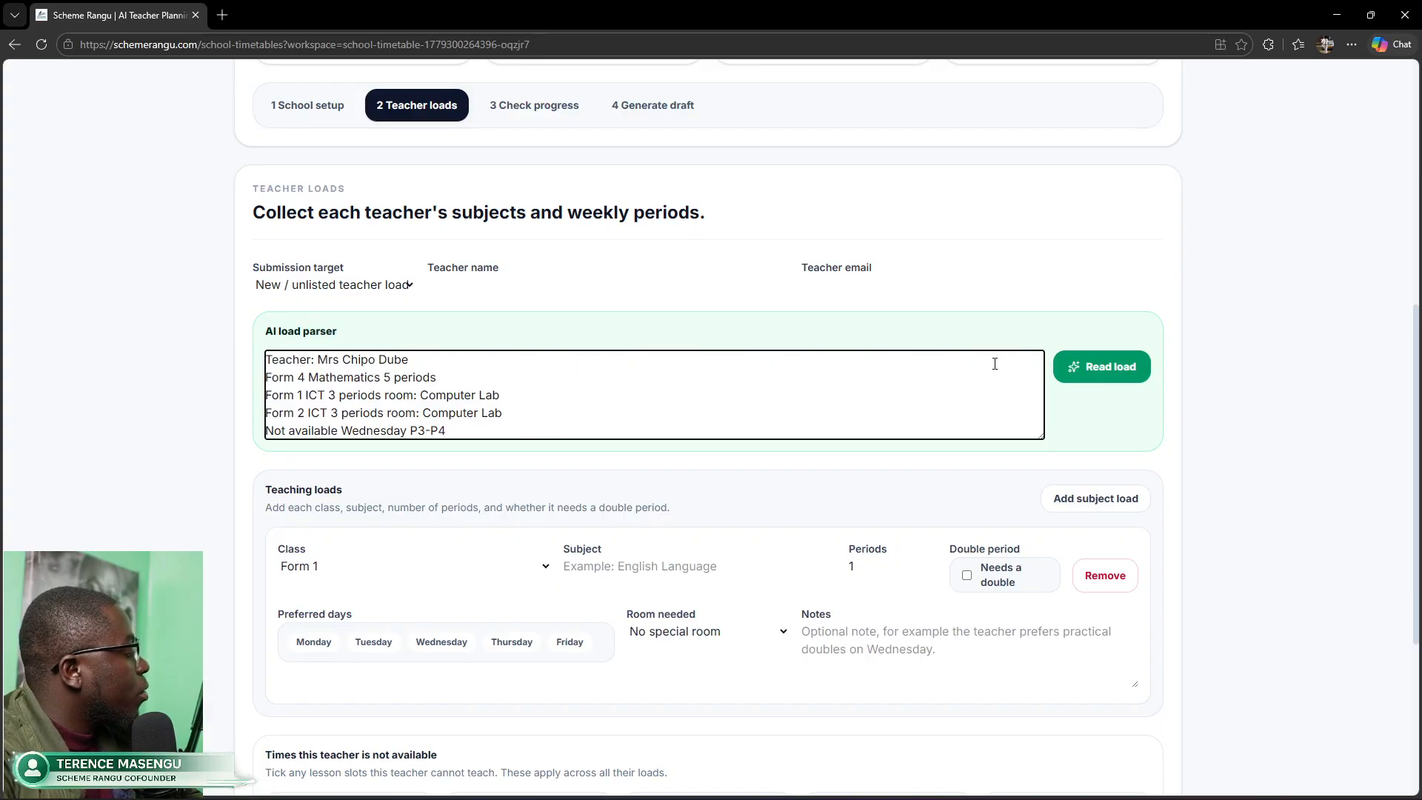
click(1090, 366)
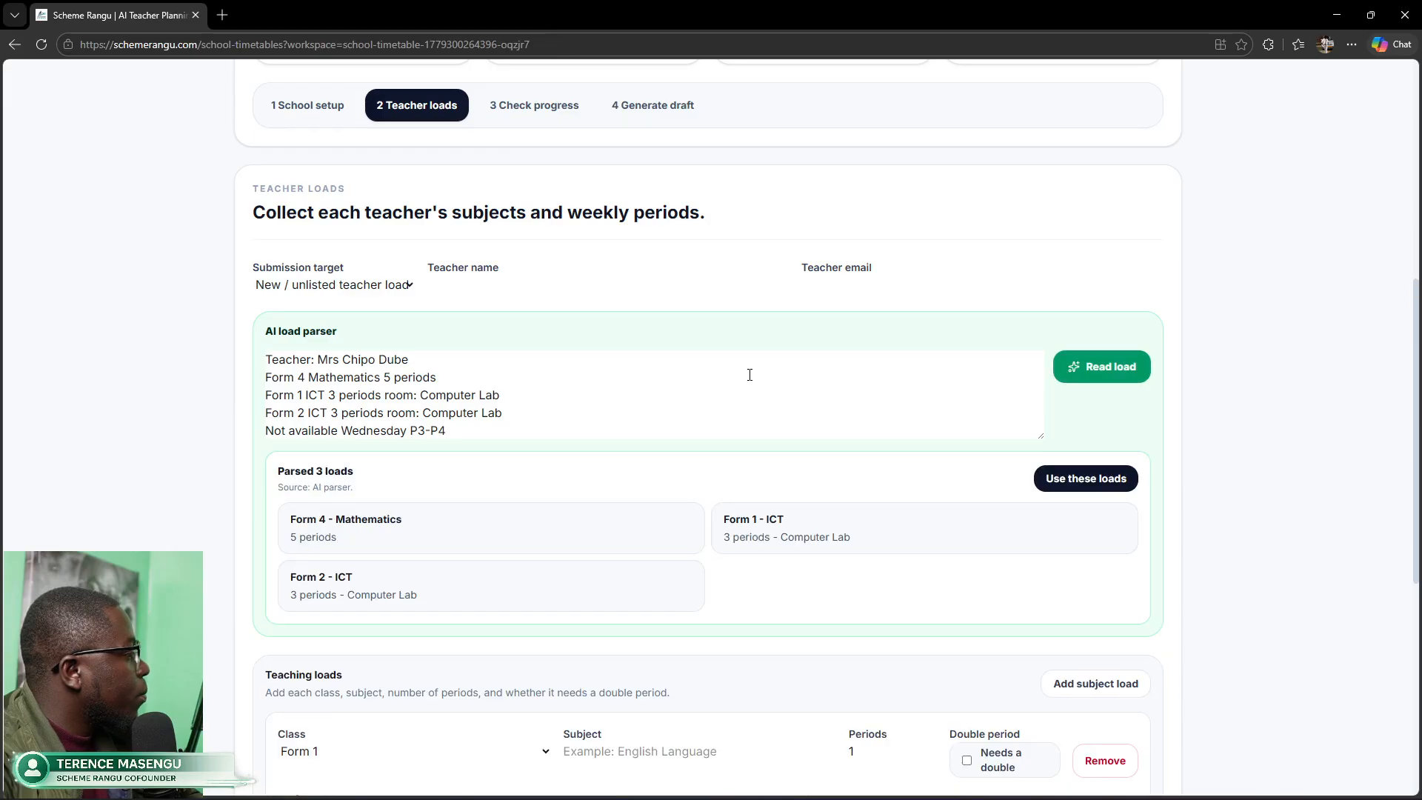
Step: Apply the parsed loads, with both ICT loads needing Computer Lab, and submit them
scroll(633, 486, down, 2)
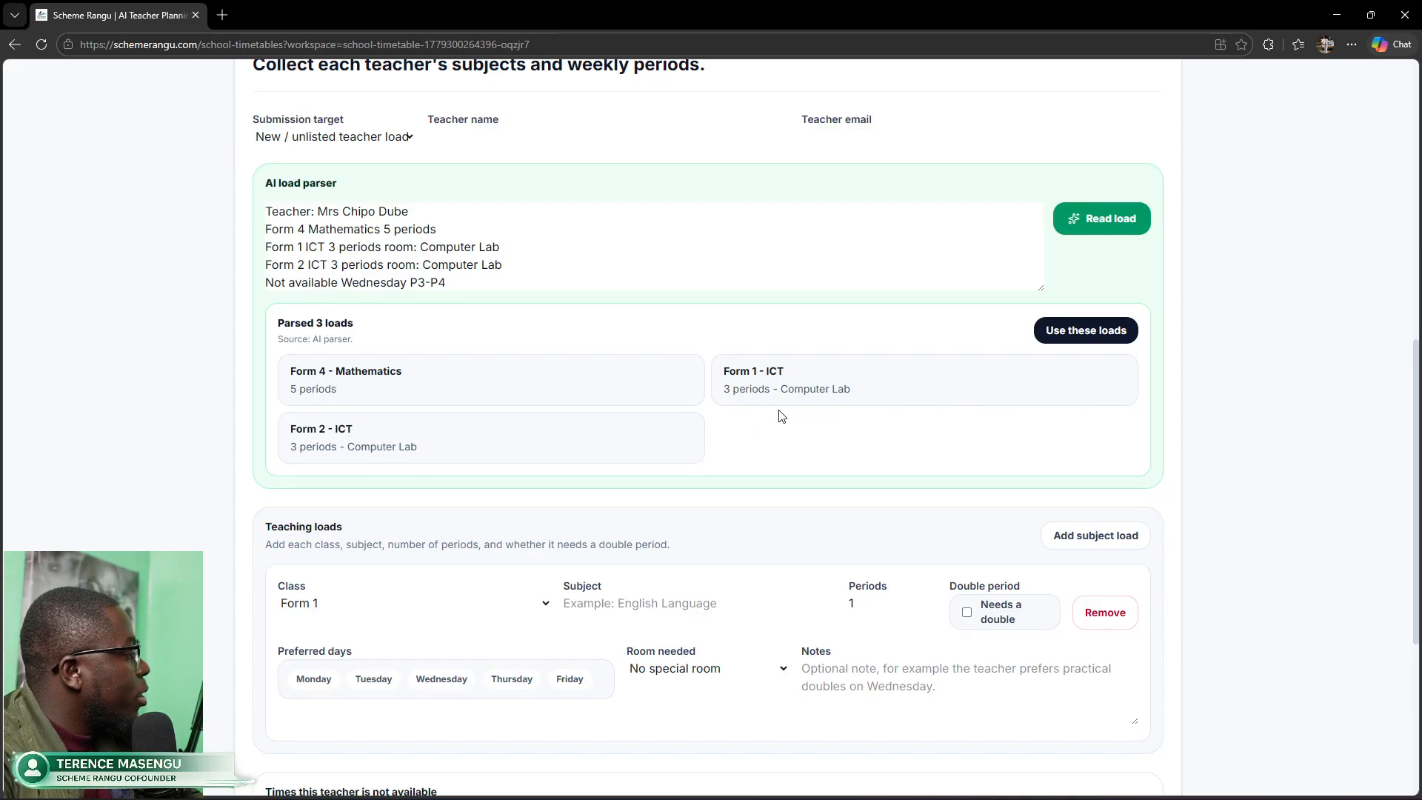
click(1086, 330)
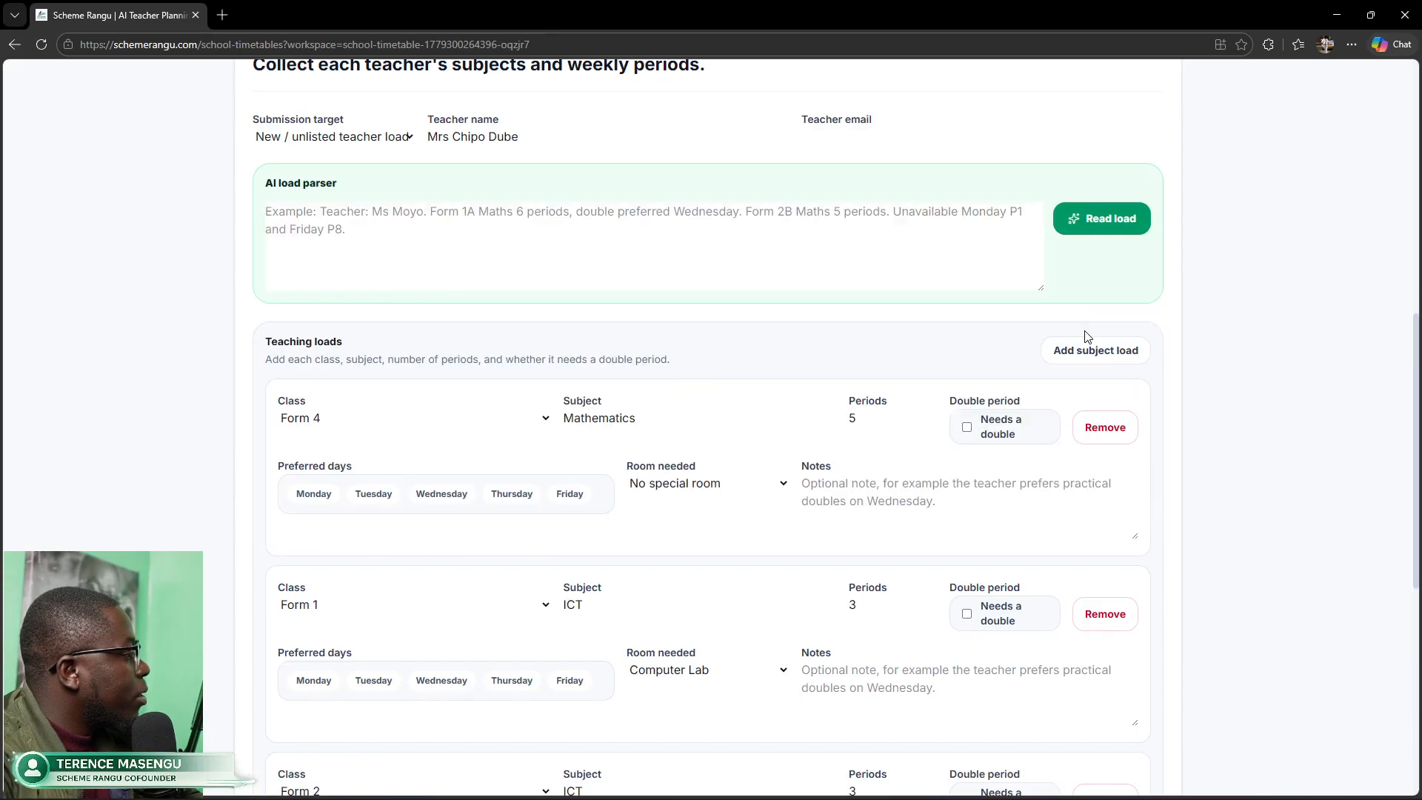
scroll(922, 514, down, 1)
scroll(922, 515, down, 1)
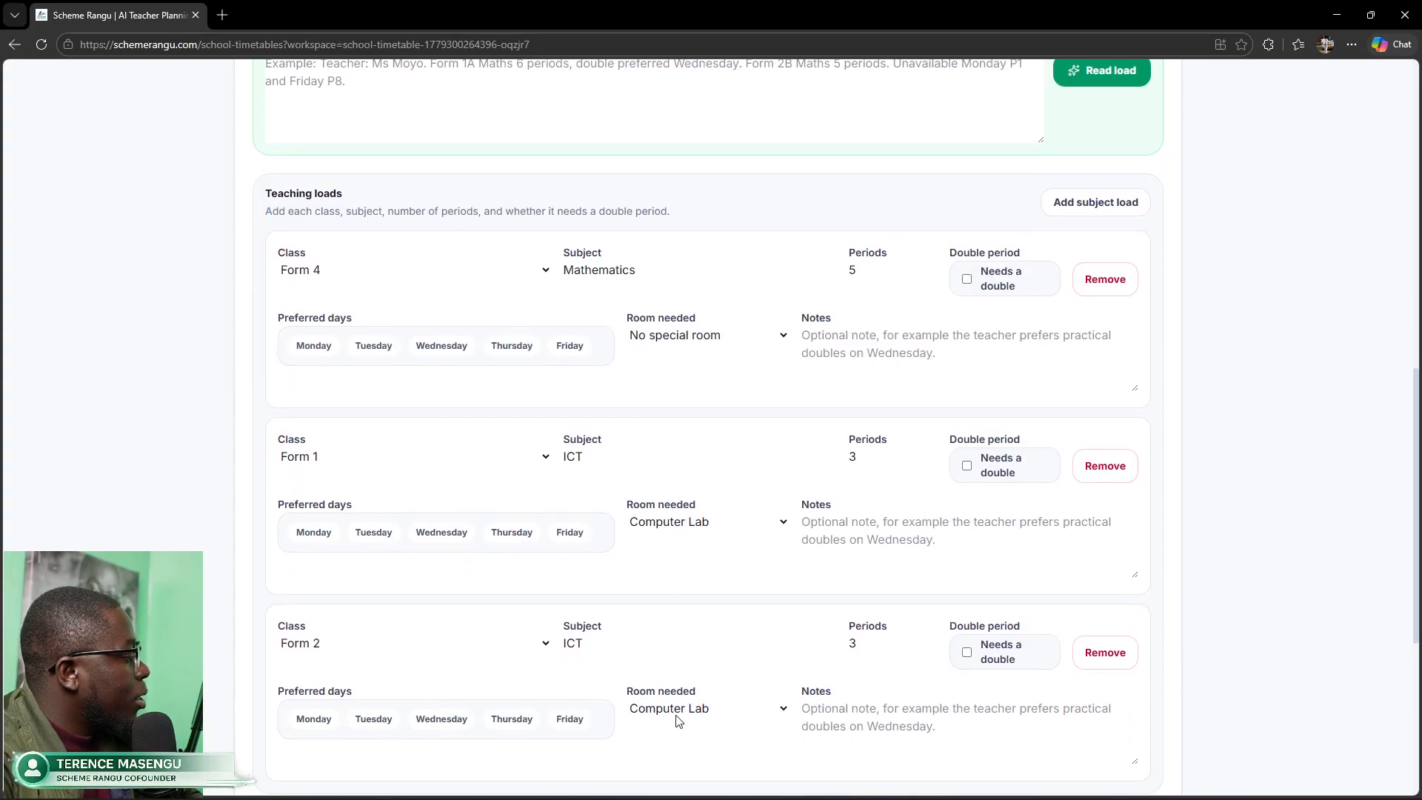
scroll(703, 683, down, 2)
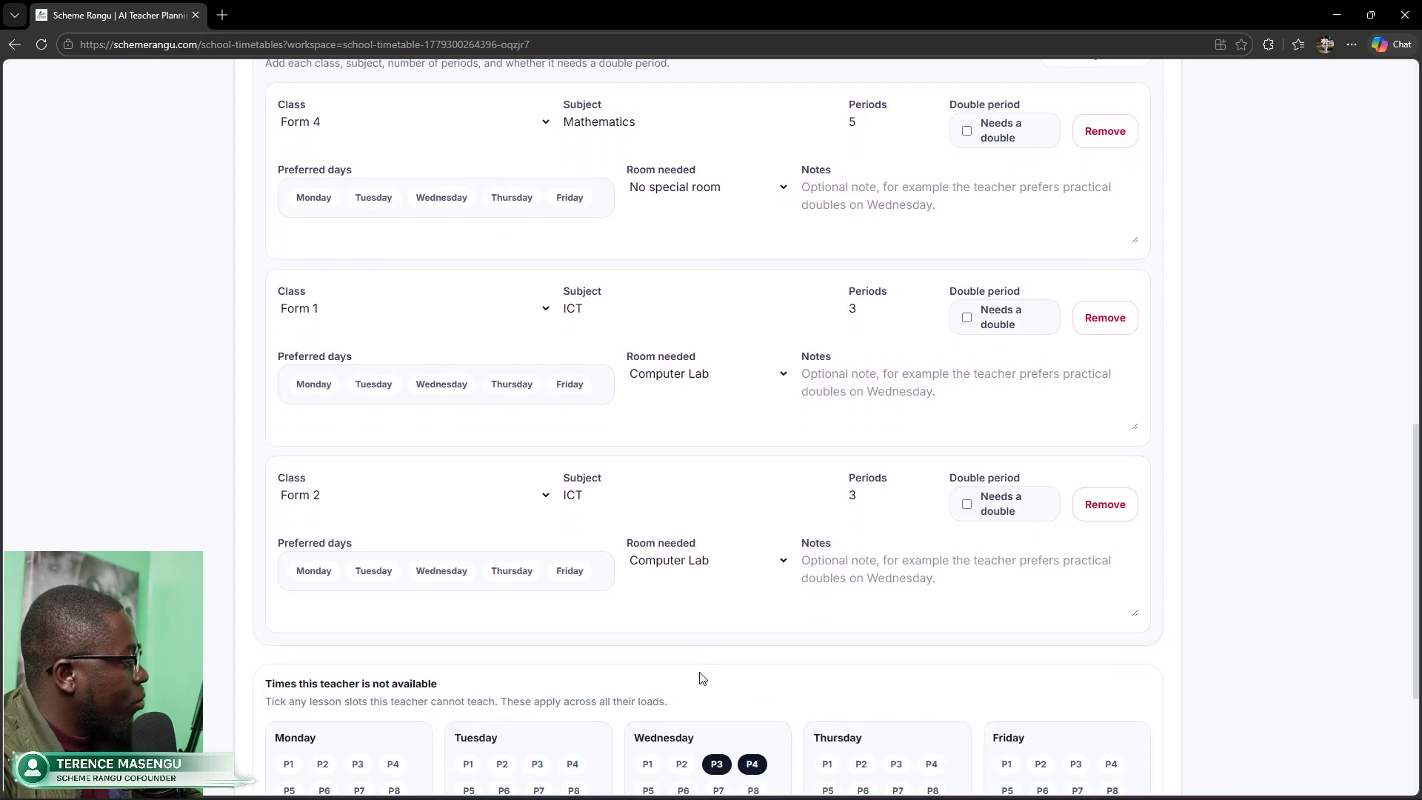
scroll(702, 678, up, 1)
scroll(740, 511, up, 2)
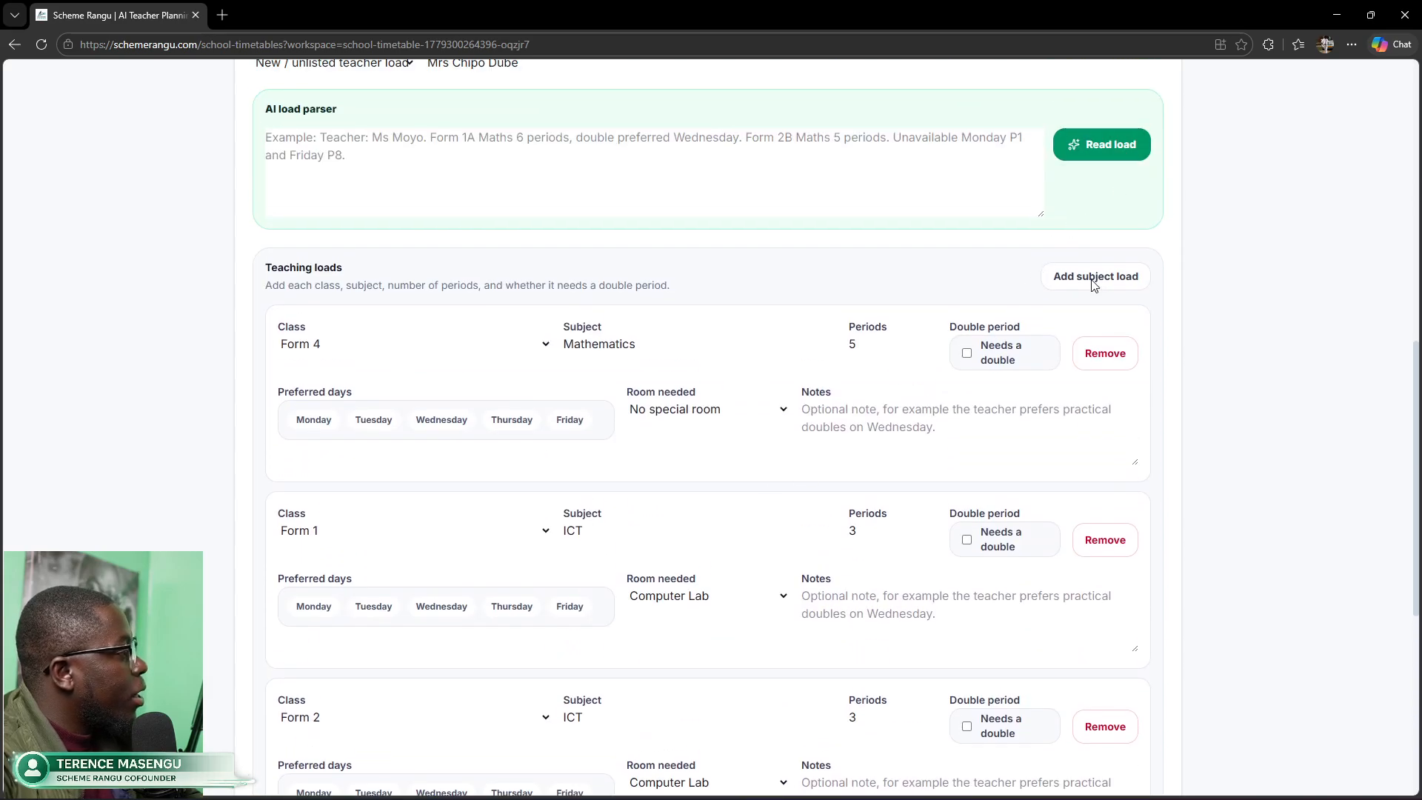
scroll(1016, 463, down, 1)
scroll(1018, 467, down, 4)
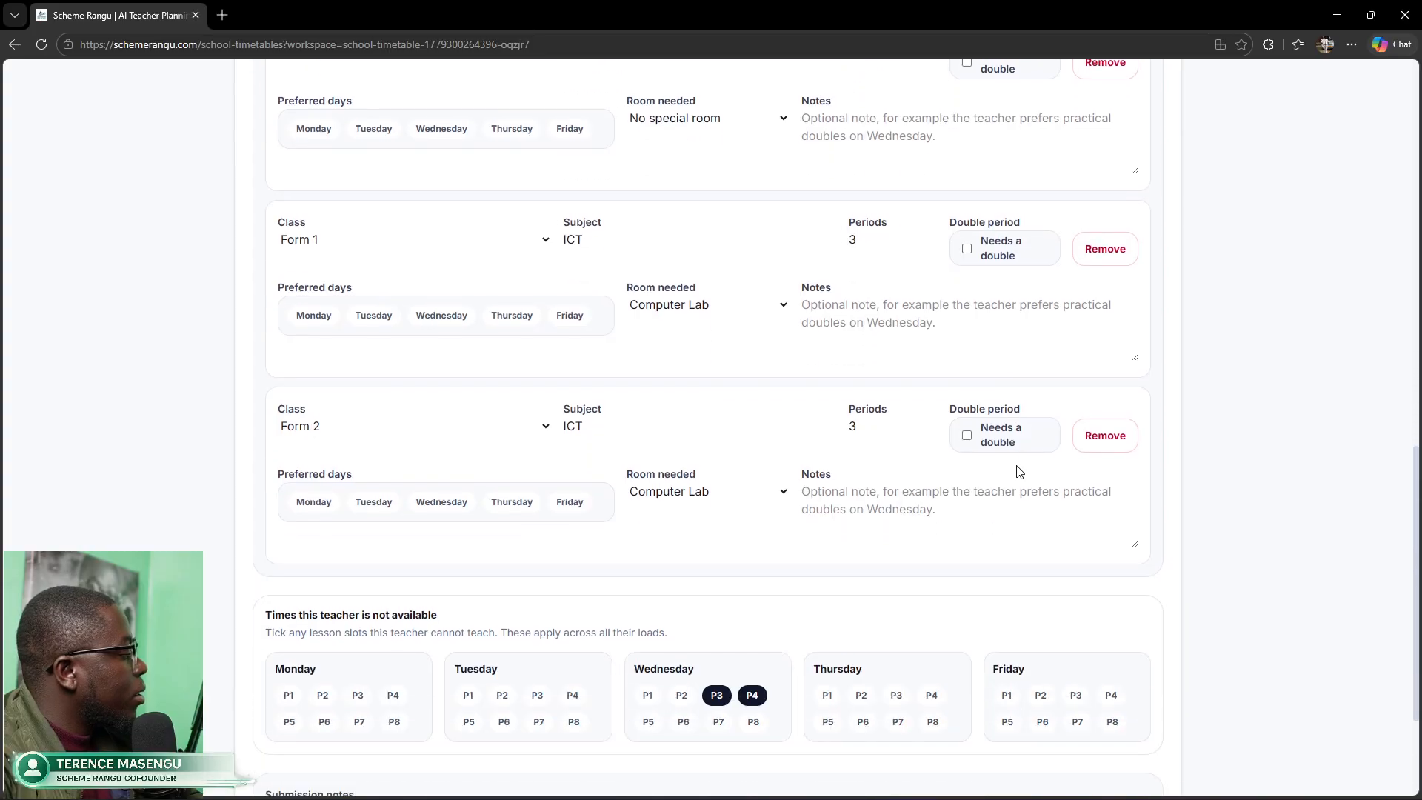
scroll(1087, 479, down, 1)
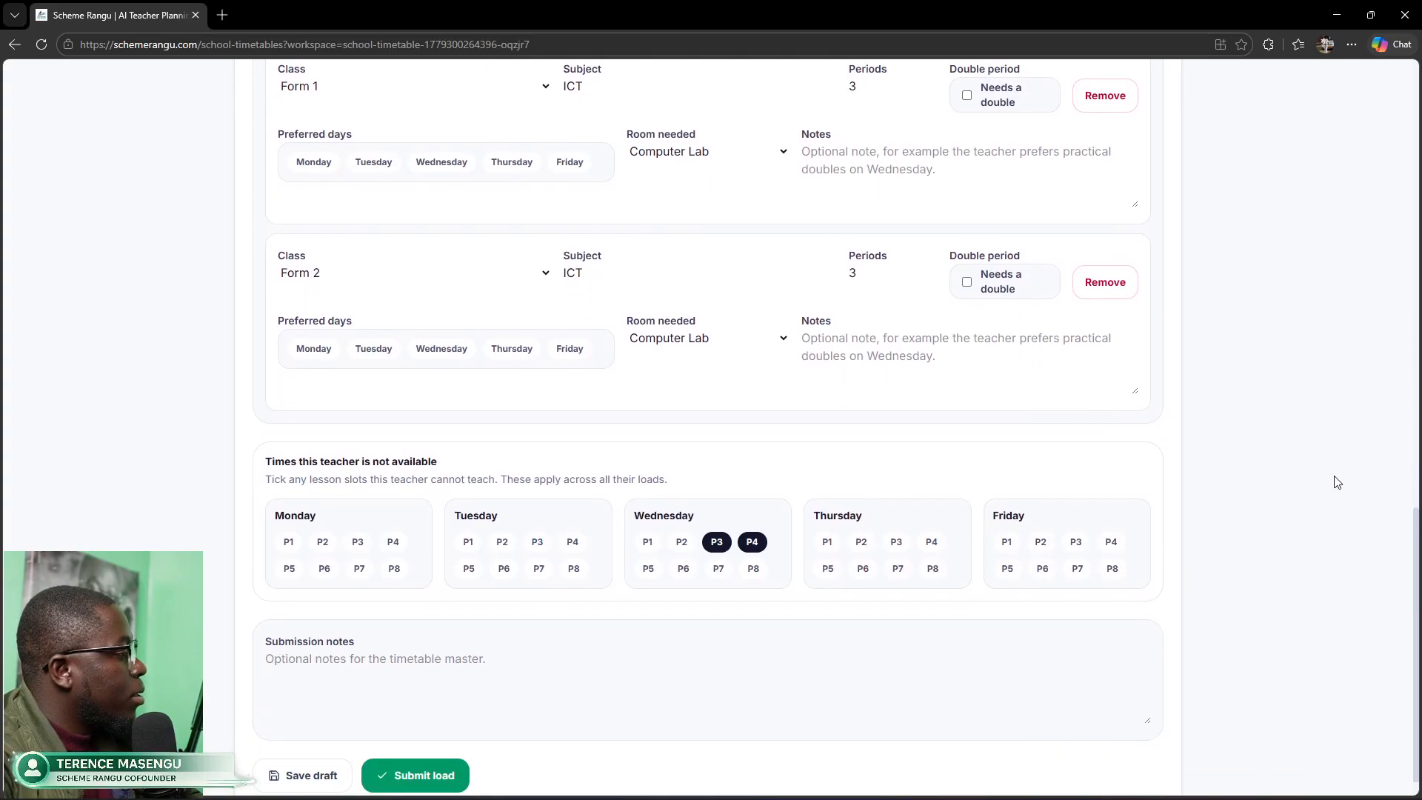
click(443, 777)
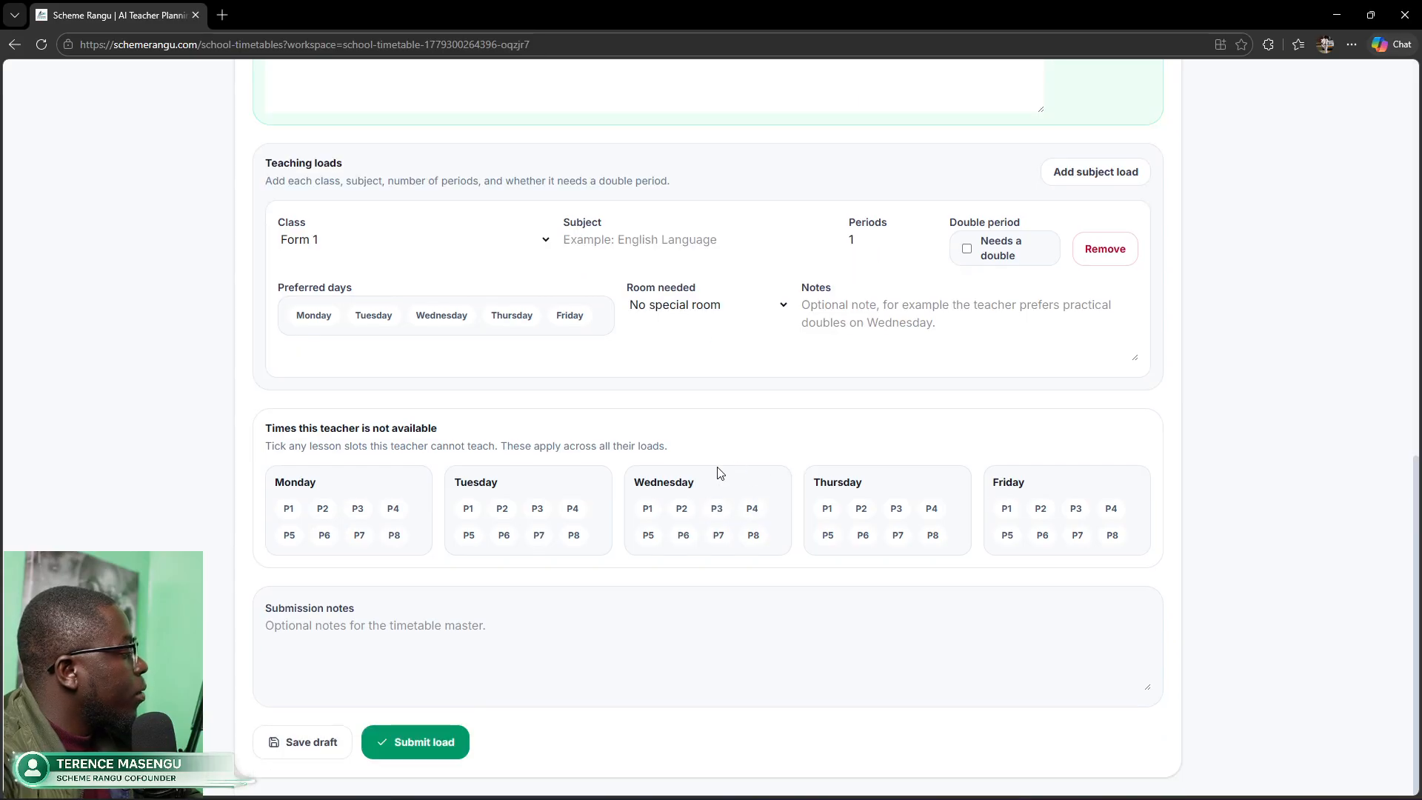
scroll(1374, 479, up, 6)
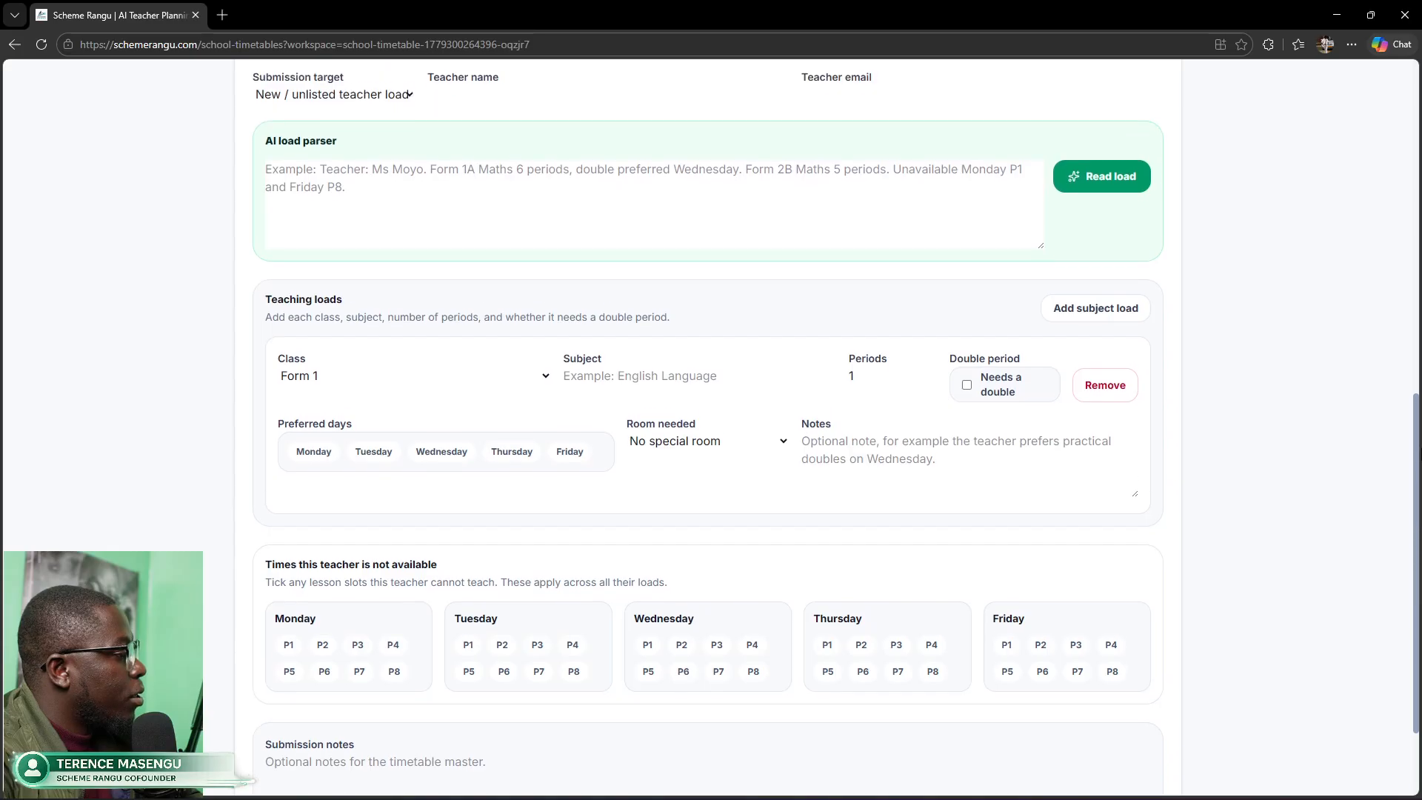
scroll(1398, 296, up, 1)
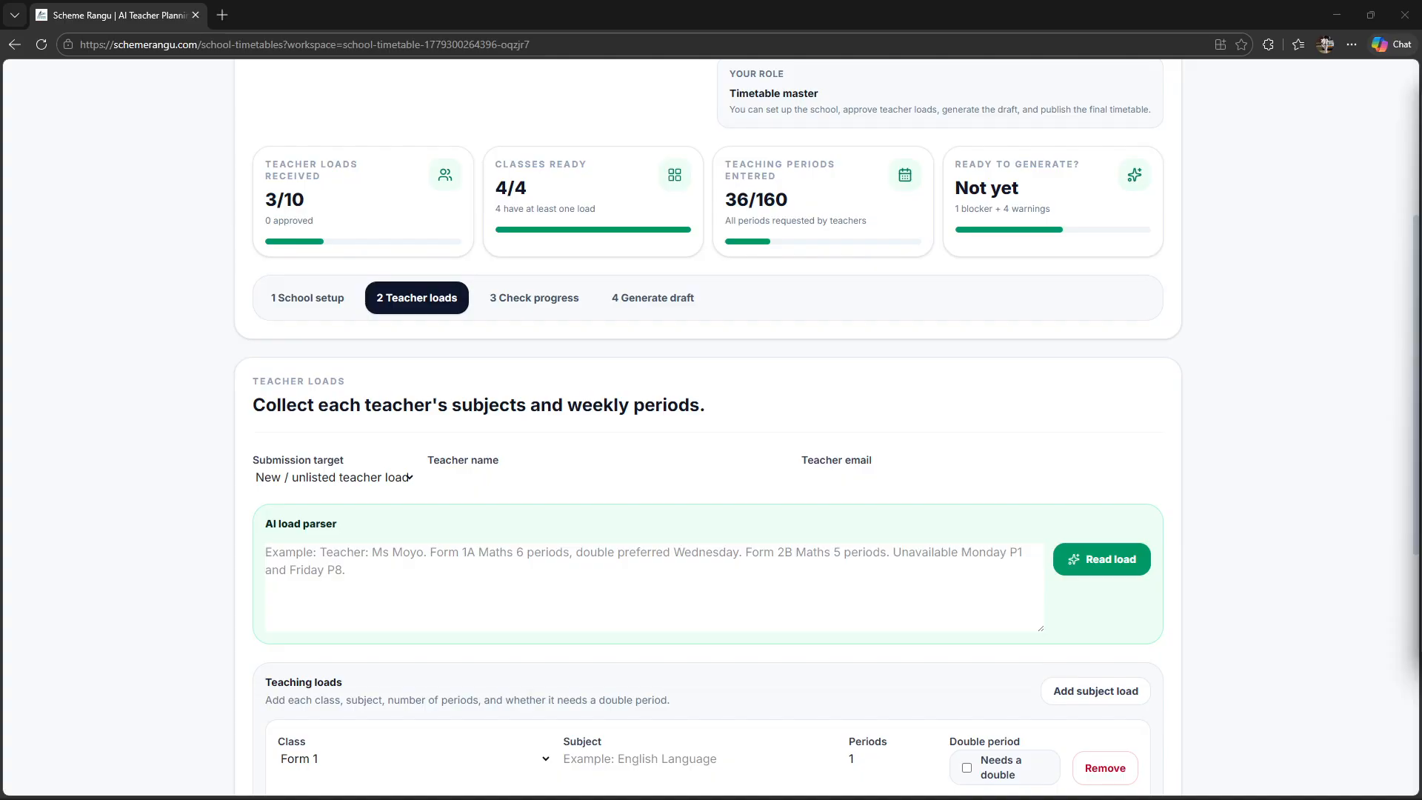
click(511, 305)
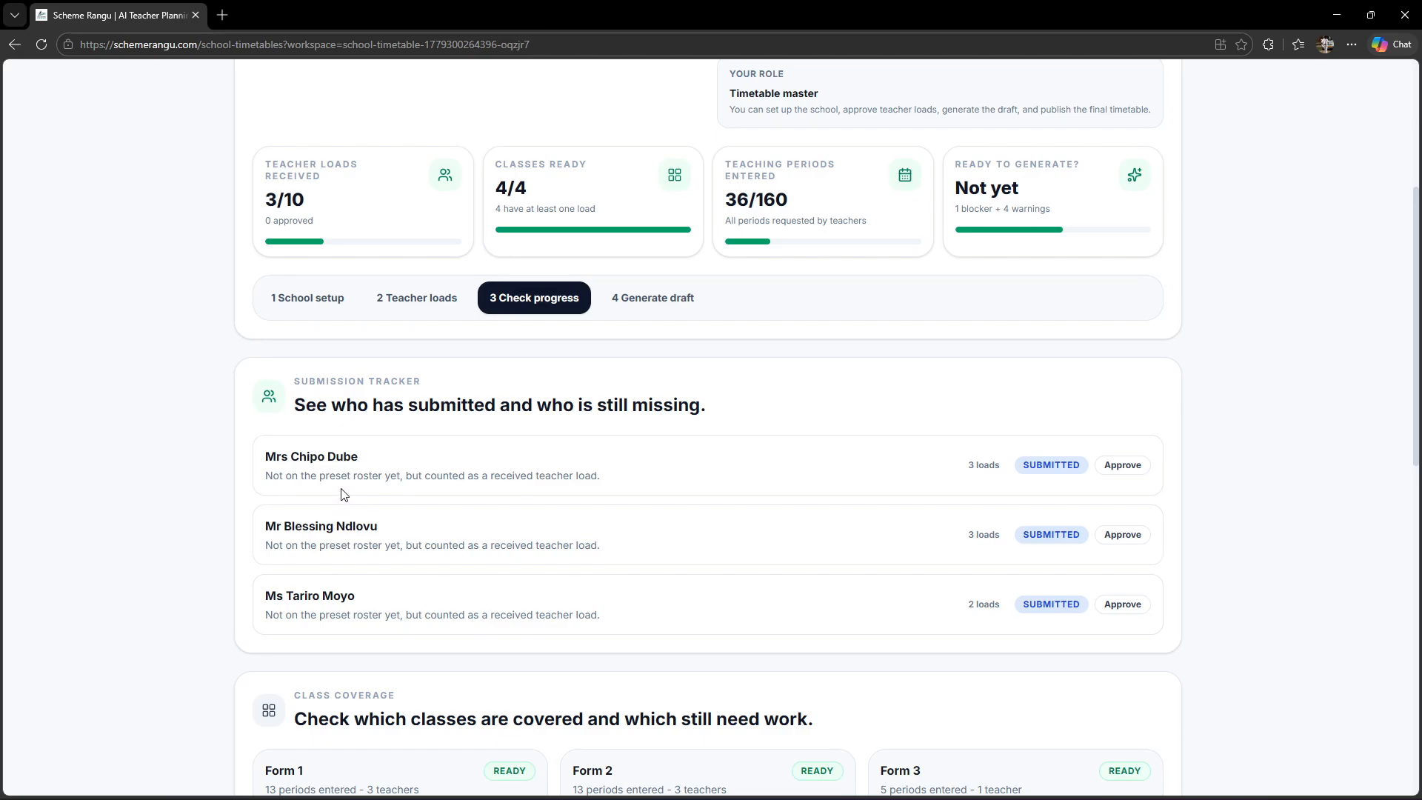
click(426, 308)
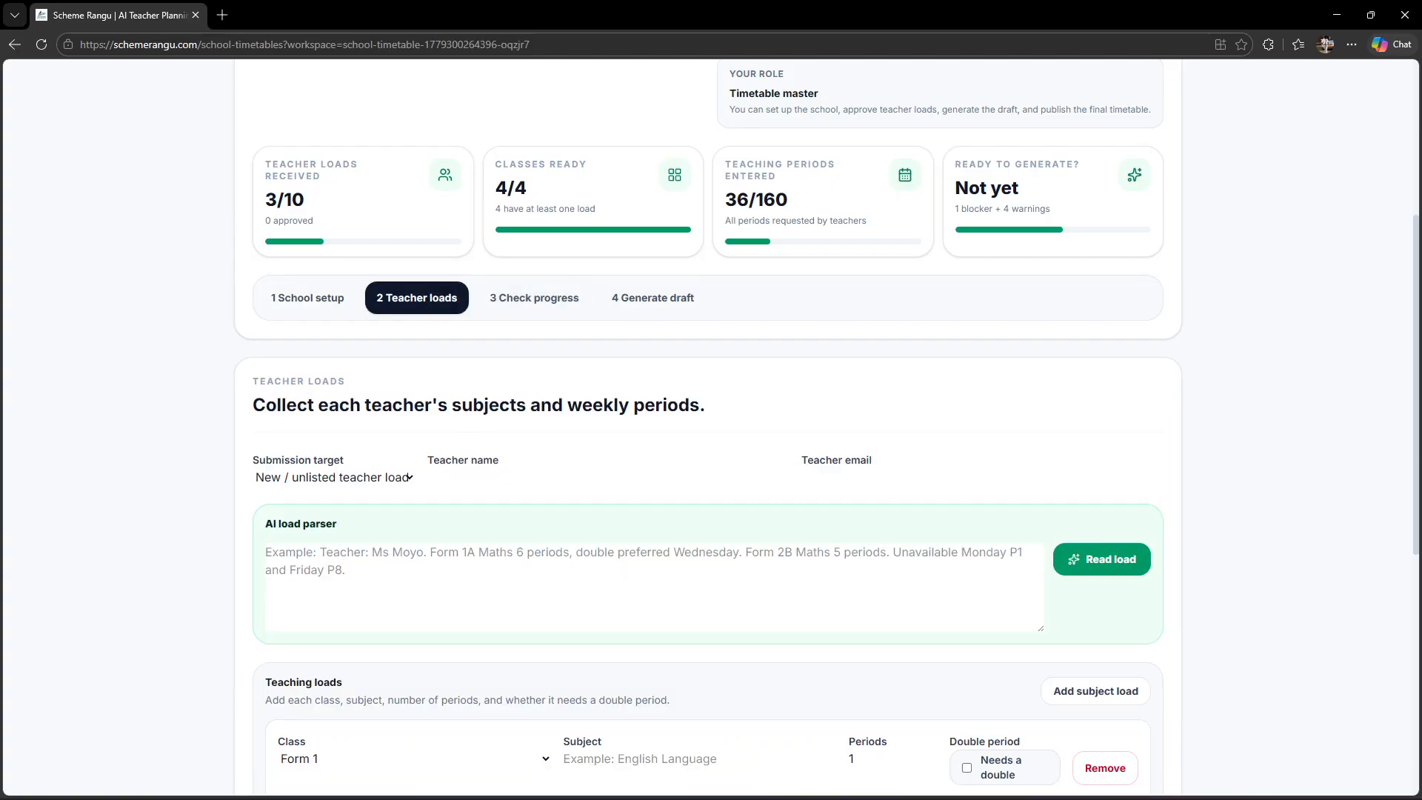
Step: Paste the Combined Science load description and parse it into Forms 1–4 loads
key(alt+Tab)
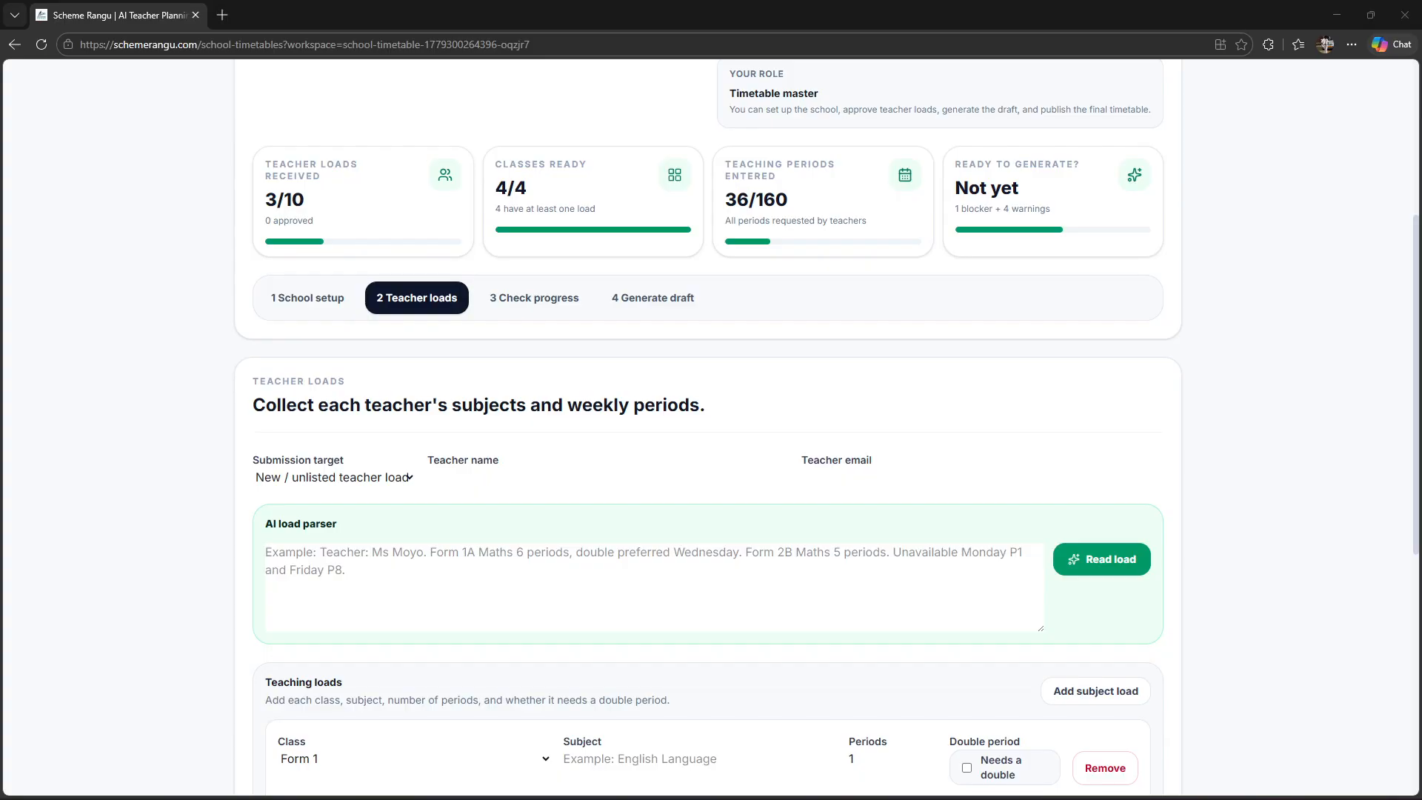
click(474, 573)
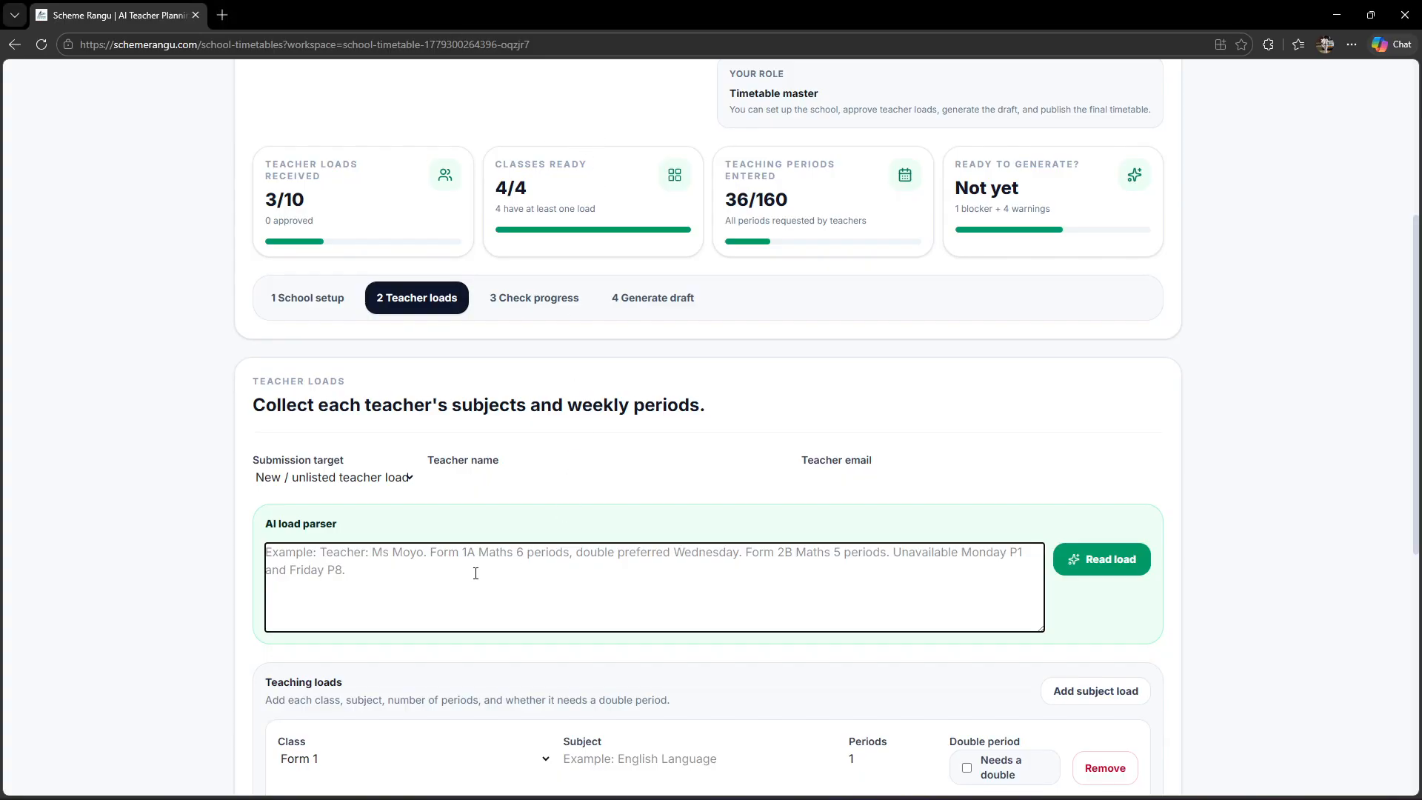
text(Form 1 Combined Science 5 periods double lab Form 2 Combined Science 5 periods double lab Form 3 Combined Science 5 periods double lab Form 4 Combined Science 5 periods double lab Unavailable Monday P1)
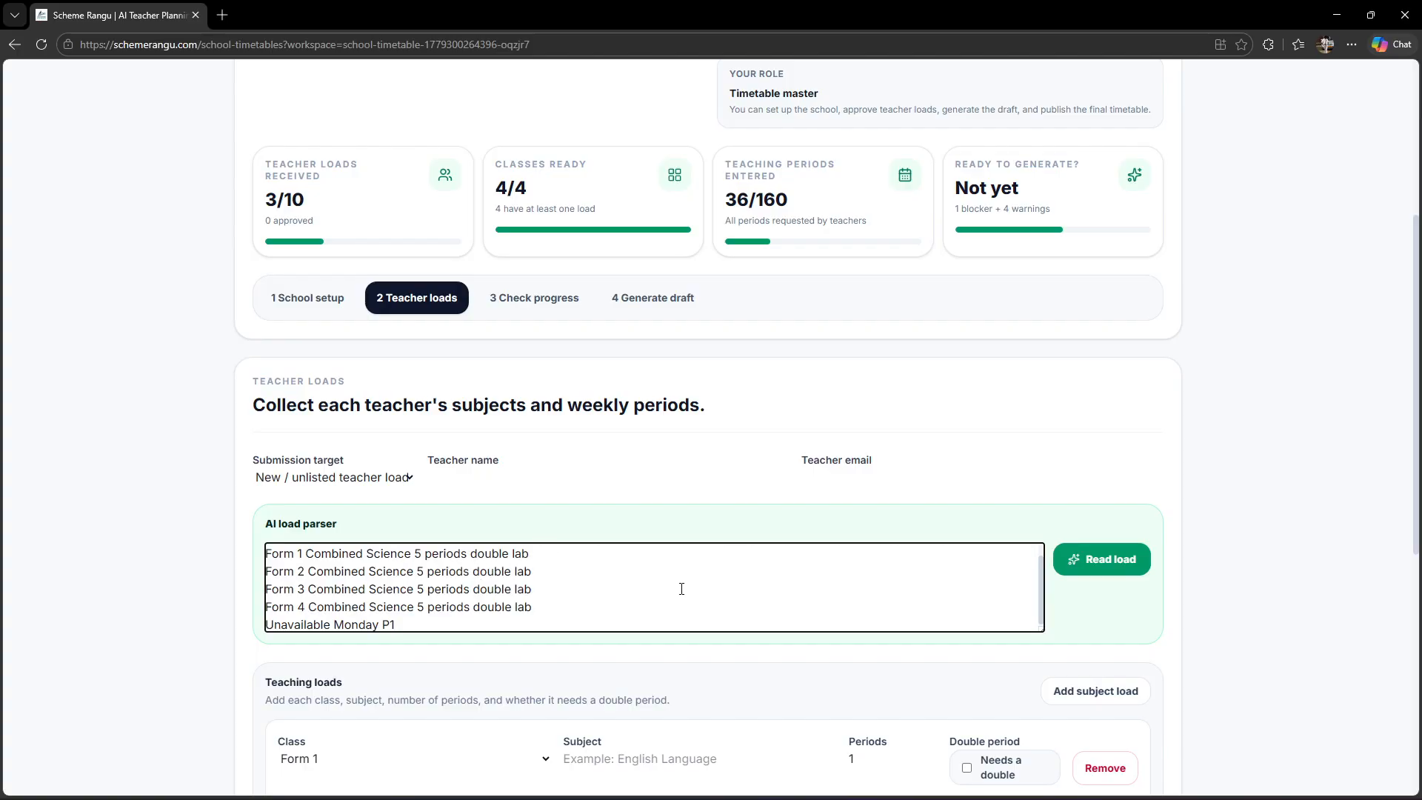
click(1092, 557)
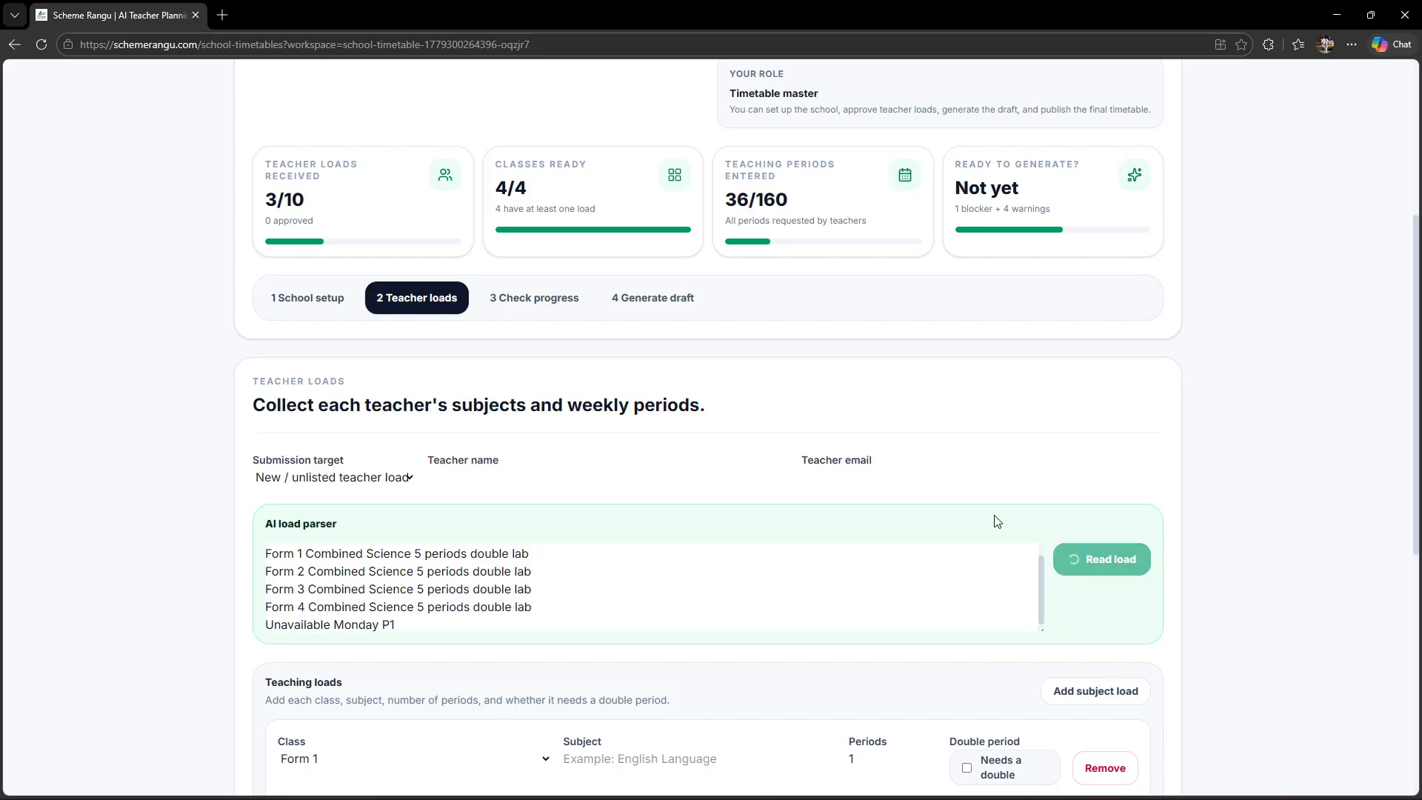
Step: Apply the four Combined Science loads (5 periods, Science Lab doubles, Monday P1 unavailable) and submit them
scroll(957, 524, down, 3)
scroll(957, 528, down, 1)
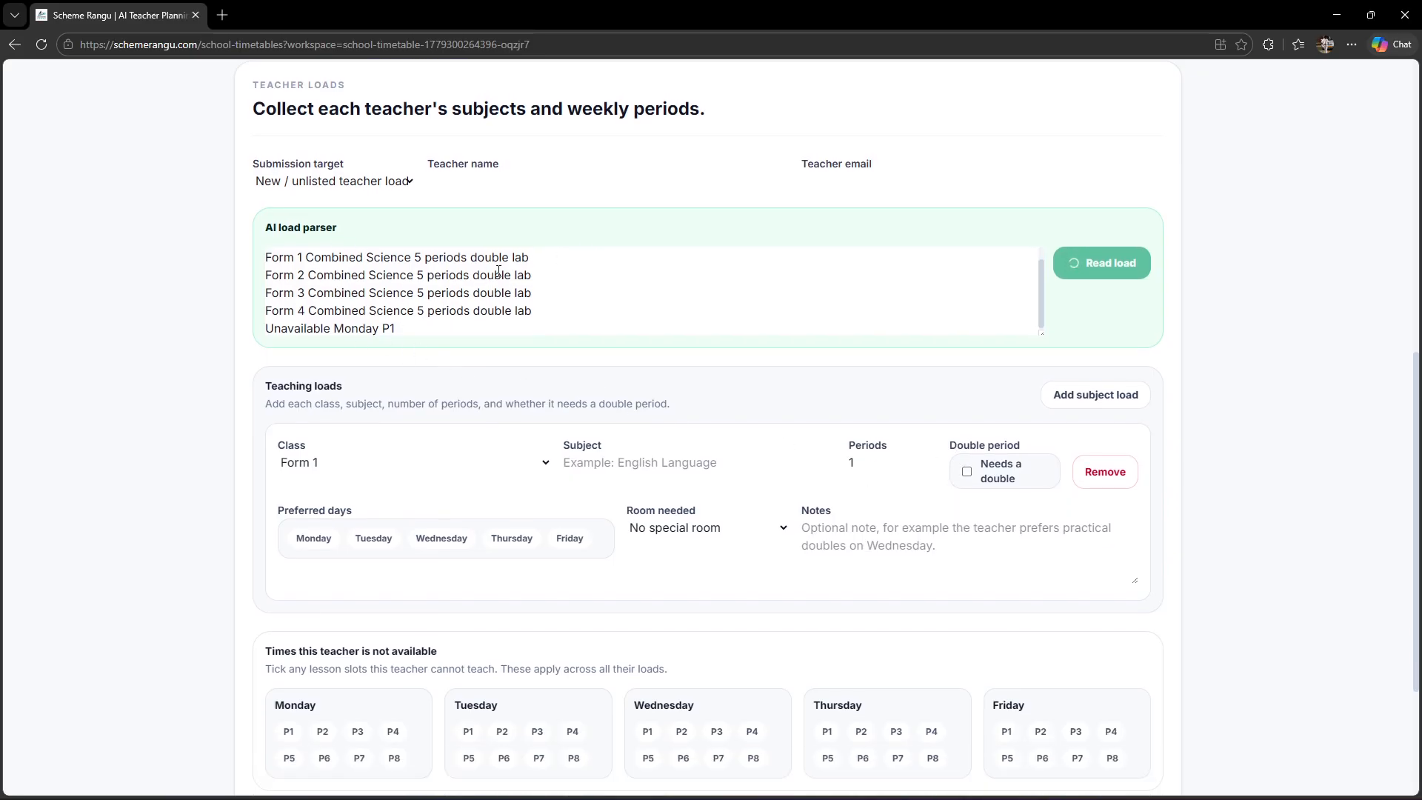
scroll(702, 462, down, 2)
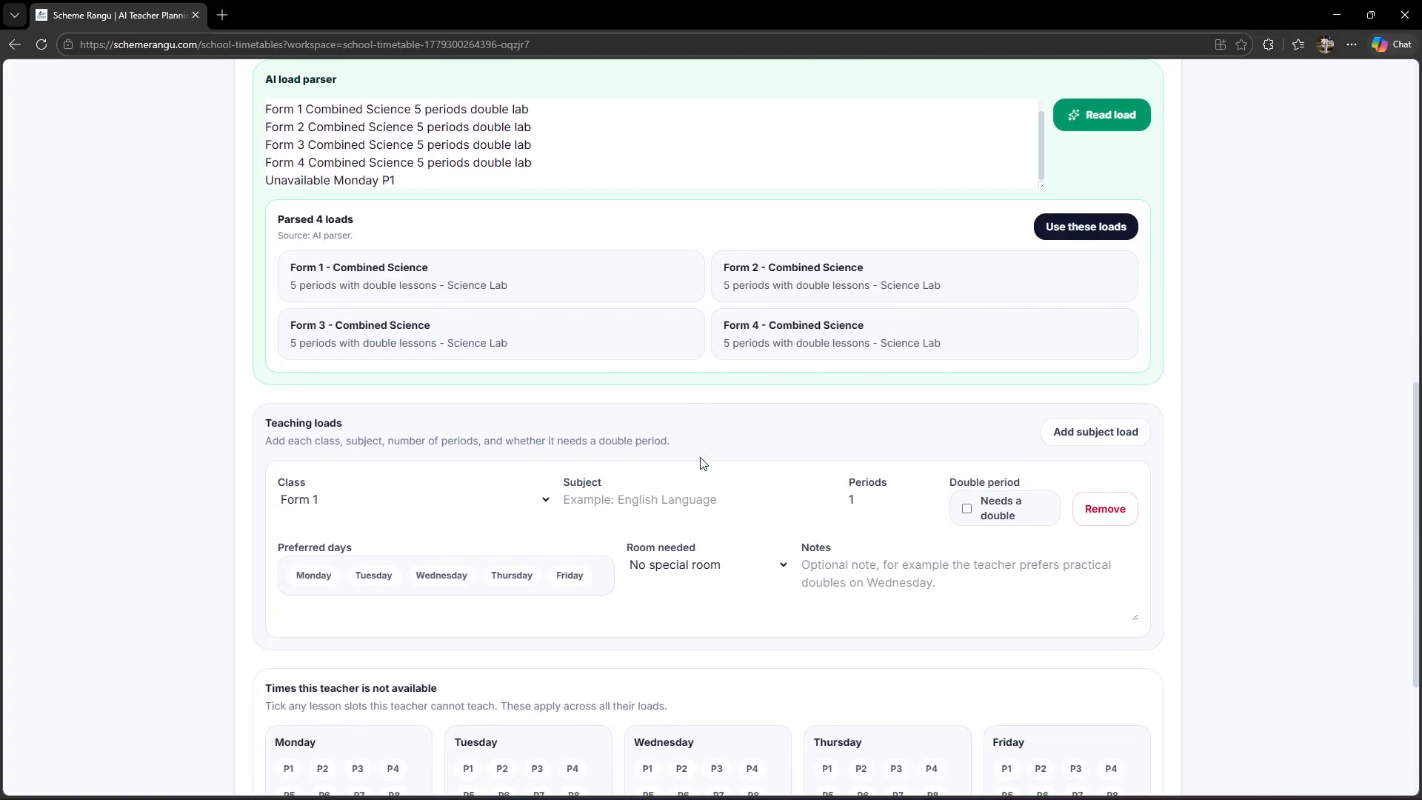
click(1097, 224)
scroll(726, 392, down, 2)
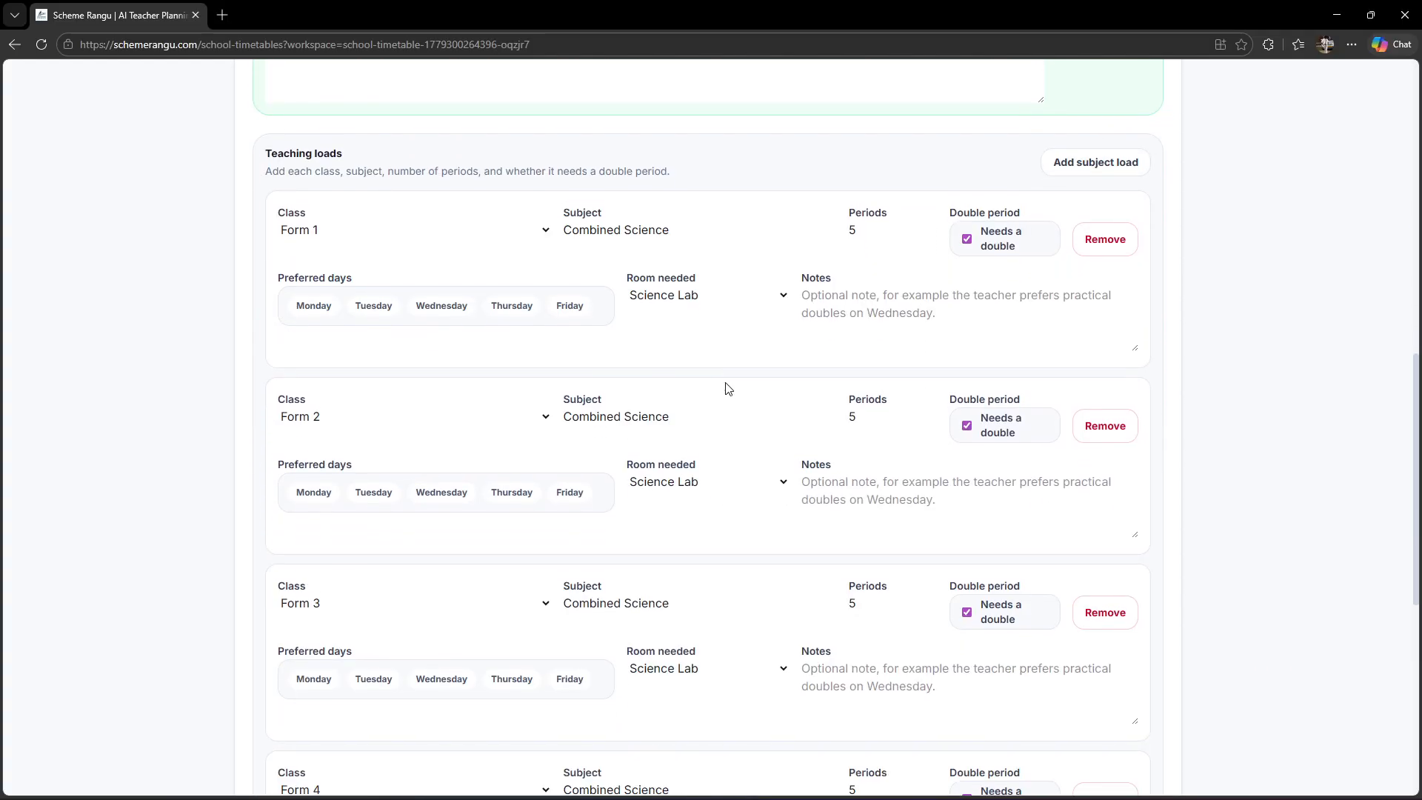
scroll(743, 460, down, 3)
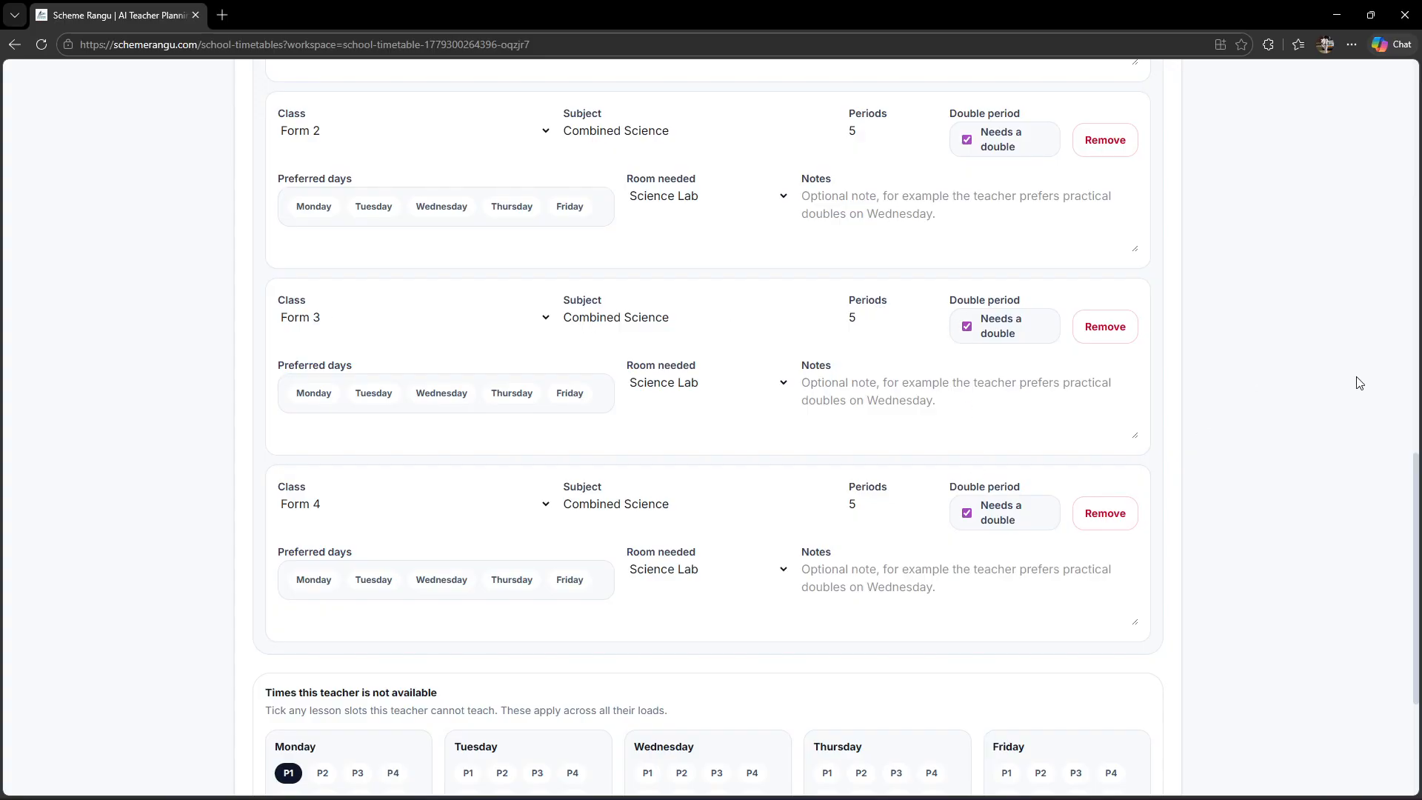
drag(1416, 471, 1416, 565)
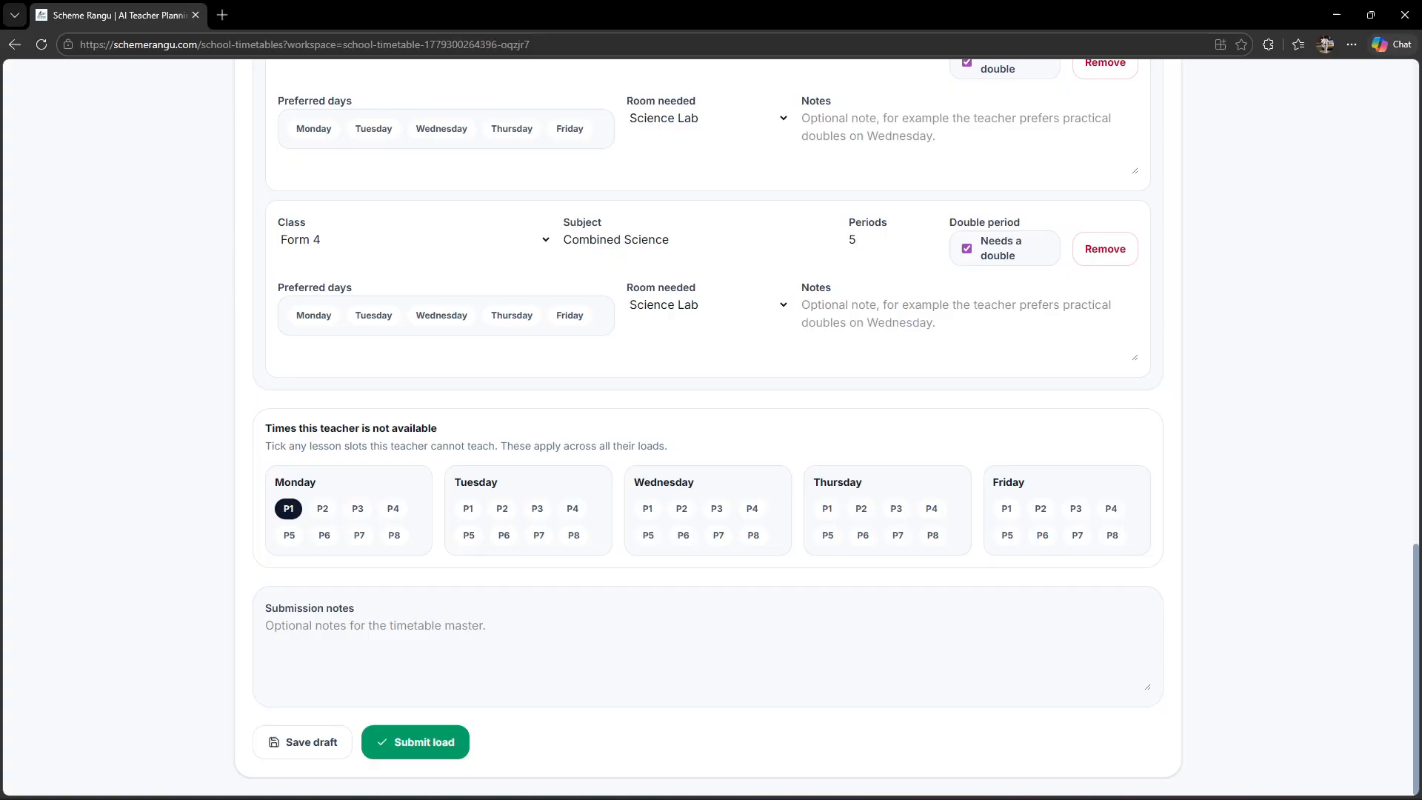
click(436, 742)
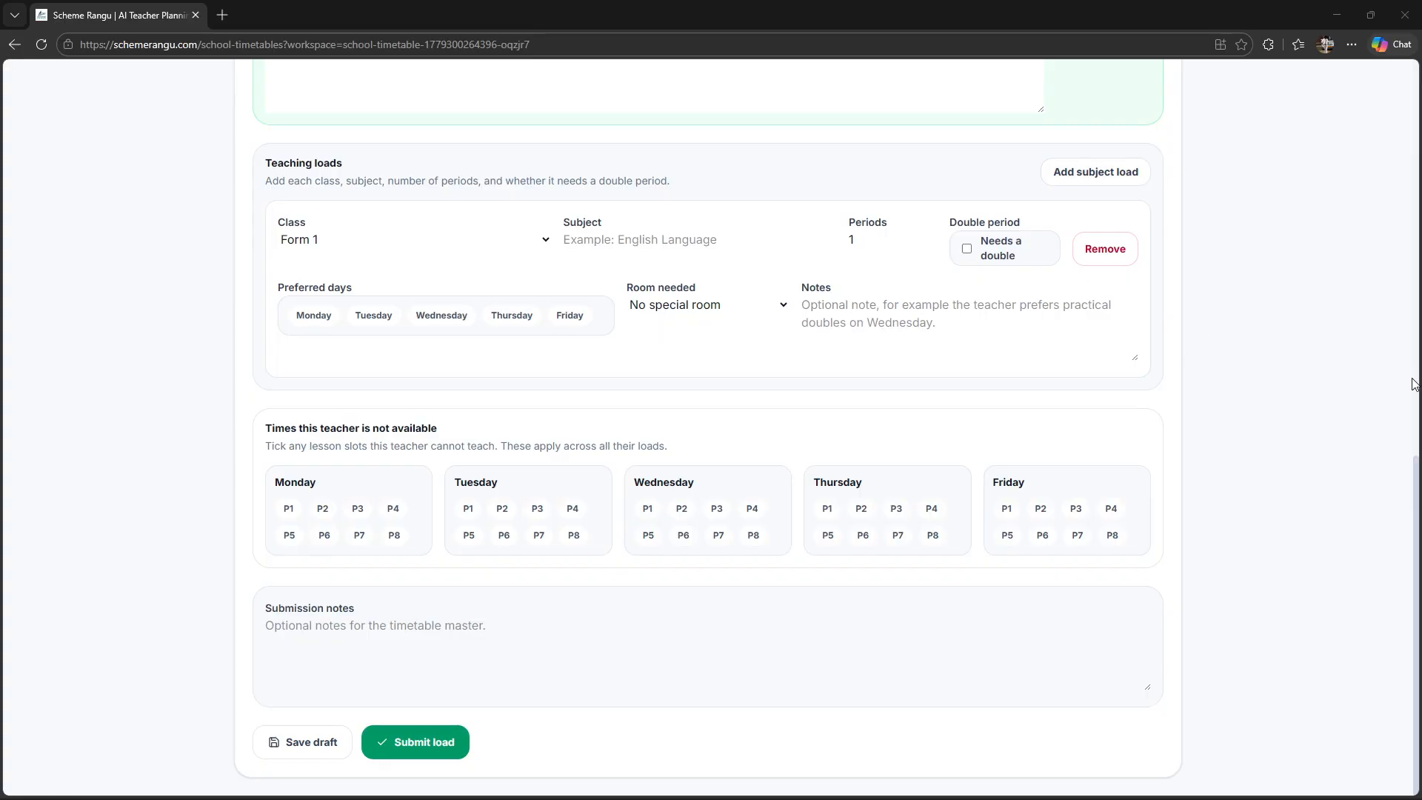
drag(1417, 478, 1417, 335)
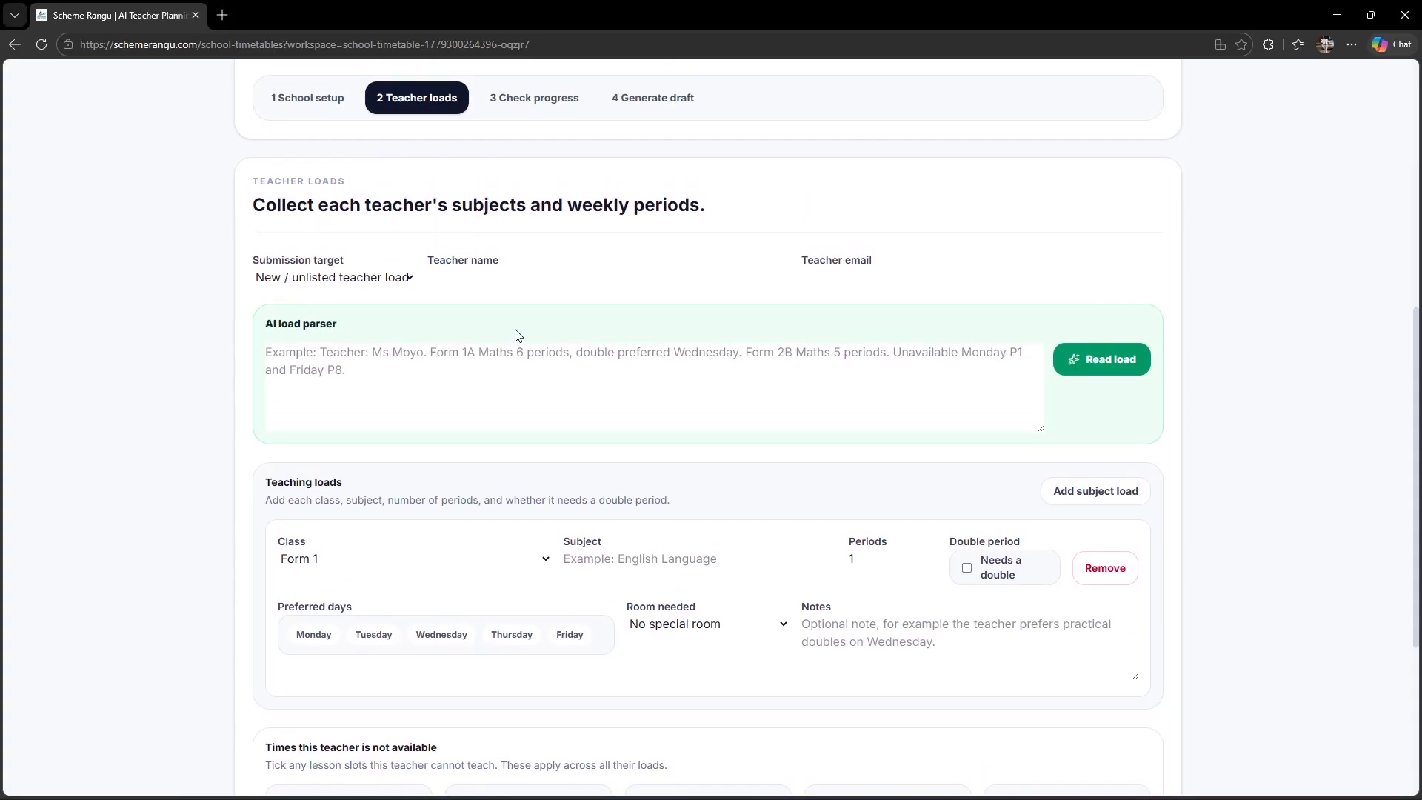
Step: Paste, parse, apply and submit the Shona load of 4 periods for each of Forms 1–4
click(346, 387)
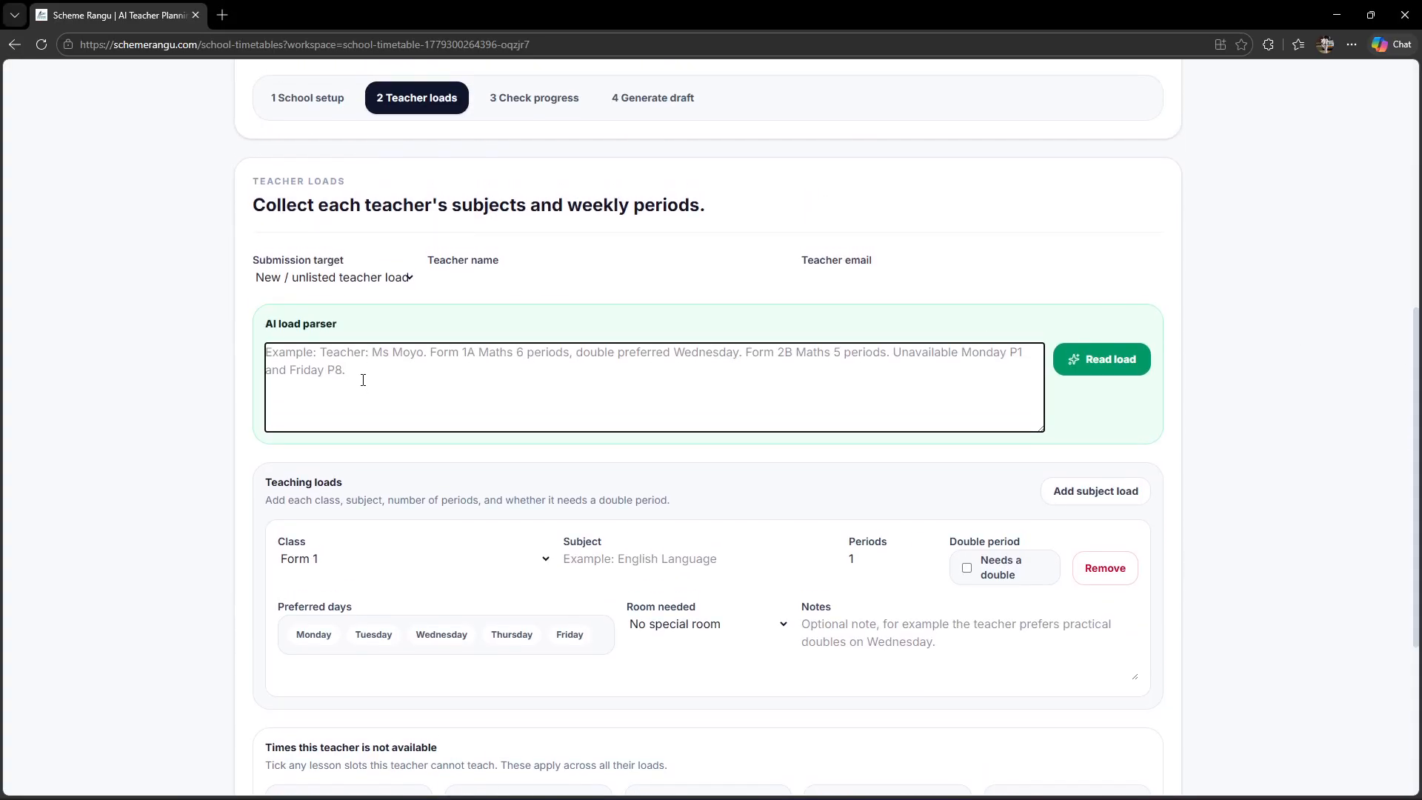
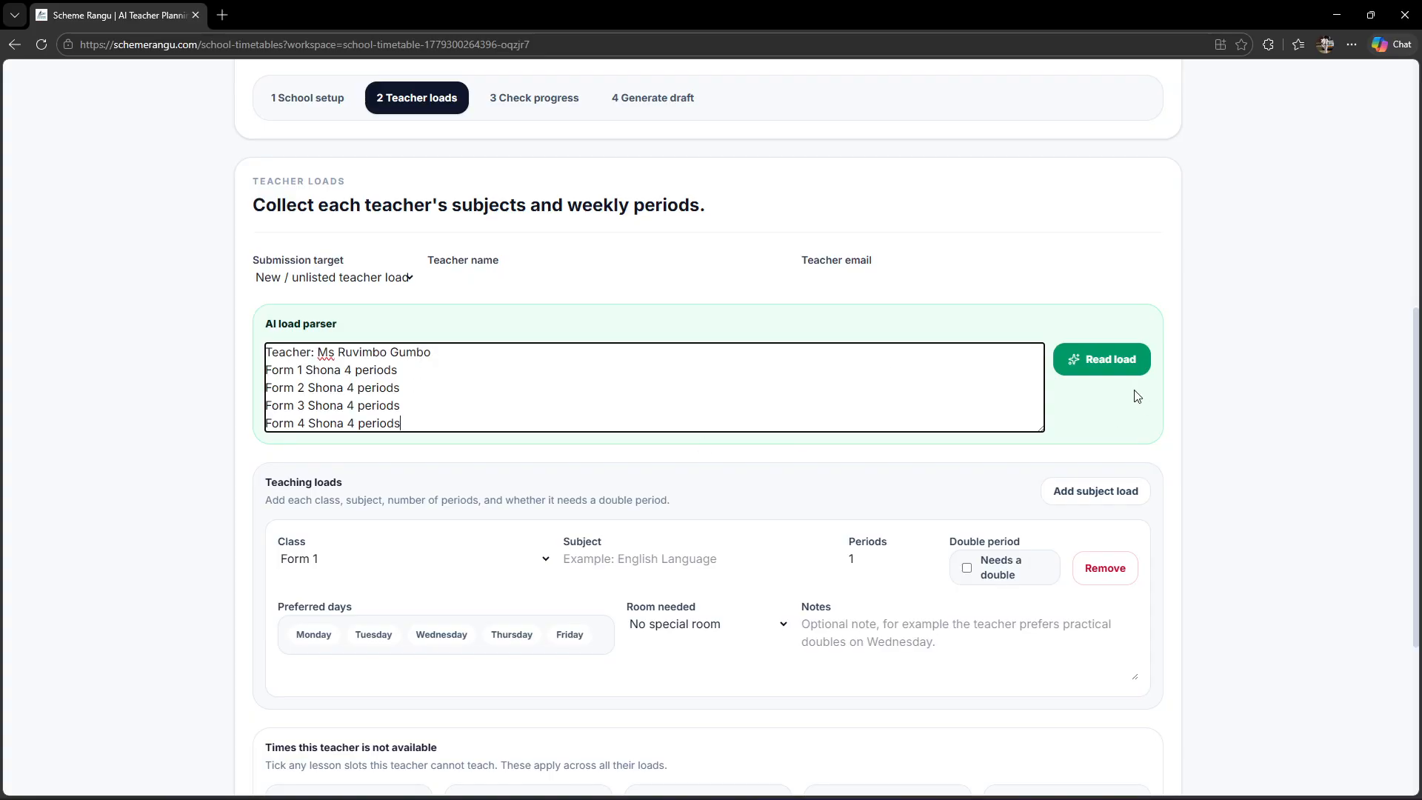
click(1096, 360)
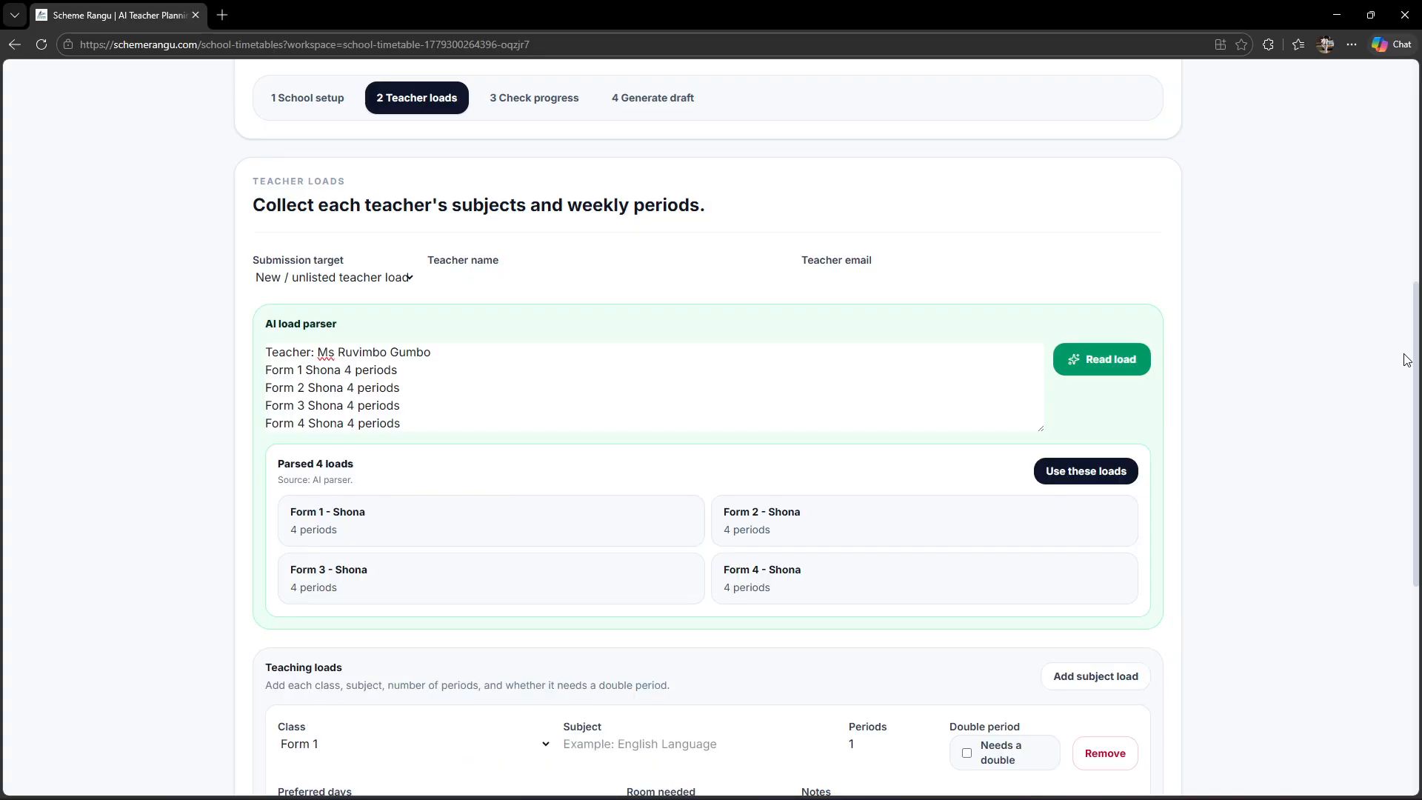
click(1106, 469)
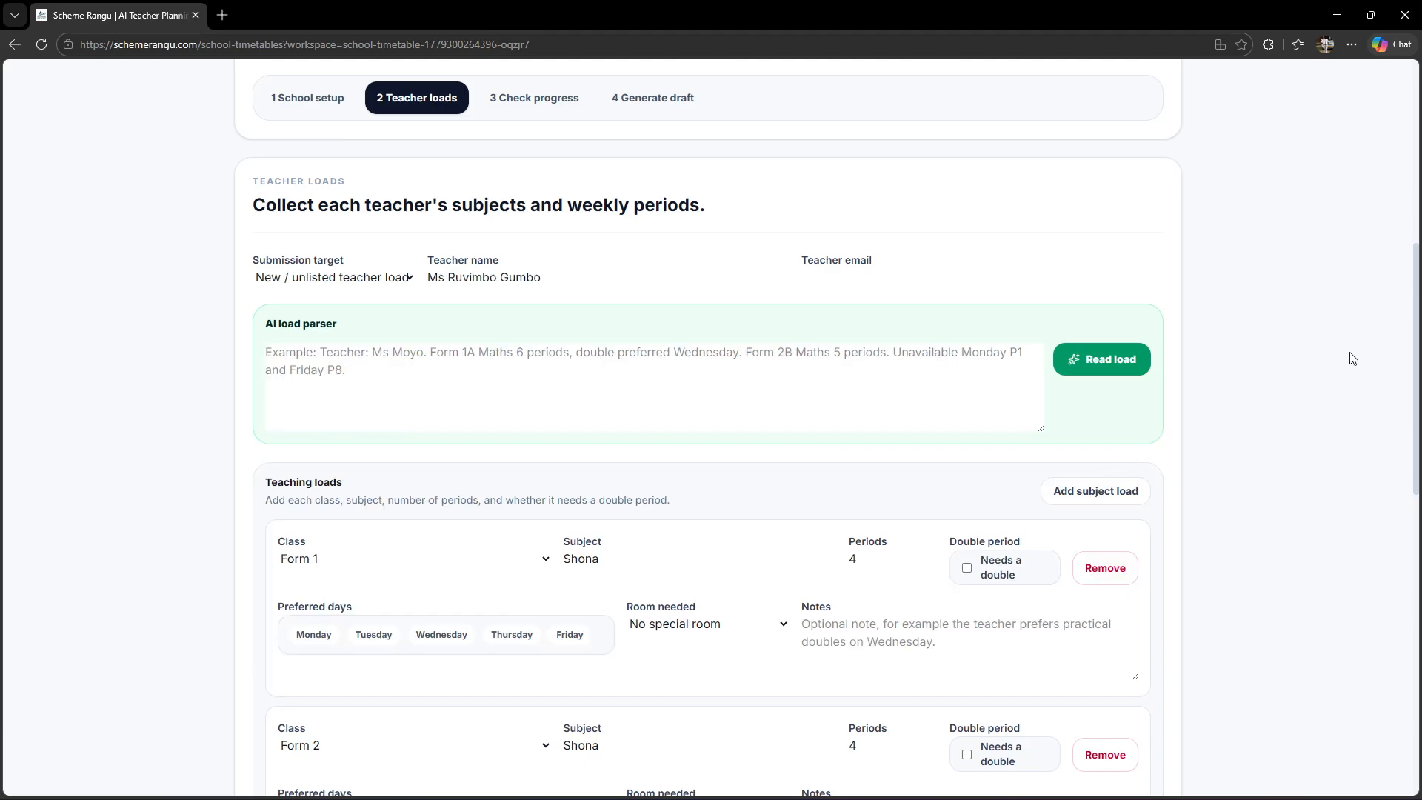
scroll(1406, 468, down, 5)
scroll(1407, 468, down, 5)
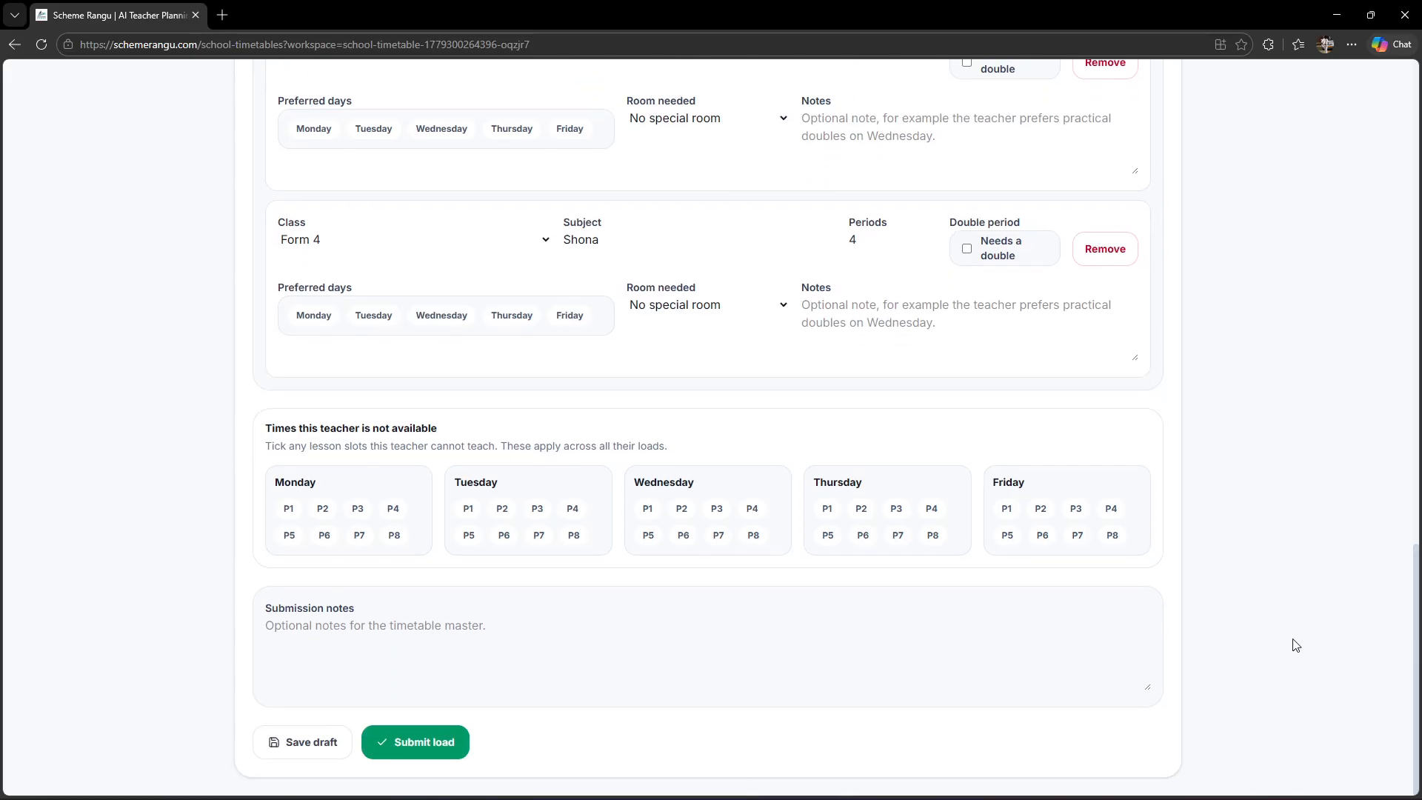
click(424, 743)
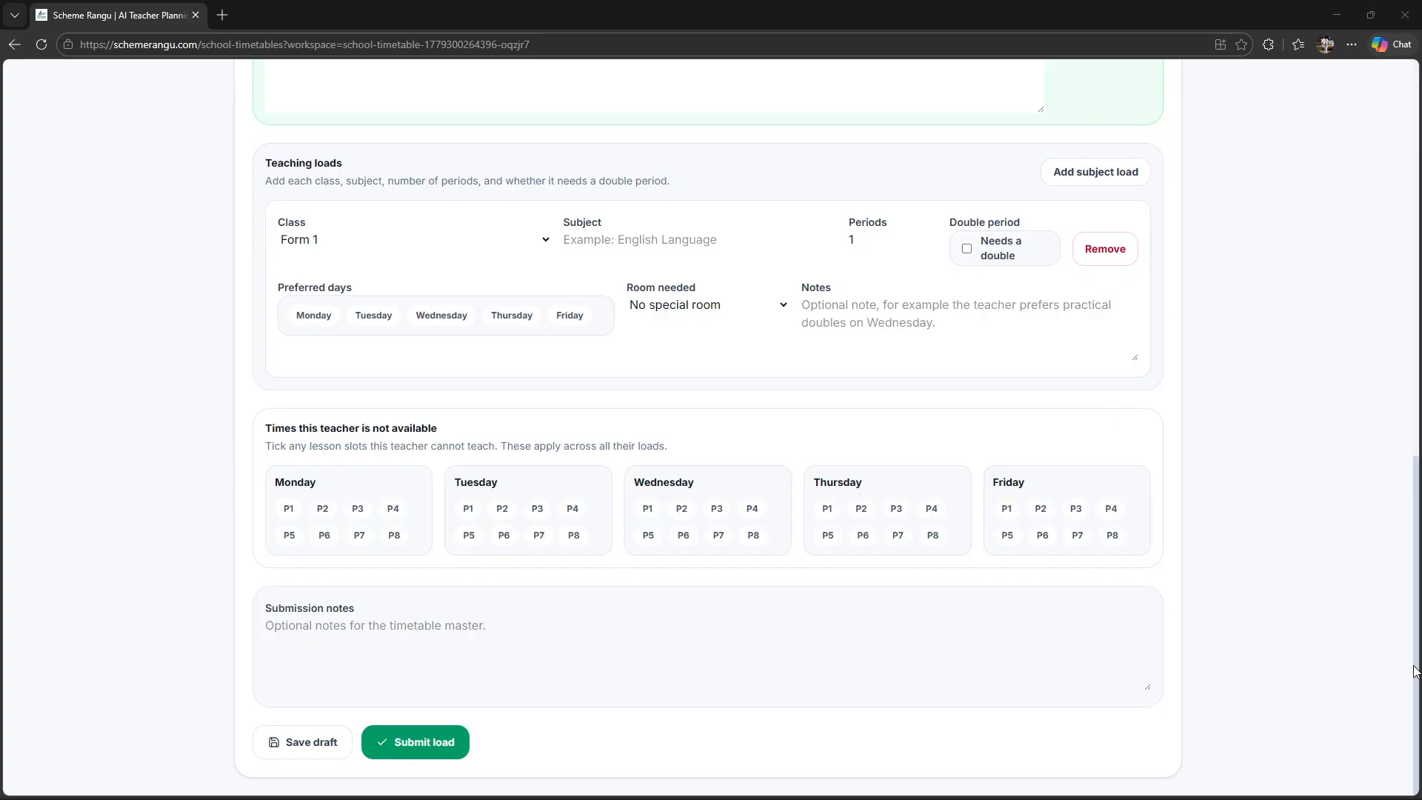
Step: Enter the History load text: teacher's name, 3 periods each for Forms 1–4, prefer Tuesday
drag(1415, 671, 1407, 414)
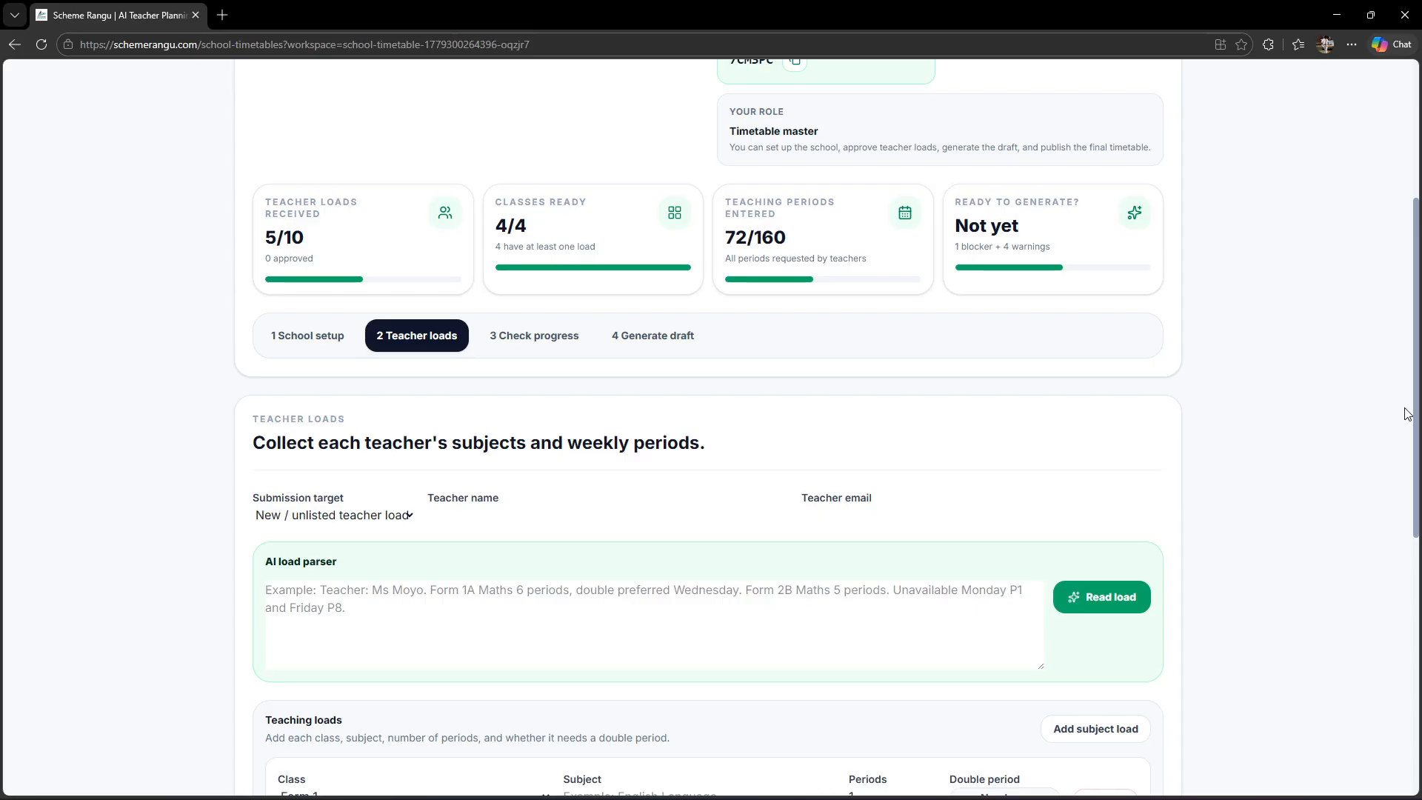
click(505, 605)
key(Return)
text(History: Form 1 3, Form 2 3, Form 3 3, Form 4 3. Teacher Mr Sithole.)
key(Return)
text(Prefer Tuesday)
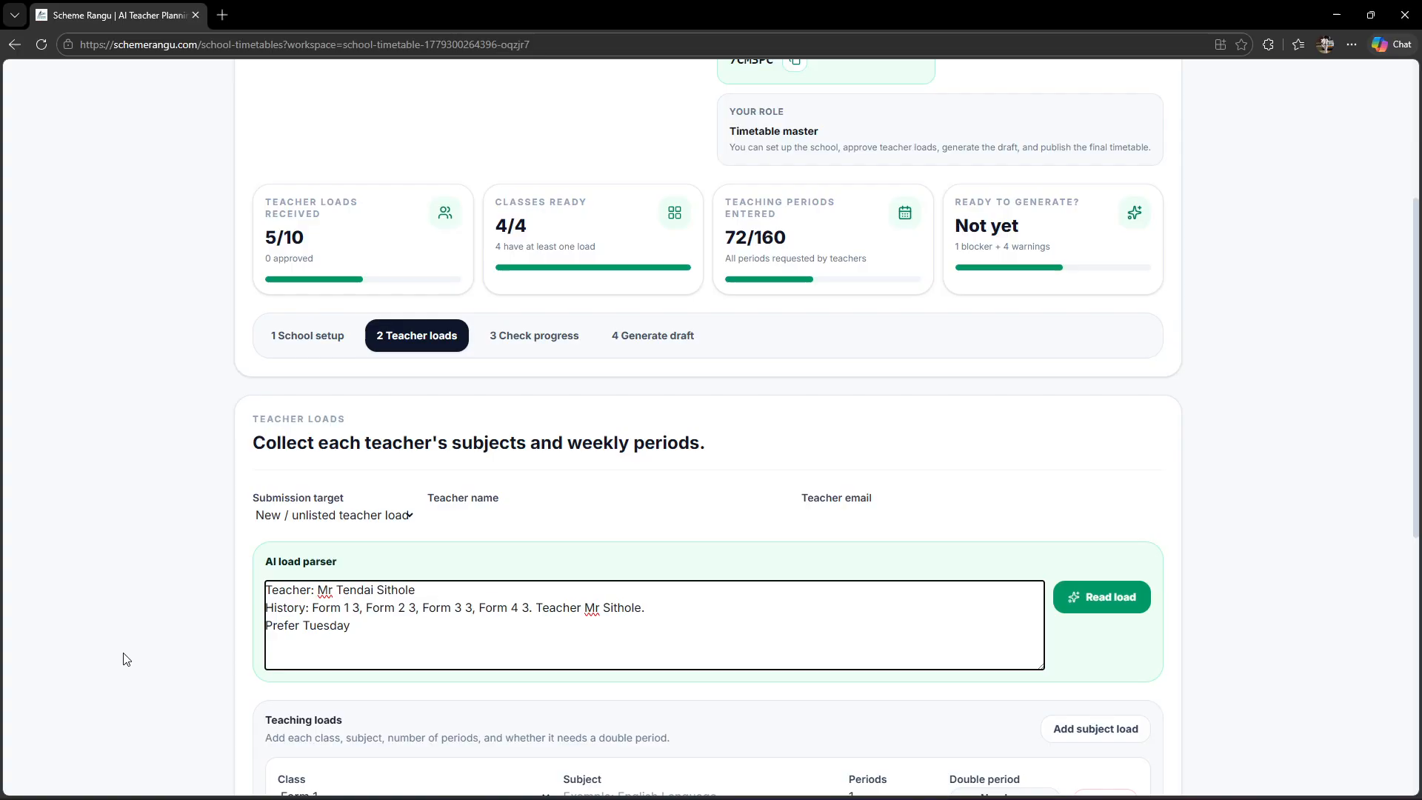
drag(286, 605, 338, 621)
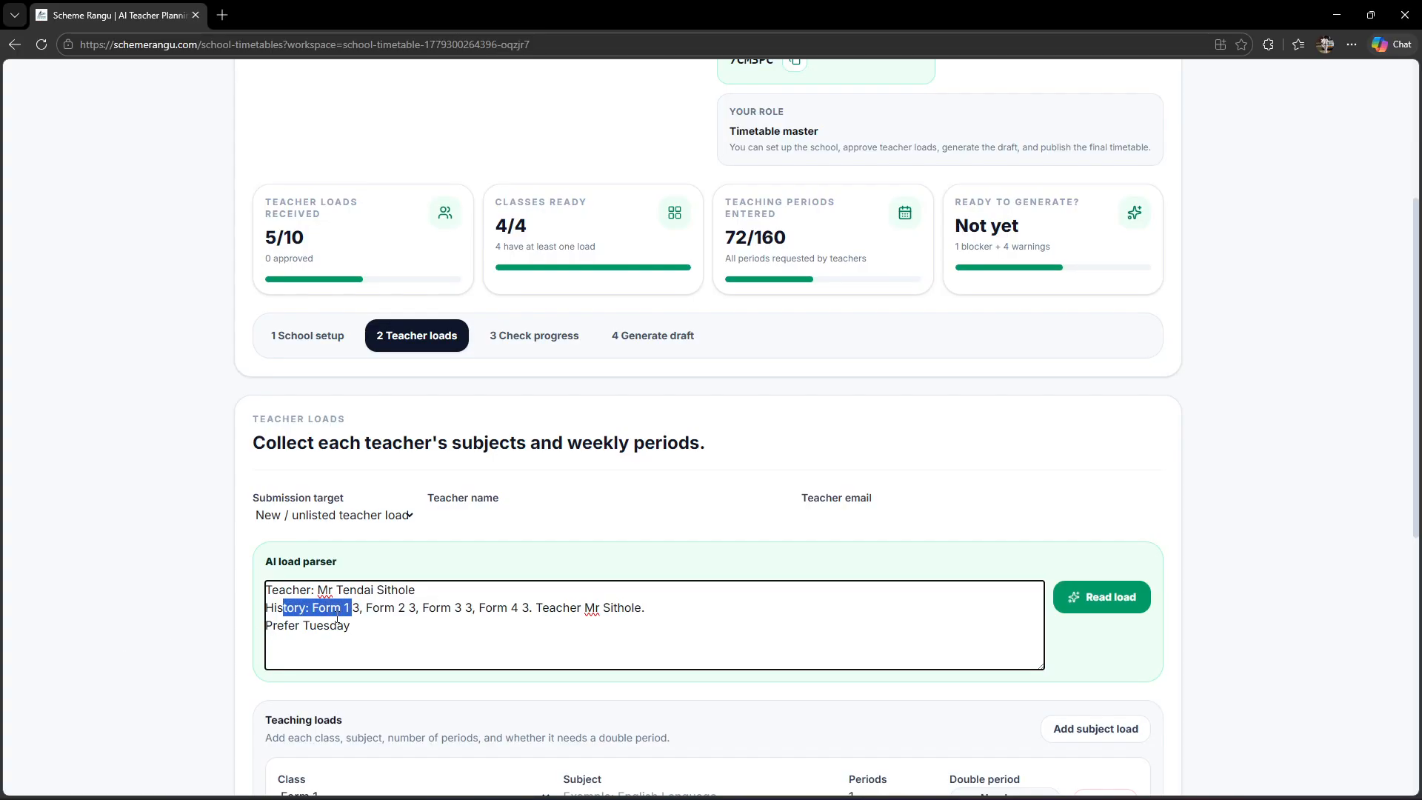
double_click(357, 609)
double_click(413, 612)
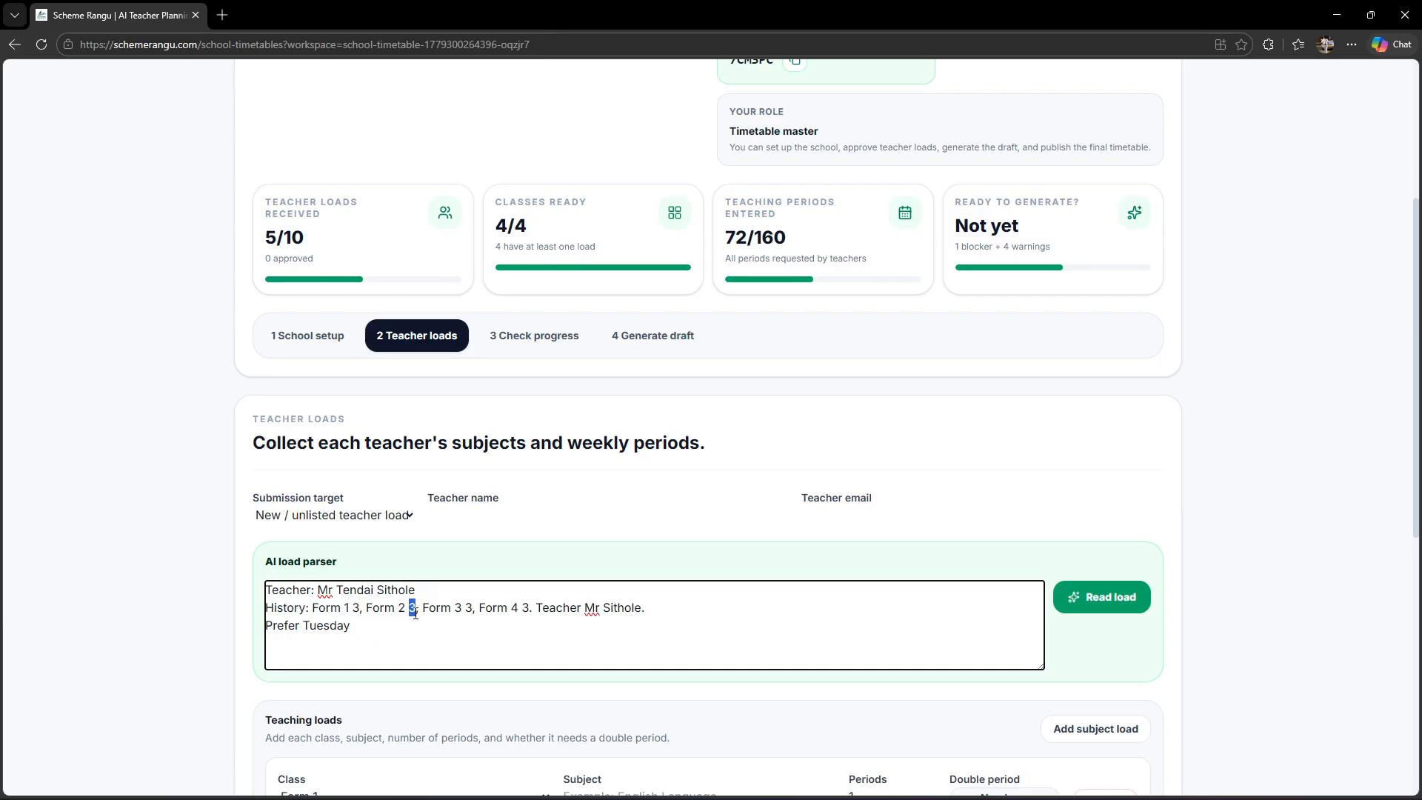
double_click(468, 609)
drag(1418, 447, 1407, 588)
Step: Parse, apply and submit the History loads, reaching 6/10 loads and 84/160 periods
click(1103, 295)
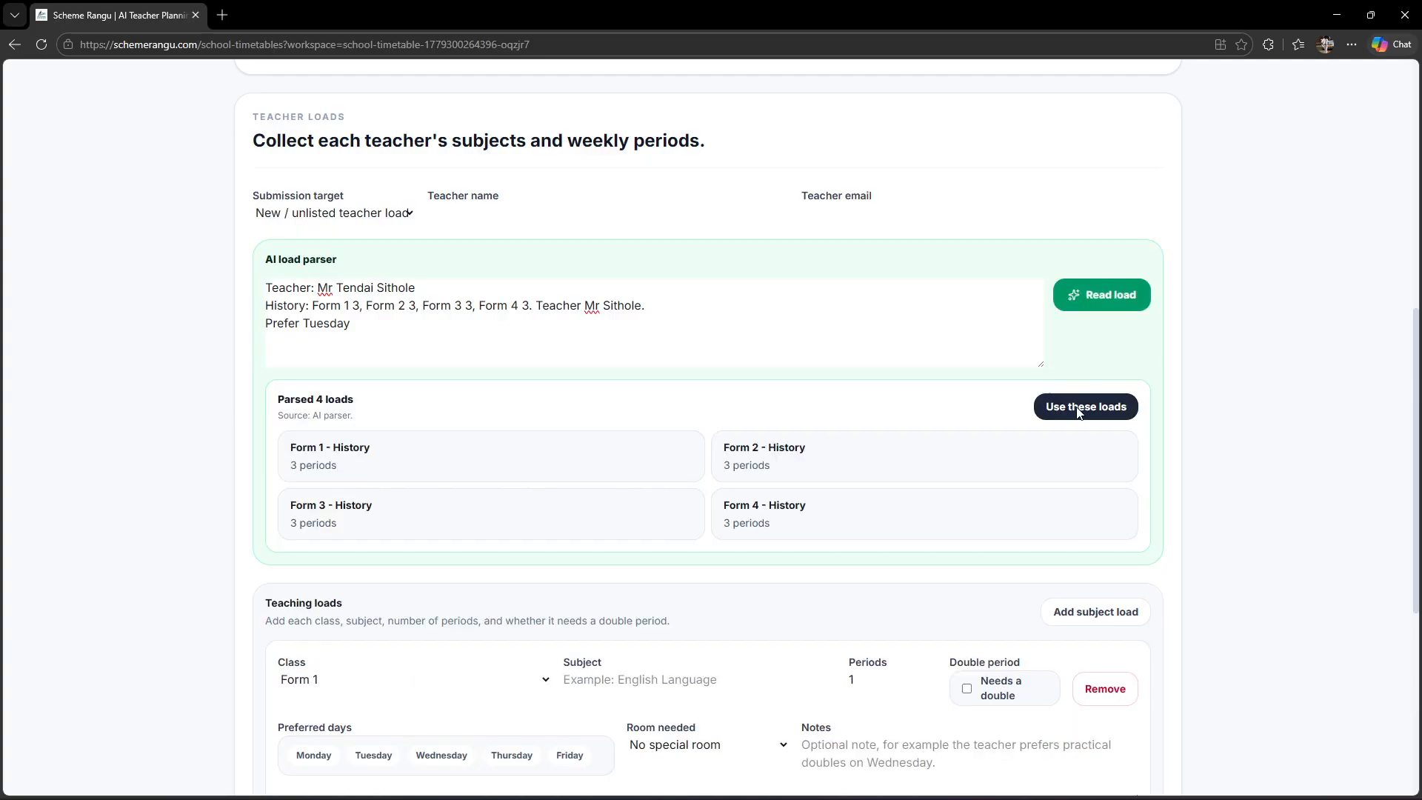
click(1081, 411)
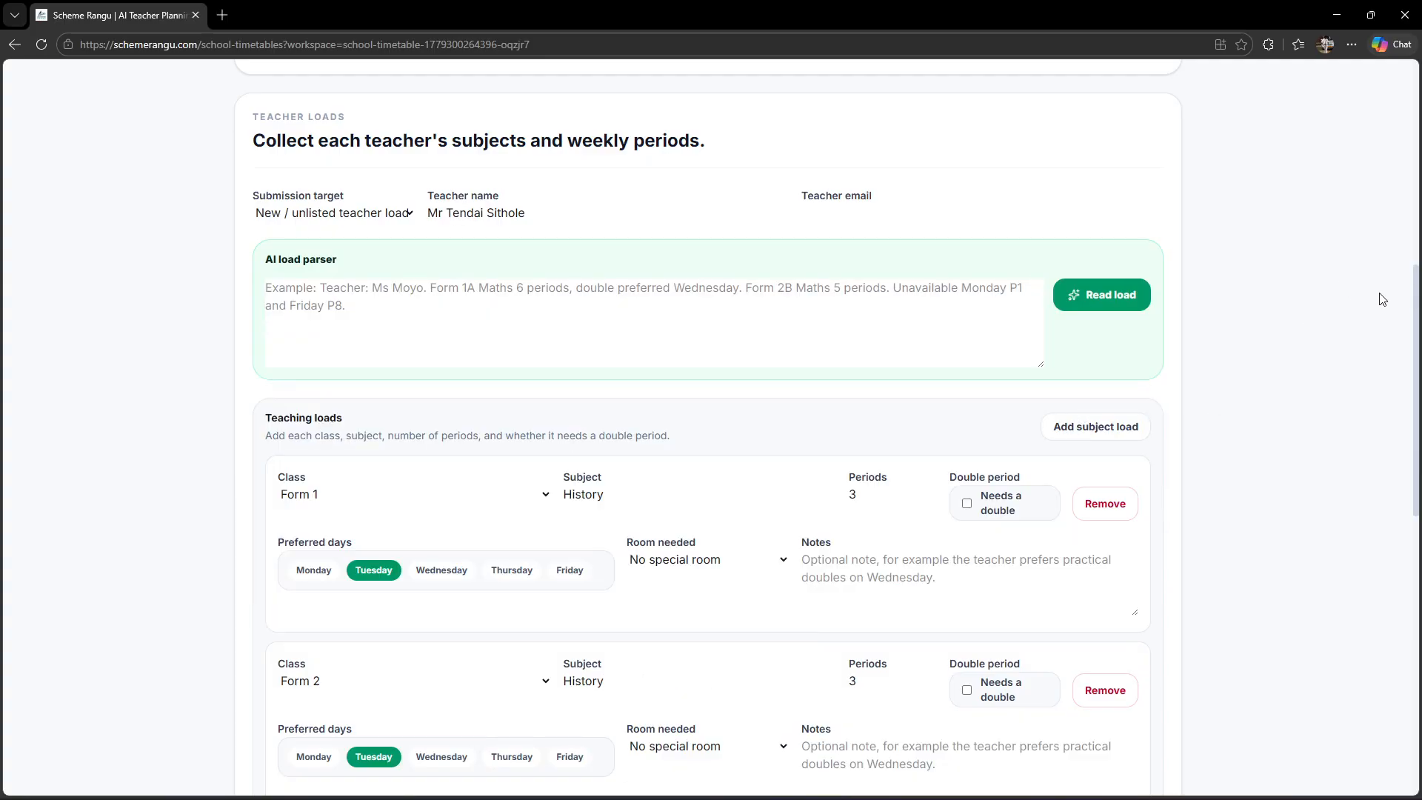
drag(1416, 329, 1416, 607)
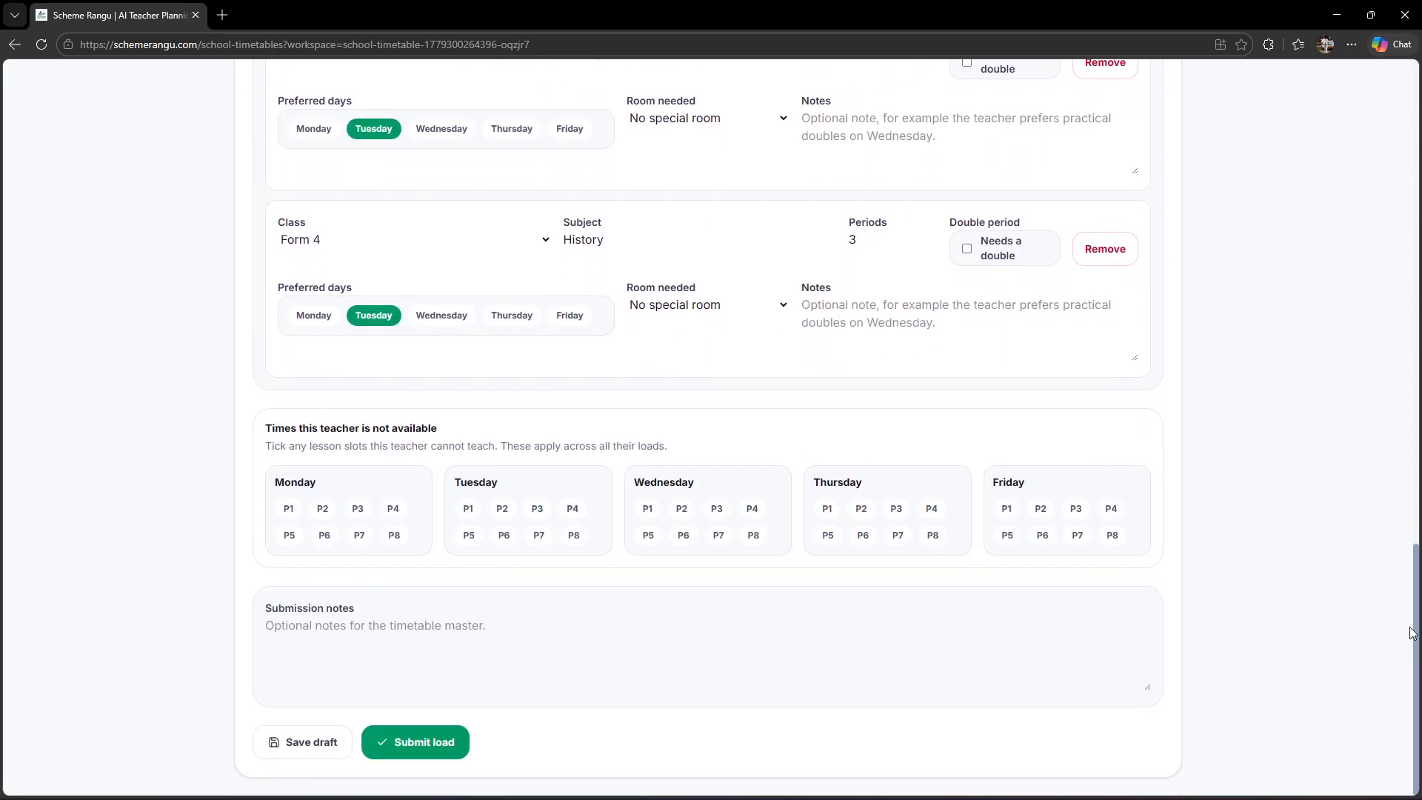
click(428, 752)
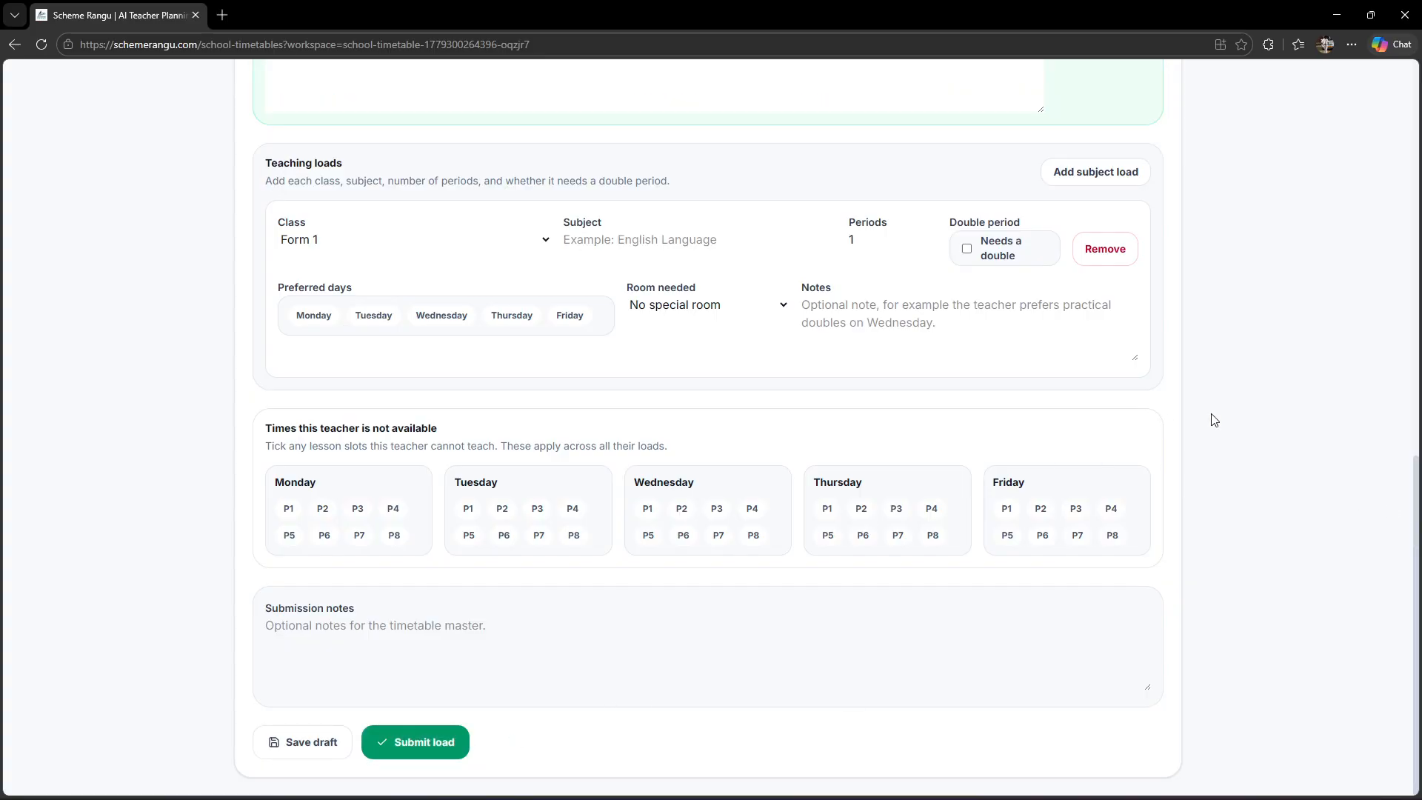
drag(1405, 536, 1403, 246)
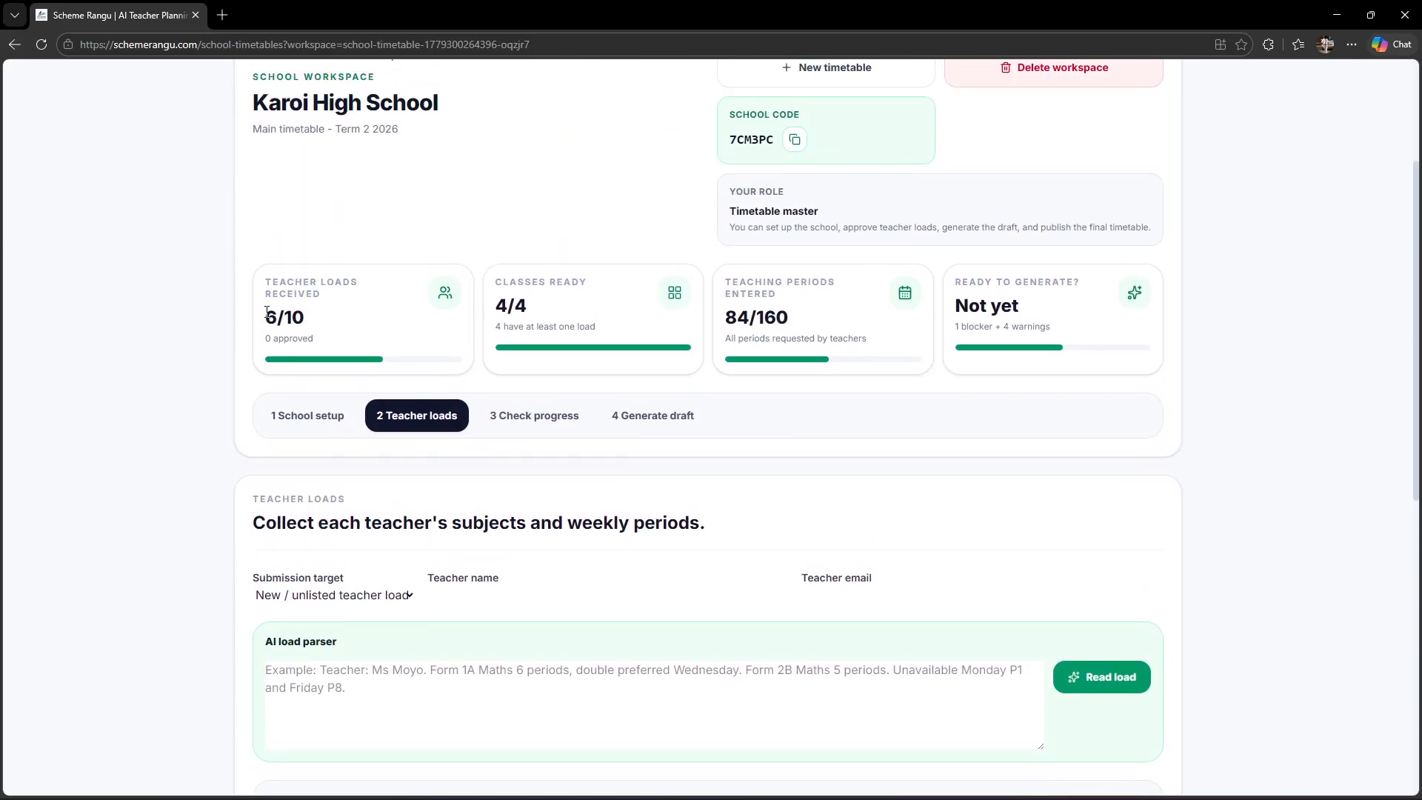
drag(265, 312, 304, 318)
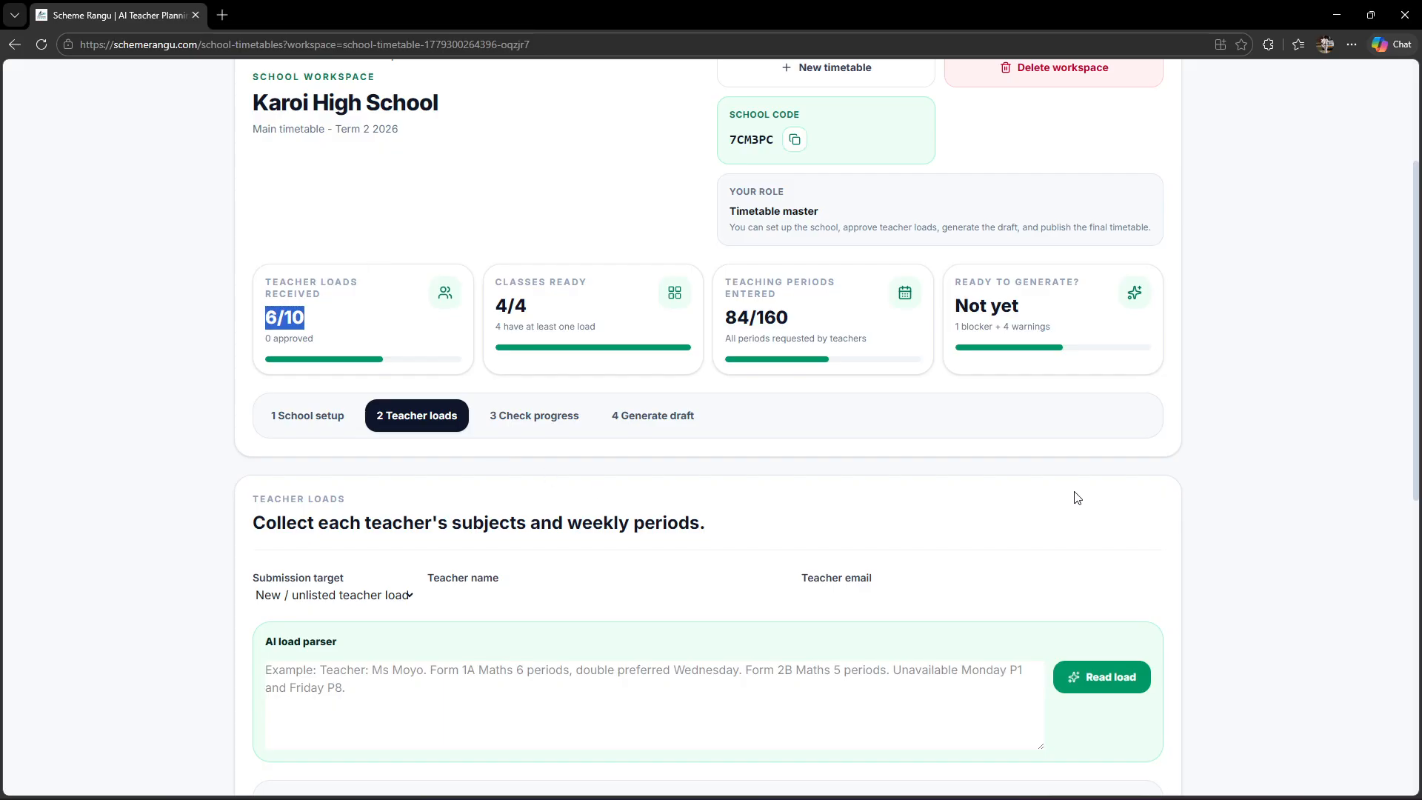